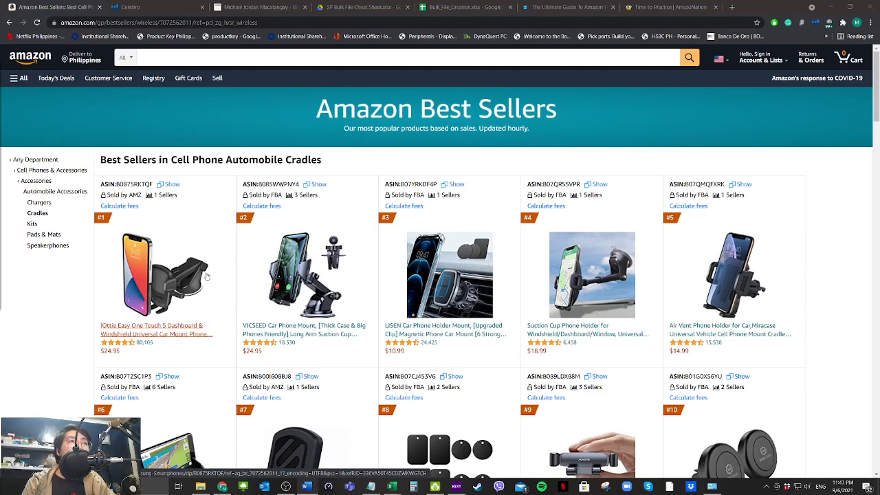
# Step: Open the LISEN magnetic car phone holder from the Amazon best sellers list and copy its ASIN from the page address
pyautogui.click(127, 8)
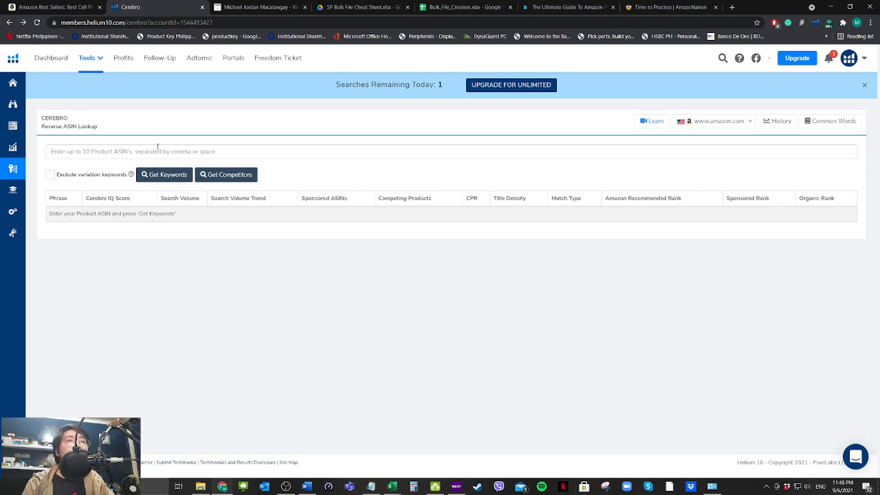
pyautogui.click(157, 148)
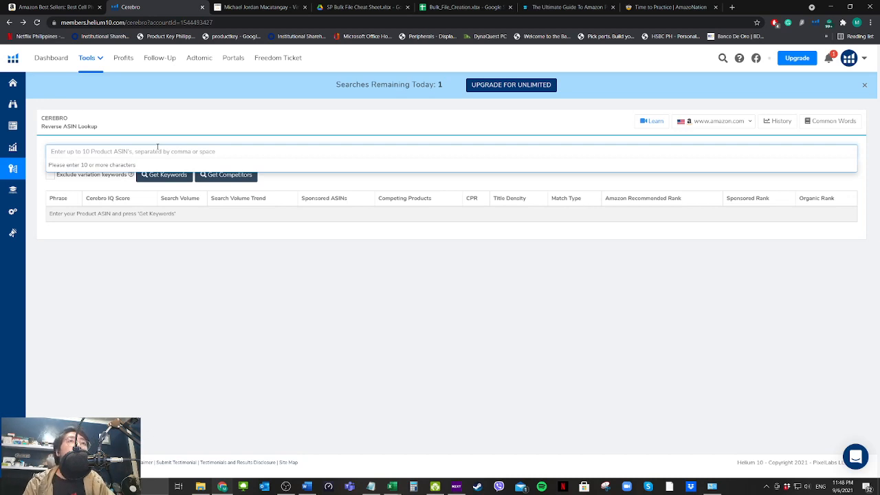
pyautogui.click(79, 9)
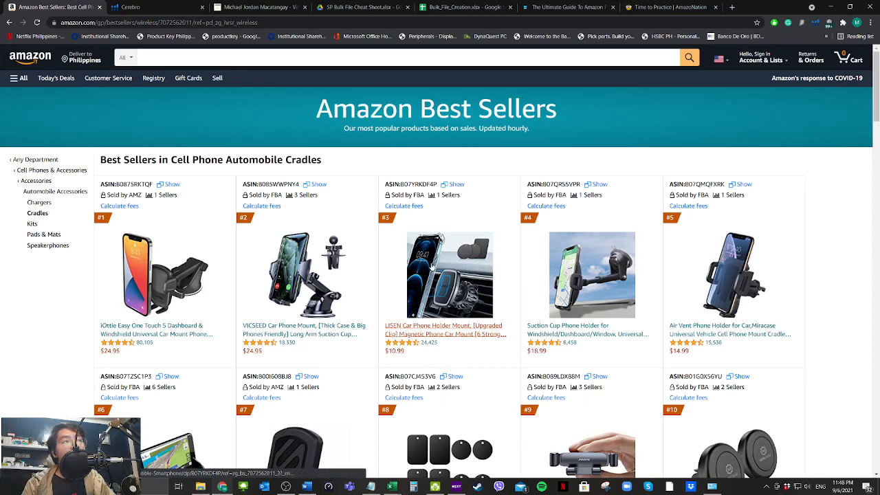
pyautogui.click(431, 265)
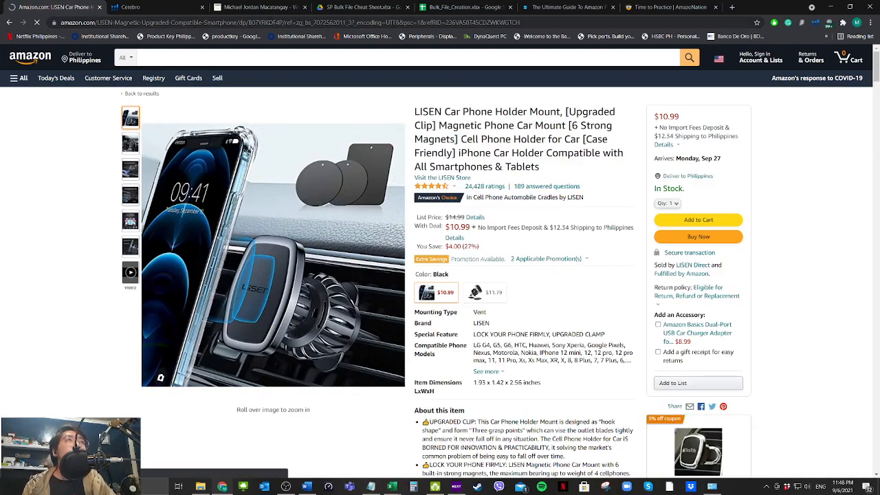
pyautogui.doubleClick(300, 22)
pyautogui.hotkey('ctrl', 'c')
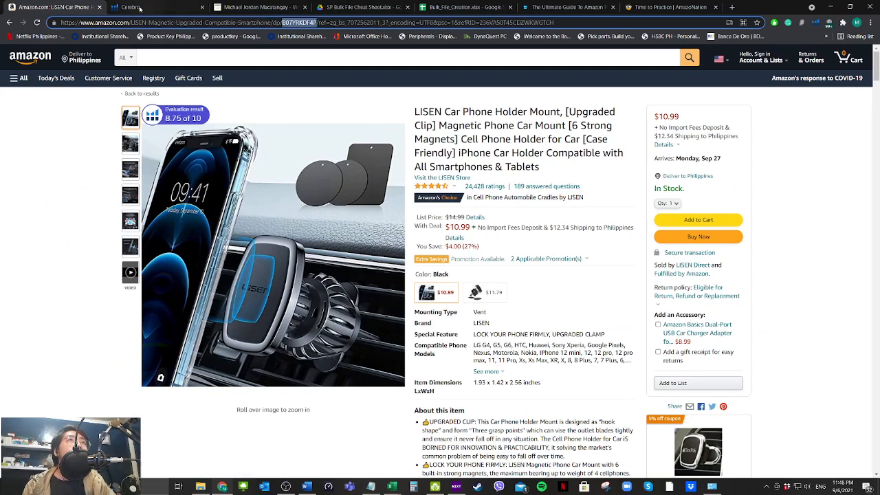
# Step: Switch to Cerebro and get the keywords for ASIN B07YRKDF4P
pyautogui.click(131, 7)
pyautogui.click(202, 152)
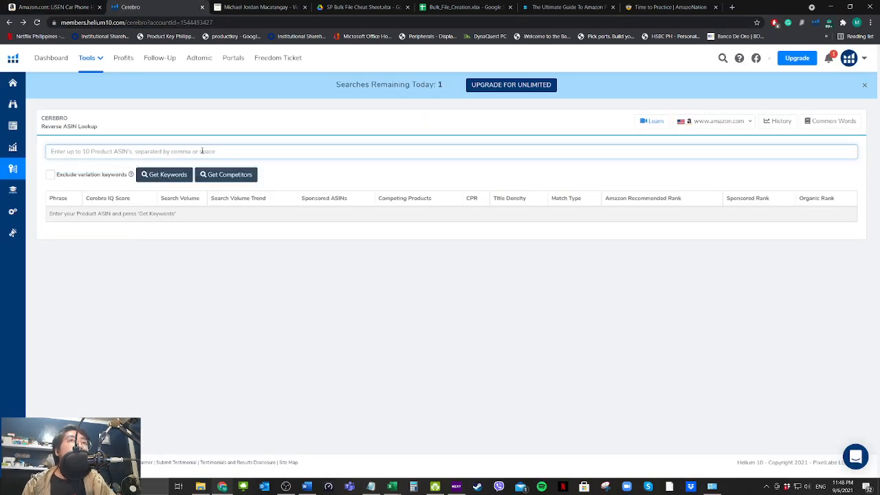
pyautogui.hotkey('ctrl', 'v')
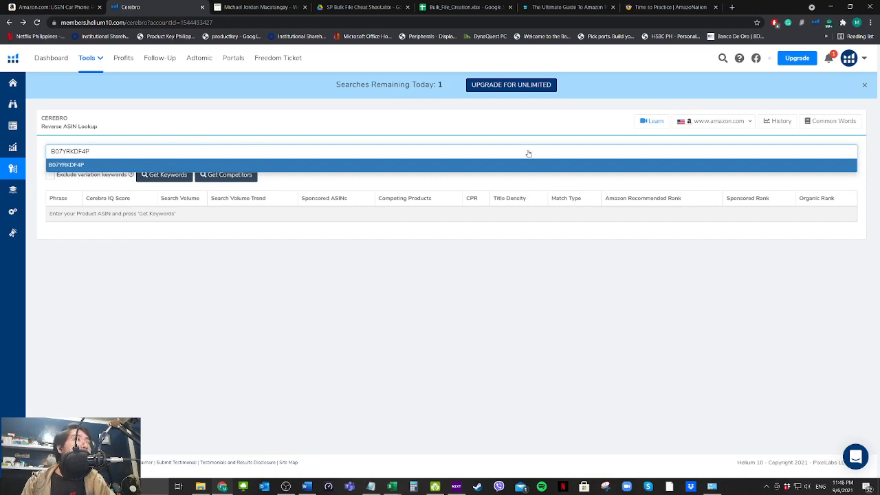
pyautogui.press('Return')
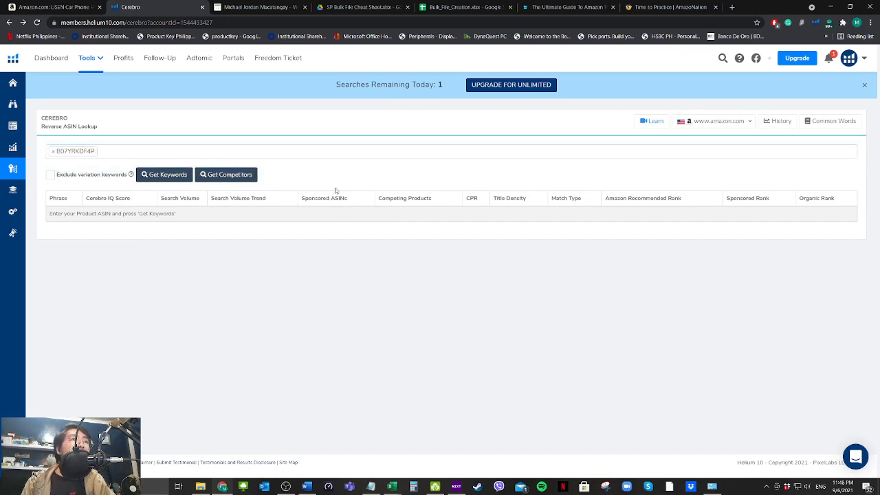
pyautogui.click(177, 176)
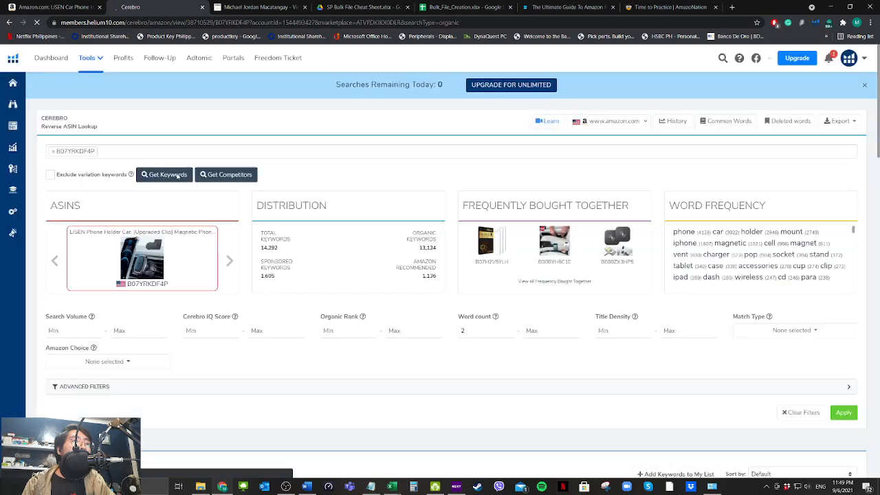
# Step: Look over the distribution summary, filters and keyword table for the ASIN, and show the available export formats
pyautogui.scroll(-5, 282, 367)
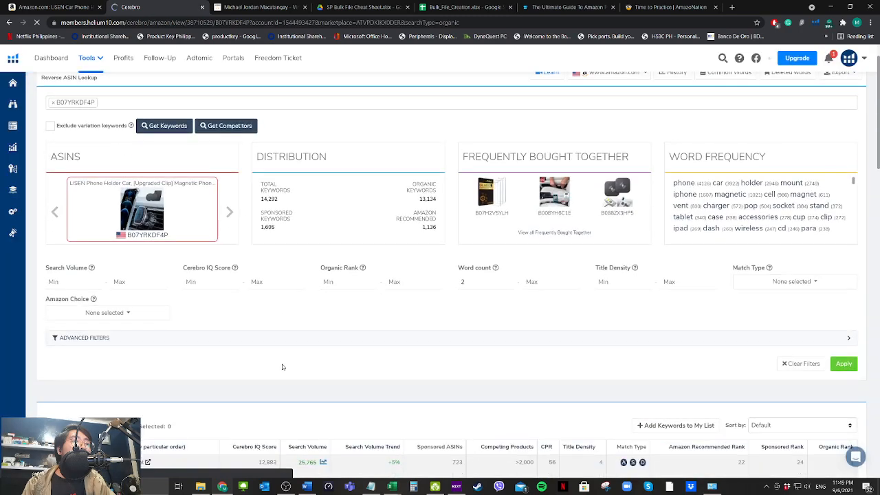
pyautogui.scroll(5, 282, 367)
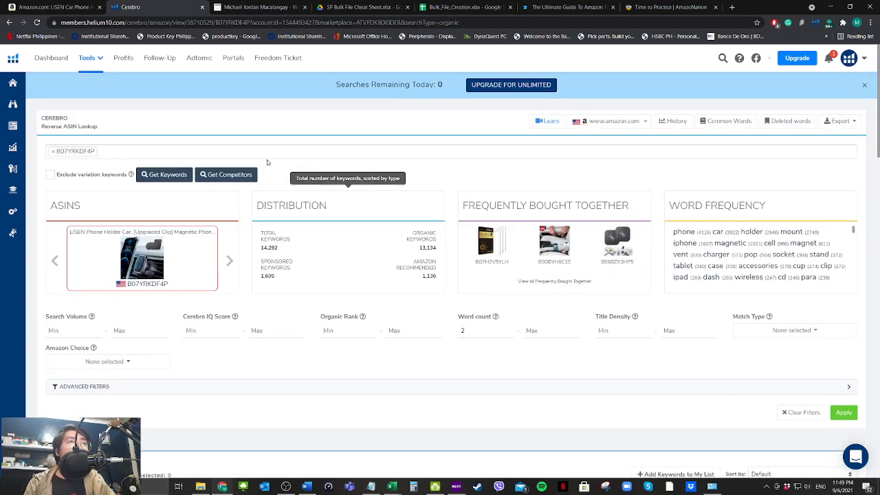
pyautogui.scroll(-3, 323, 431)
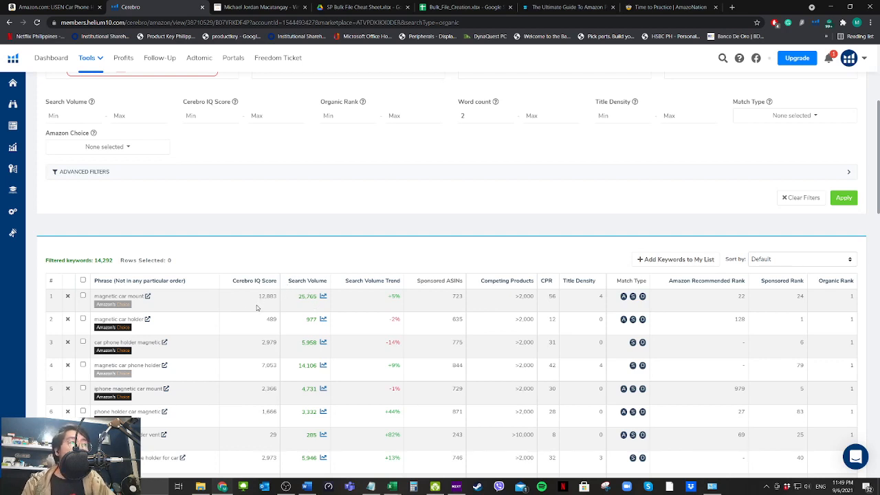
pyautogui.scroll(1, 384, 322)
pyautogui.scroll(3, 383, 321)
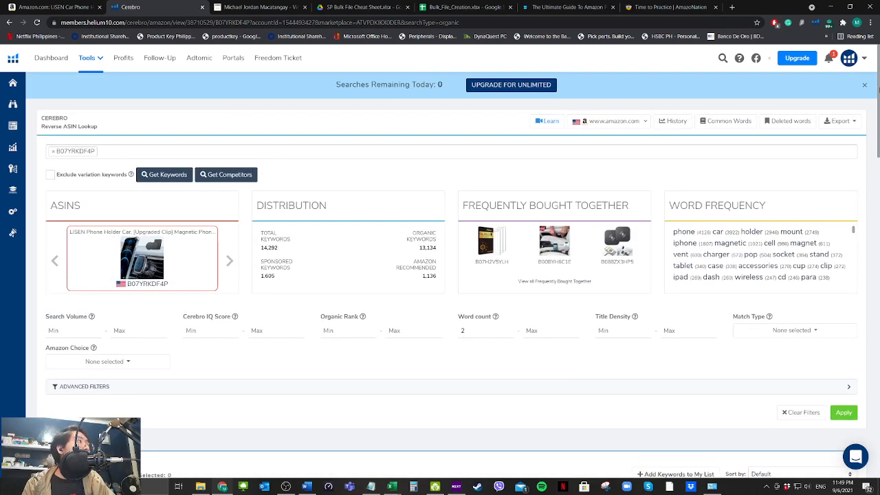
pyautogui.click(840, 121)
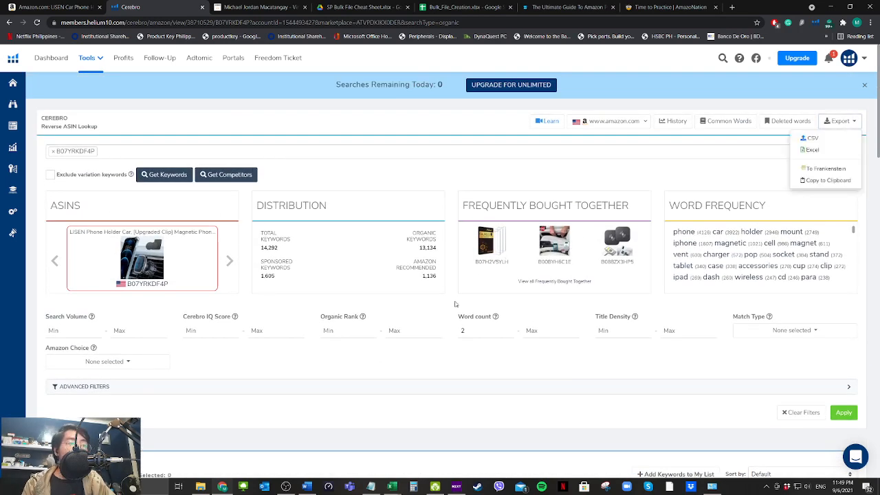
# Step: Switch to Excel and bring up the FPPCMActivityCerebroOreo workbook with the exported keywords
pyautogui.moveTo(386, 488)
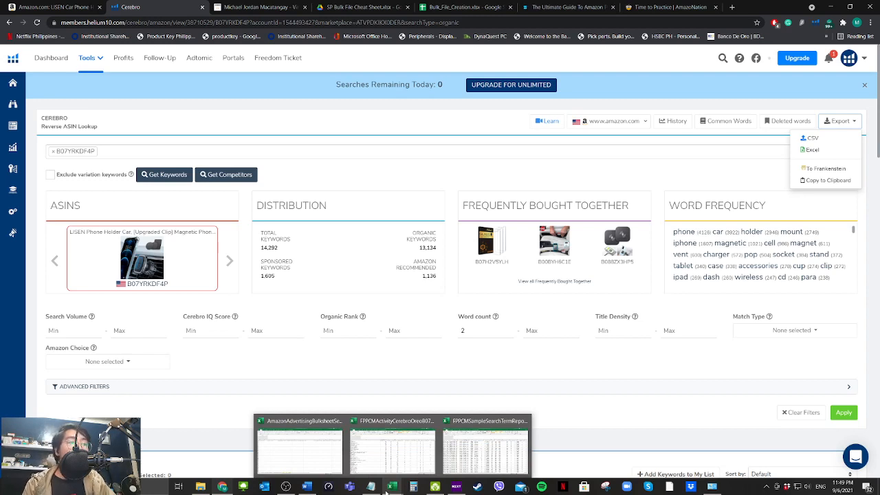
pyautogui.click(352, 456)
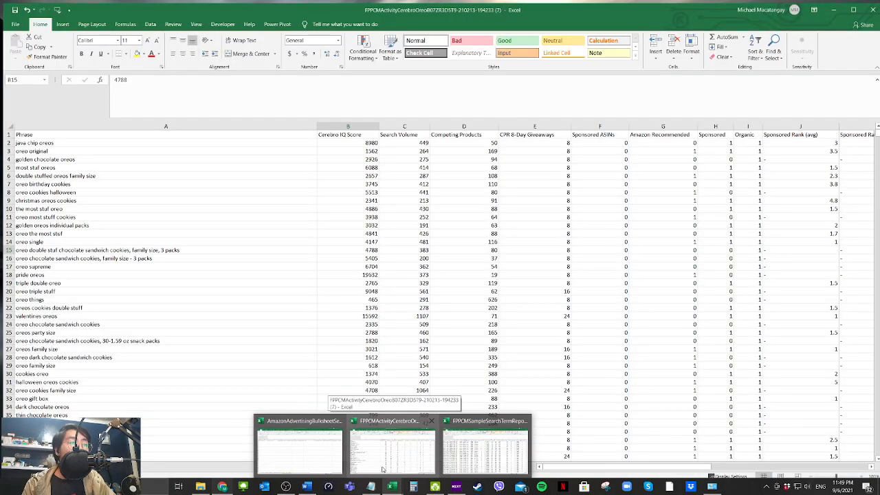
pyautogui.click(309, 307)
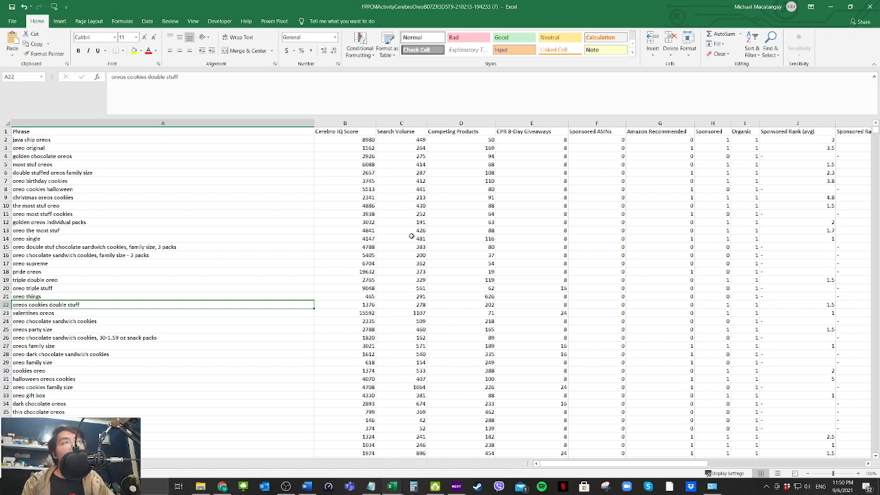
# Step: Delete the Cerebro IQ Score column from the keyword sheet
pyautogui.click(348, 196)
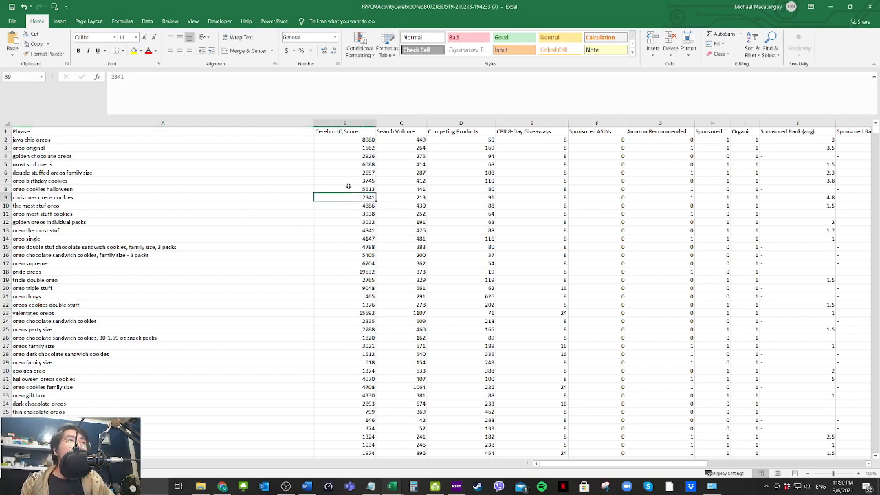
pyautogui.click(346, 123)
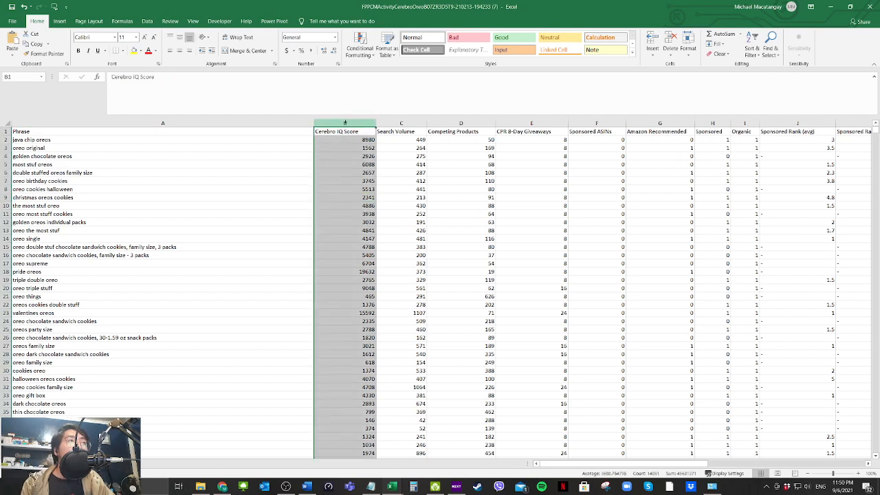
pyautogui.rightClick(347, 159)
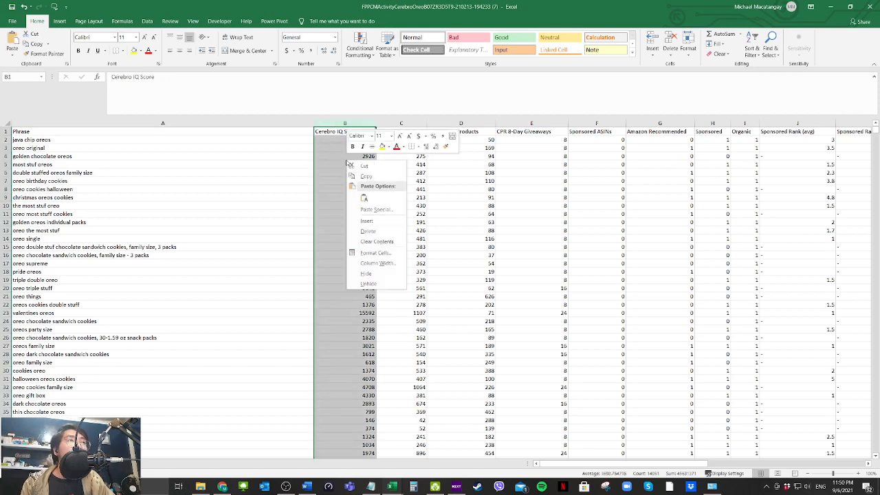
pyautogui.click(370, 231)
pyautogui.click(396, 189)
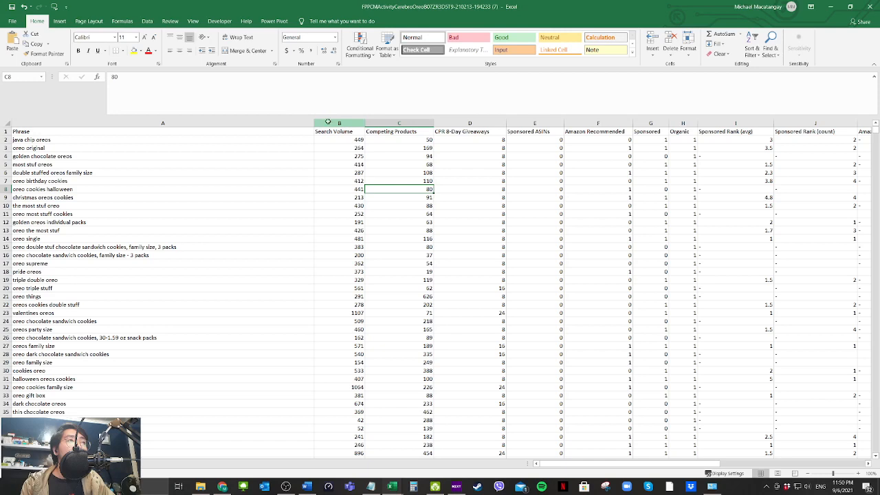
# Step: Delete all columns from Competing Products through Amazon Recommended Rank (count)
pyautogui.click(328, 120)
pyautogui.click(405, 171)
pyautogui.moveTo(400, 122); pyautogui.dragTo(97, 141)
pyautogui.rightClick(91, 170)
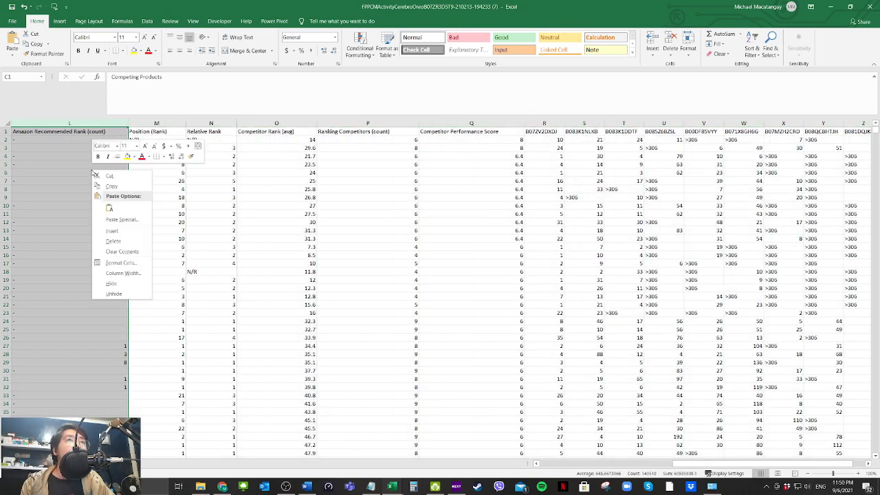
pyautogui.click(143, 231)
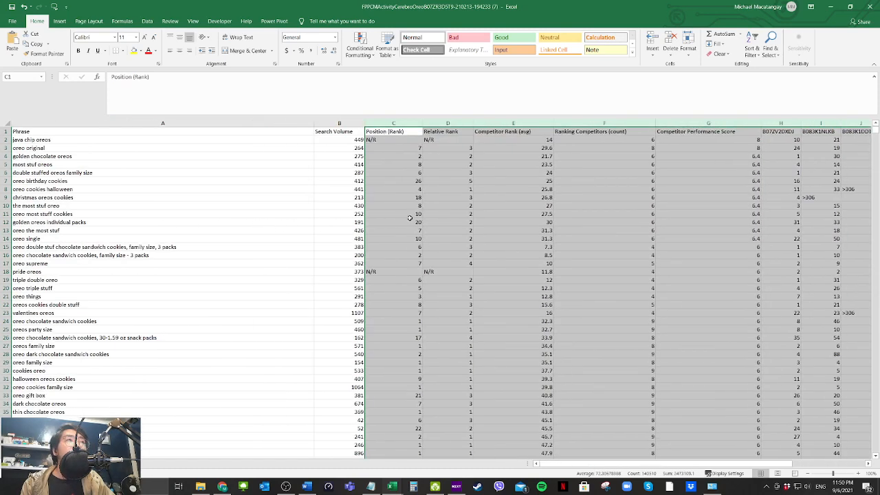
# Step: Delete the four columns from Relative Rank through Competitor Performance Score, keeping Position (Rank) and the ASIN columns
pyautogui.click(416, 197)
pyautogui.click(509, 197)
pyautogui.moveTo(460, 119); pyautogui.dragTo(676, 131)
pyautogui.rightClick(612, 202)
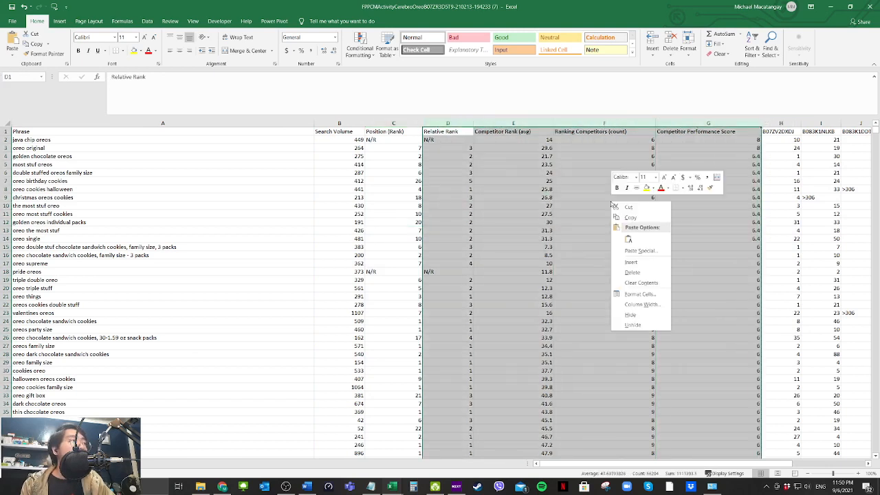
pyautogui.click(631, 272)
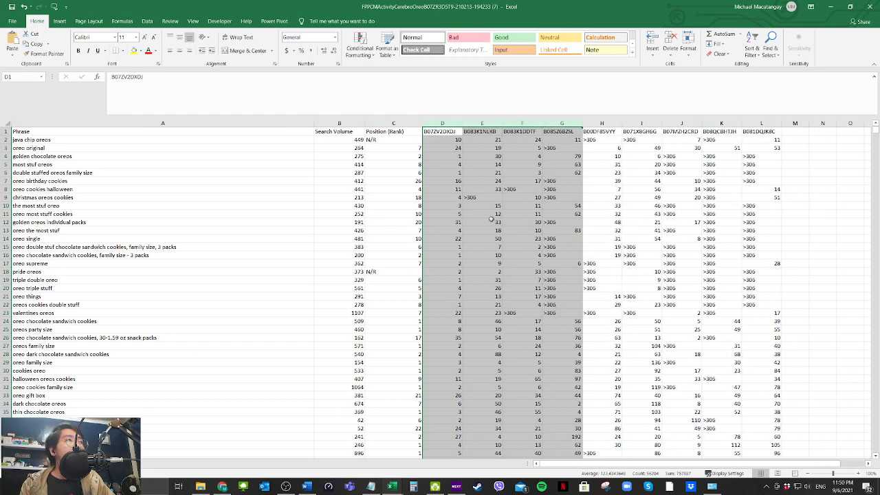
pyautogui.click(447, 222)
# Step: Insert a new column between Phrase and Search Volume and give it the header "relevancy"
pyautogui.click(197, 197)
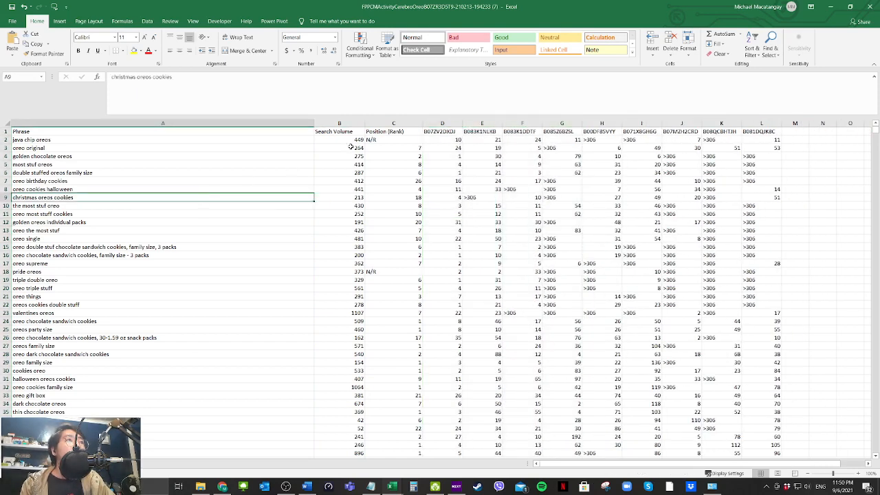
pyautogui.rightClick(348, 123)
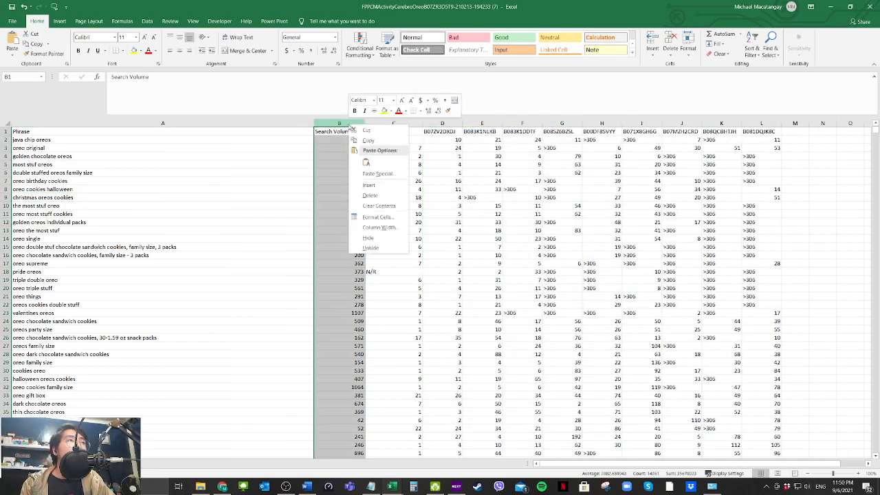
pyautogui.click(369, 185)
pyautogui.click(369, 184)
pyautogui.click(351, 133)
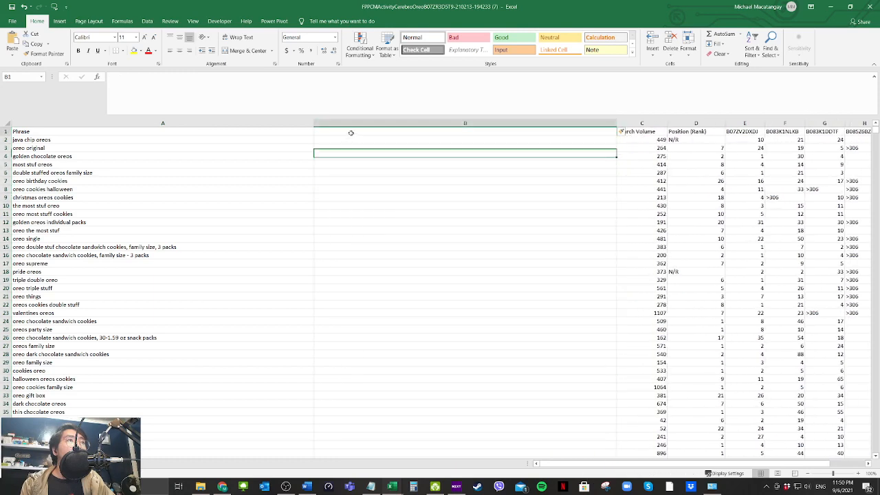
pyautogui.write('relevancy')
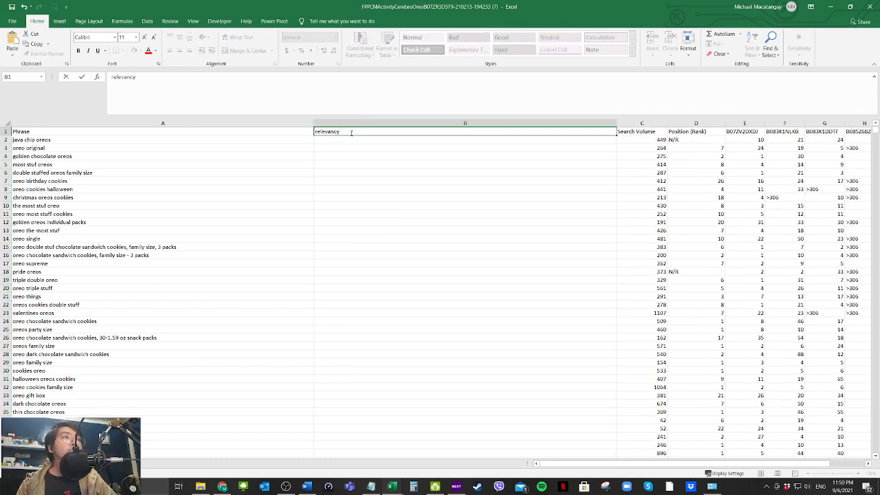
pyautogui.click(364, 189)
# Step: Enter =COUNTIF(D2:M2,"<30") in B2 to count the java chip oreos ranks below 30 across Position (Rank) and the ASIN columns
pyautogui.click(366, 141)
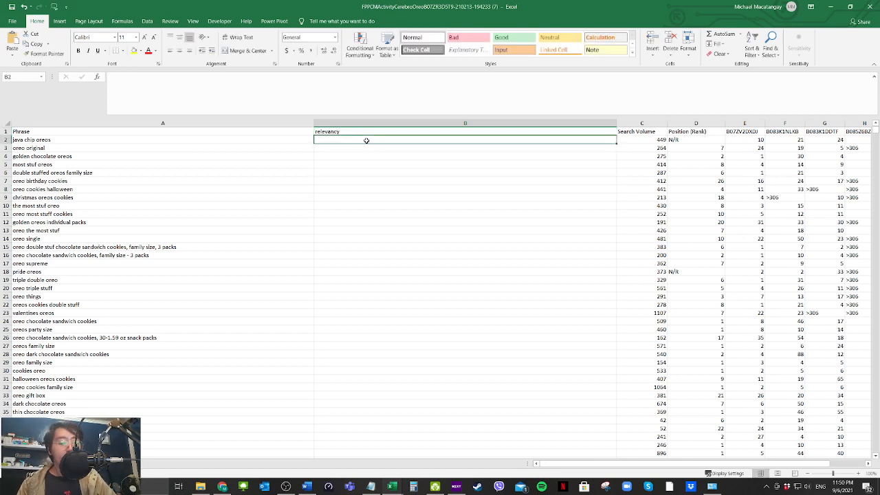
pyautogui.write('=')
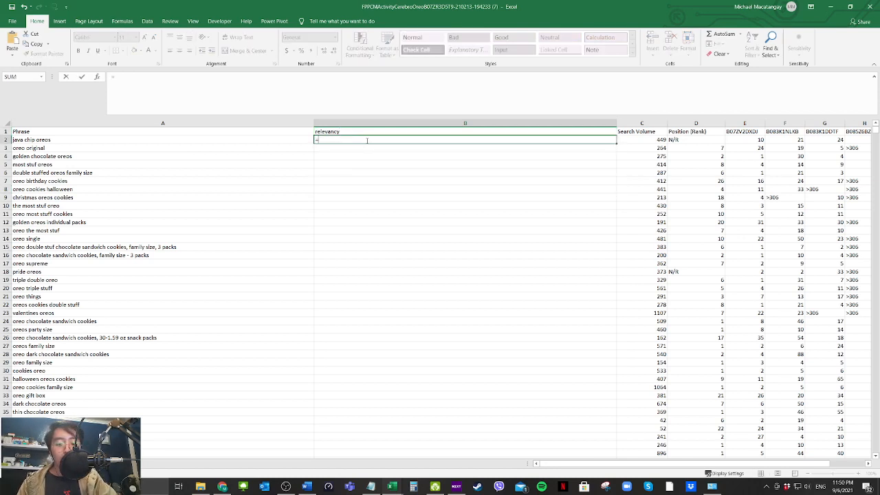
pyautogui.write('countif')
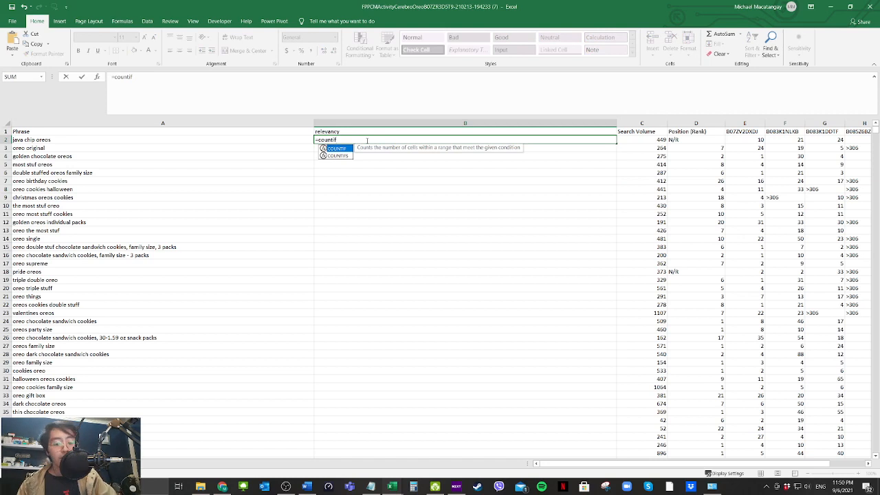
pyautogui.write('(')
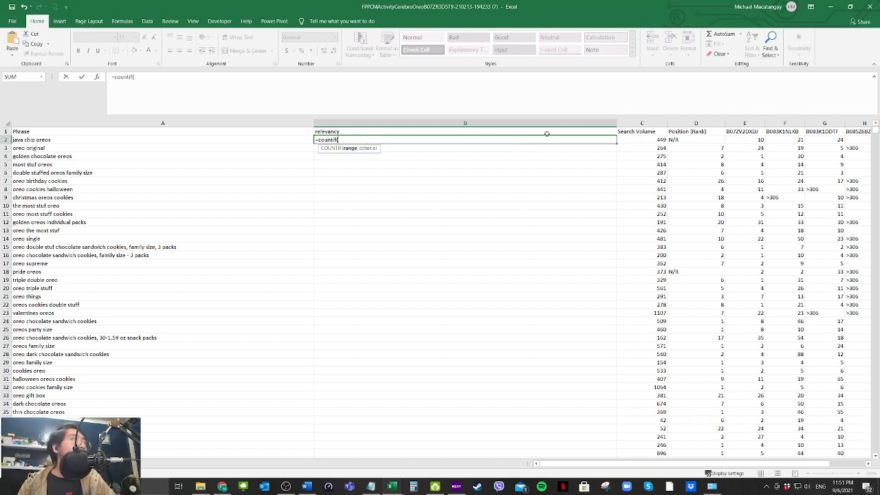
pyautogui.click(720, 141)
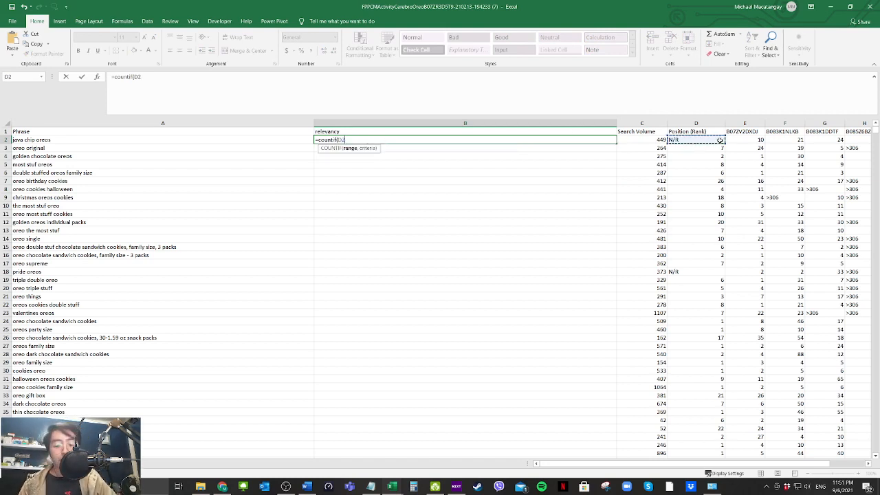
pyautogui.hotkey('ctrl', 'shift', 'Right')
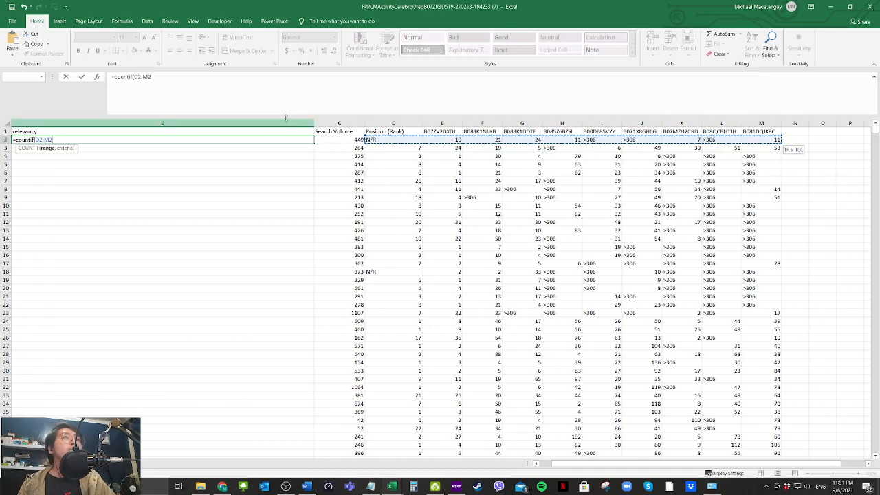
pyautogui.write(',')
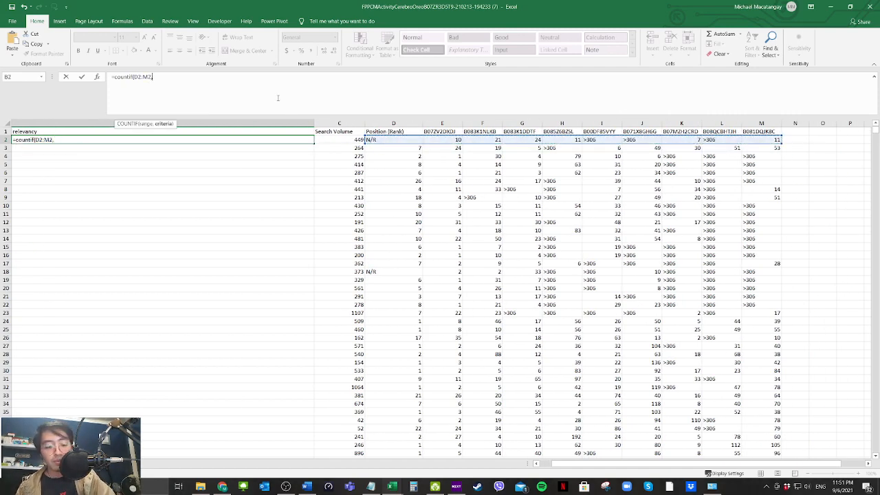
pyautogui.write('"')
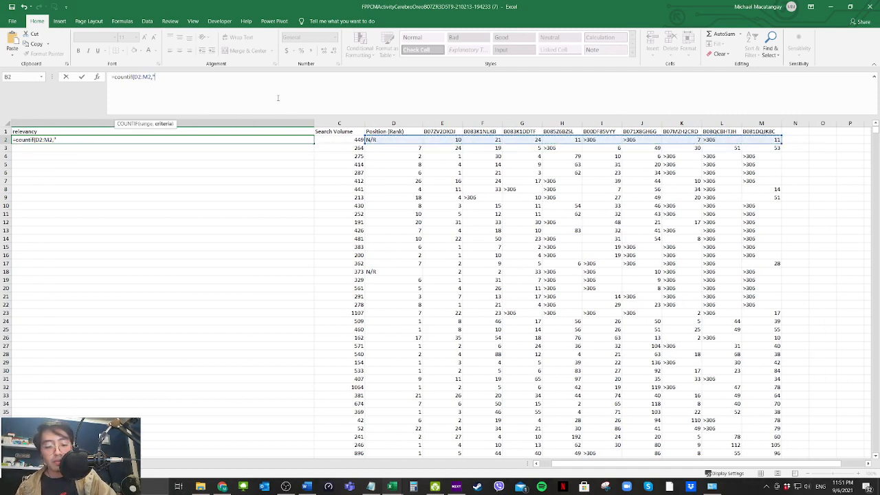
pyautogui.write('<30")')
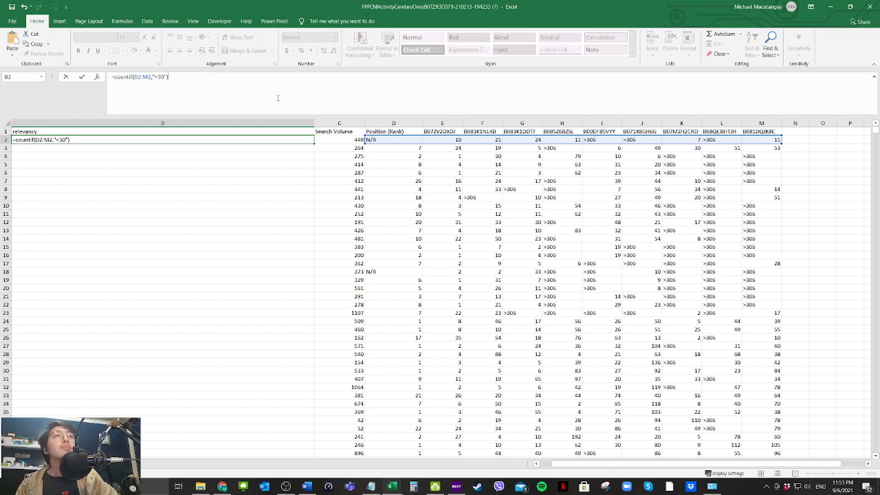
pyautogui.press('Return')
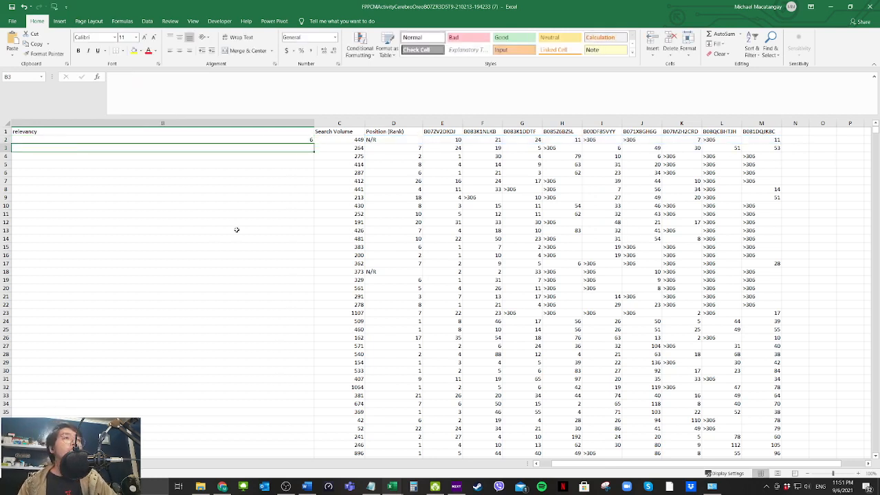
# Step: Fill the COUNTIF formula from B2 down the relevancy column for all phrases
pyautogui.click(251, 197)
pyautogui.click(273, 143)
pyautogui.doubleClick(314, 144)
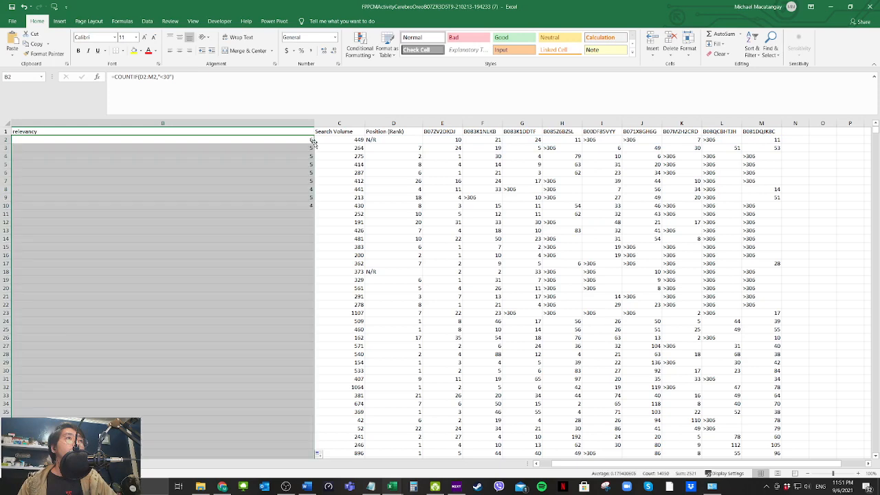
pyautogui.click(536, 464)
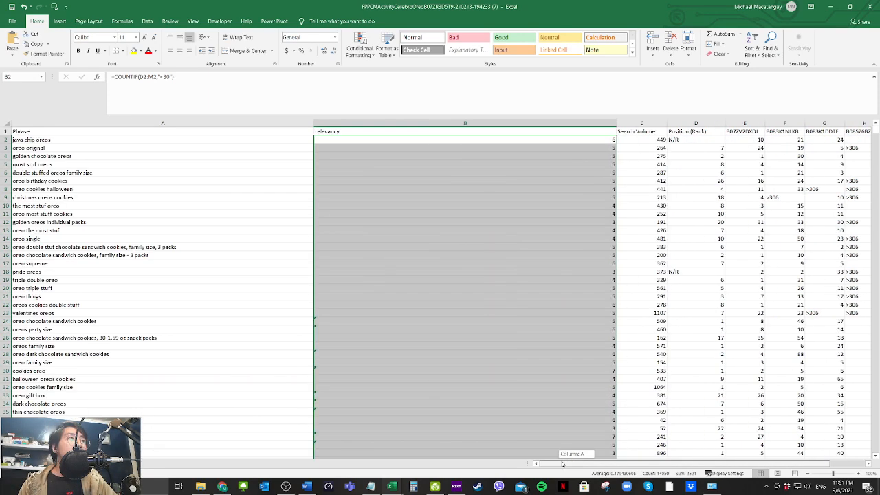
pyautogui.click(467, 238)
# Step: Add filters to the header row and sort the relevancy column from largest to smallest
pyautogui.click(423, 132)
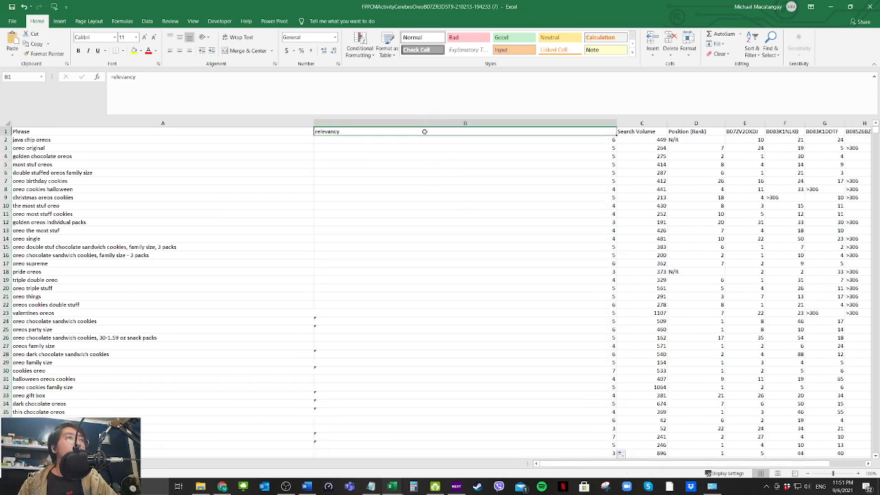
pyautogui.click(148, 20)
pyautogui.click(279, 44)
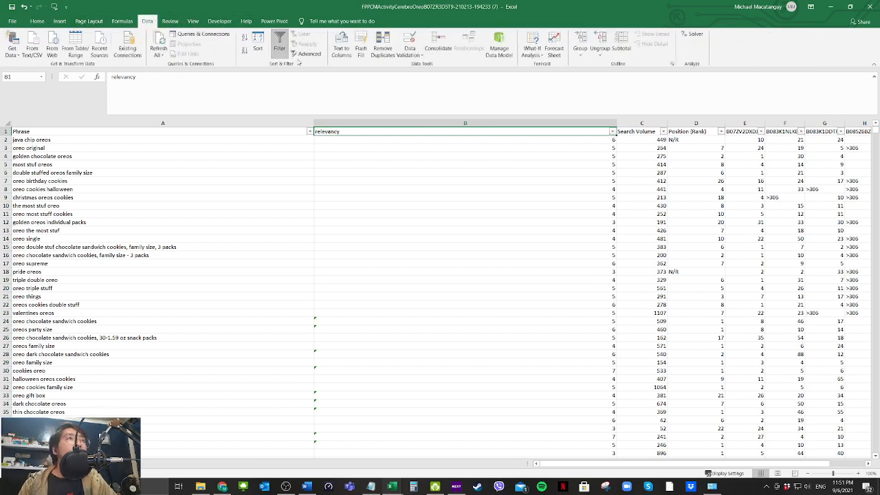
pyautogui.click(612, 131)
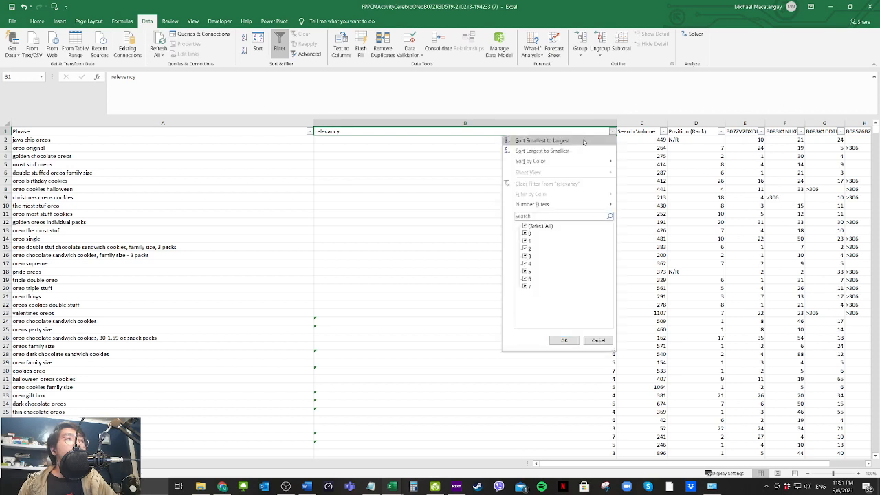
pyautogui.click(548, 150)
# Step: Filter the relevancy column to show only the values 4, 5, 6 and 7
pyautogui.click(612, 131)
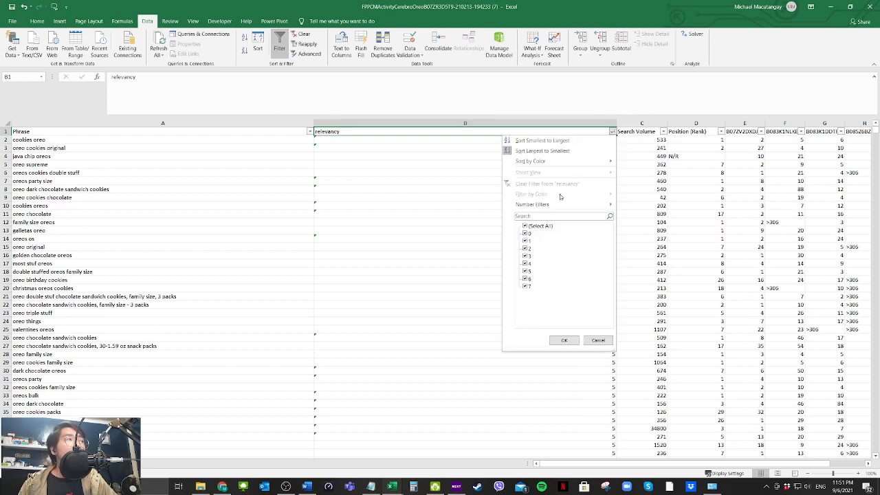
pyautogui.click(527, 225)
pyautogui.click(526, 263)
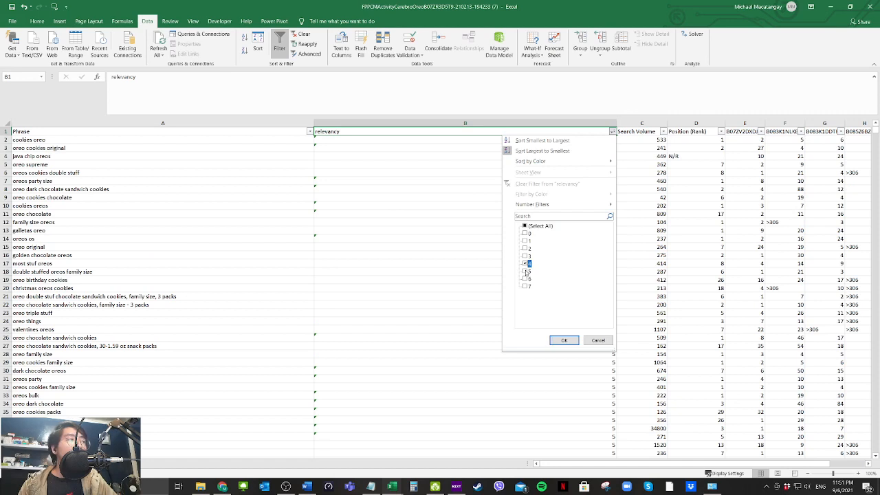
pyautogui.click(526, 271)
pyautogui.click(526, 278)
pyautogui.click(526, 286)
pyautogui.click(562, 341)
pyautogui.click(491, 209)
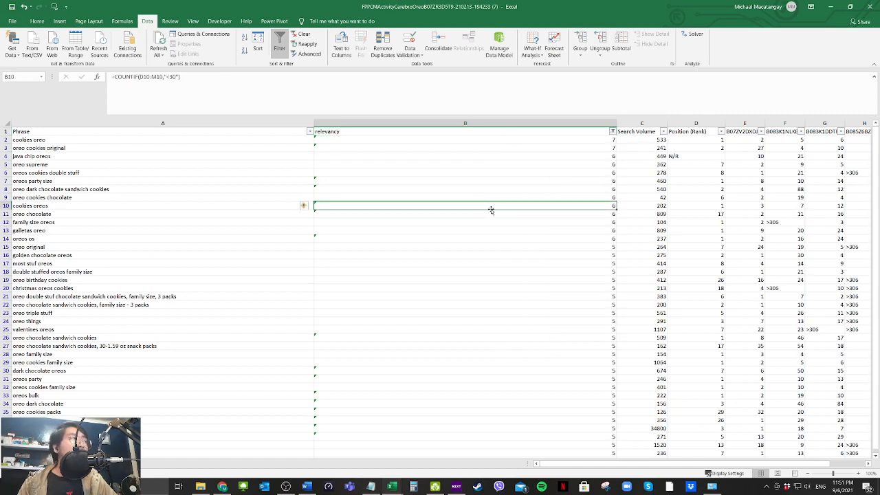
pyautogui.click(510, 167)
pyautogui.click(476, 142)
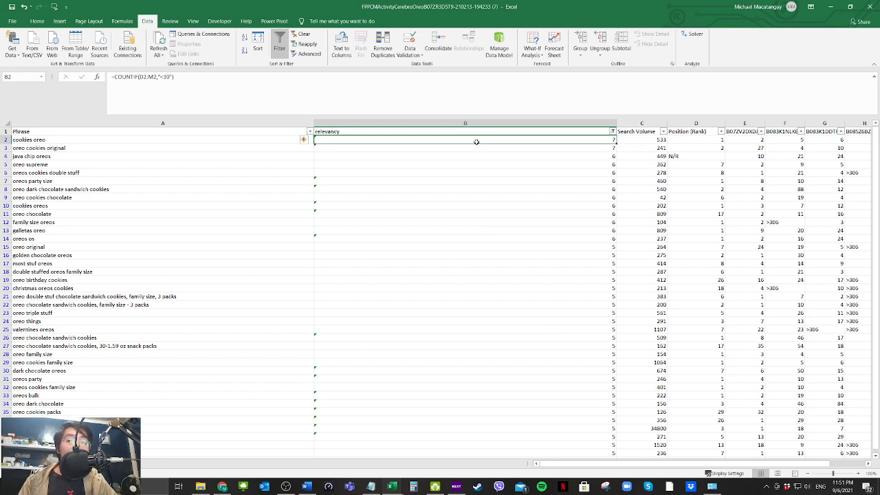
pyautogui.click(146, 140)
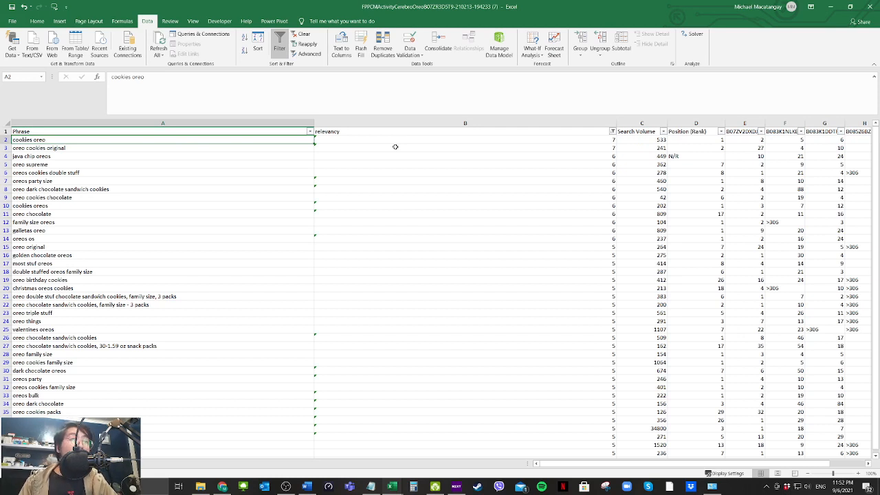
pyautogui.click(408, 164)
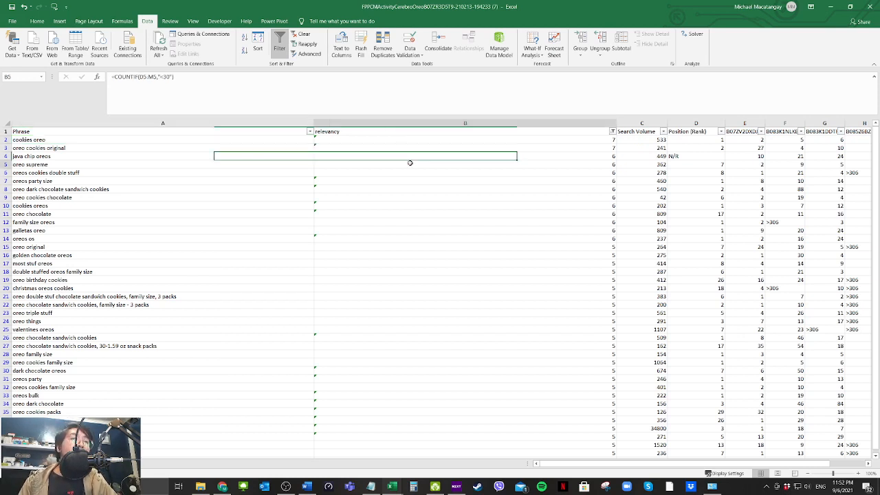
# Step: Insert five blank rows above the header row of the keyword sheet
pyautogui.moveTo(7, 131); pyautogui.dragTo(8, 165)
pyautogui.rightClick(68, 154)
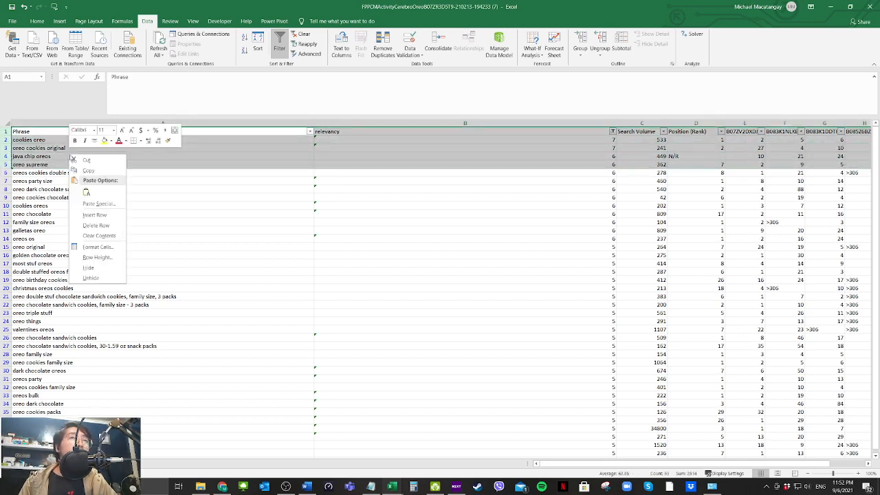
pyautogui.click(103, 216)
pyautogui.click(408, 222)
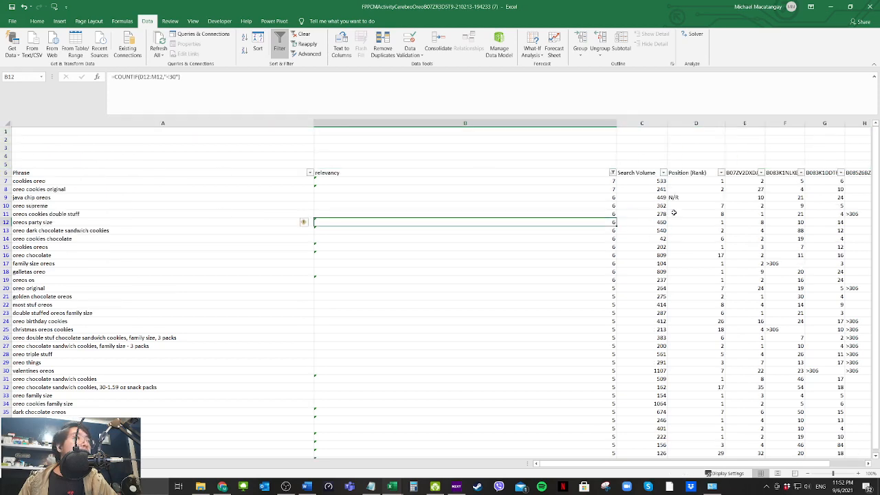
# Step: Enter =COUNTIF(D7:D177,"<30") in D3 to count the ranks below 30 in the Position (Rank) column
pyautogui.click(696, 214)
pyautogui.click(699, 157)
pyautogui.click(696, 148)
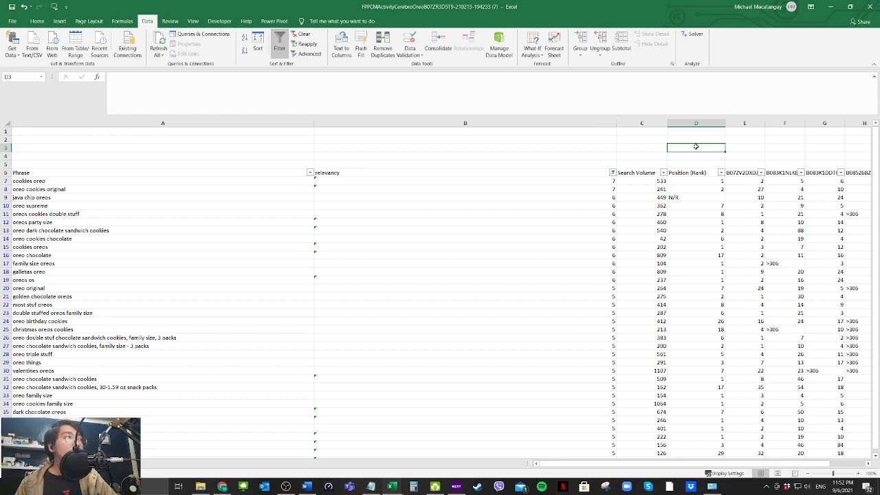
pyautogui.write('=')
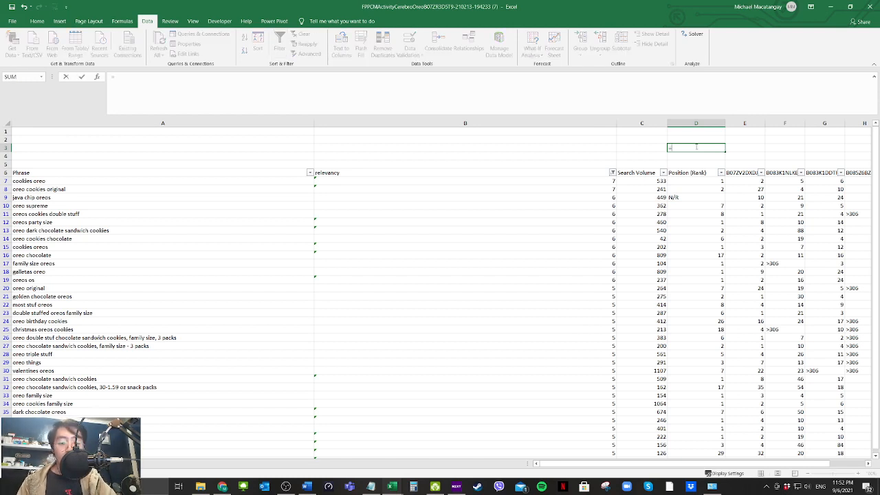
pyautogui.write('countif')
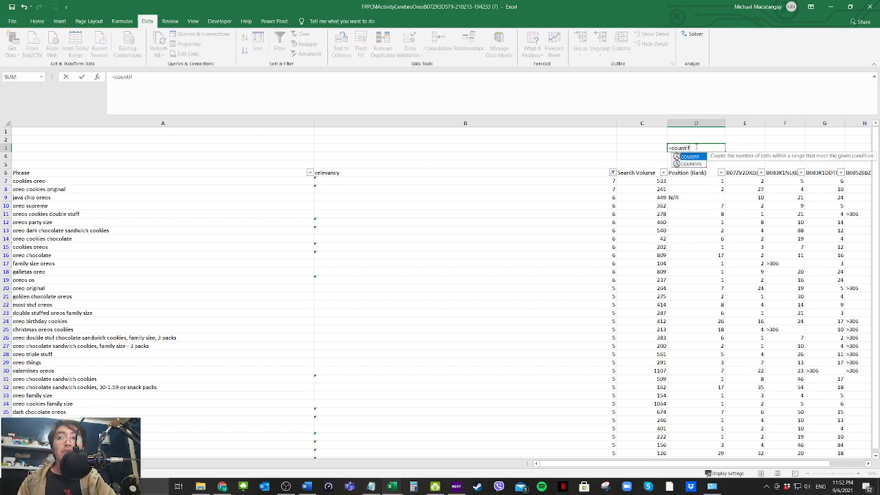
pyautogui.write('(')
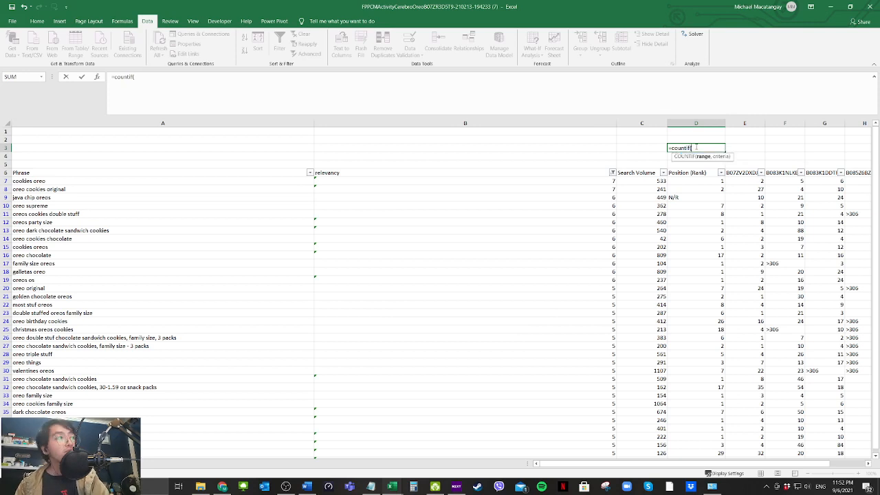
pyautogui.click(708, 180)
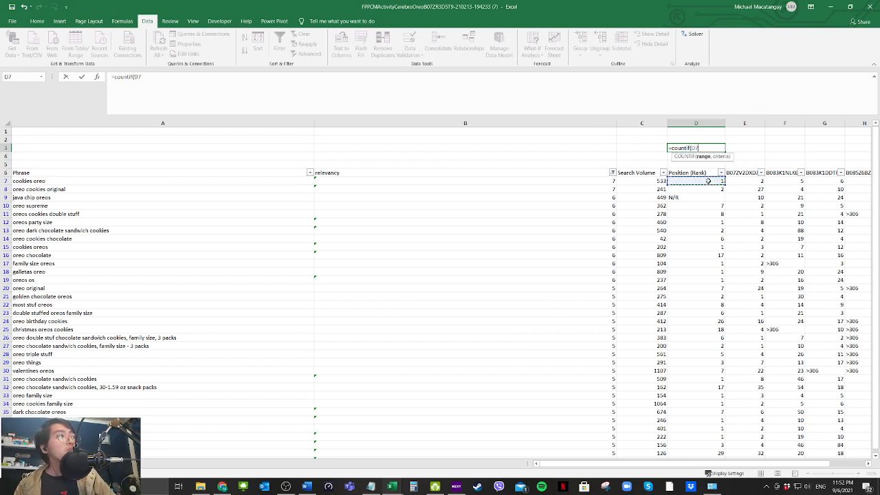
pyautogui.hotkey('ctrl', 'shift', 'Down')
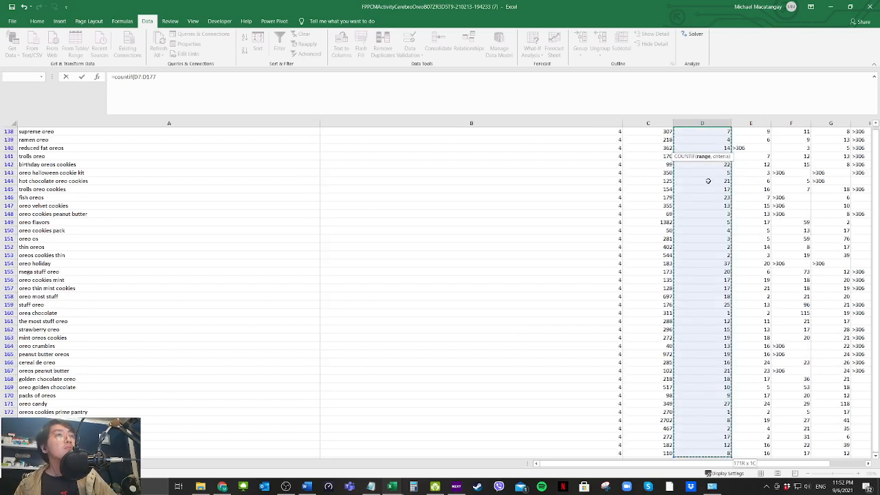
pyautogui.click(198, 87)
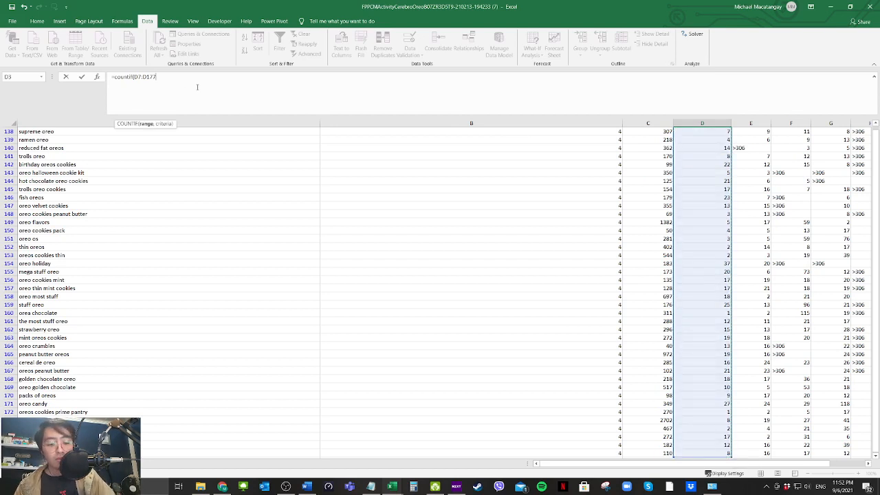
pyautogui.write(',"<30')
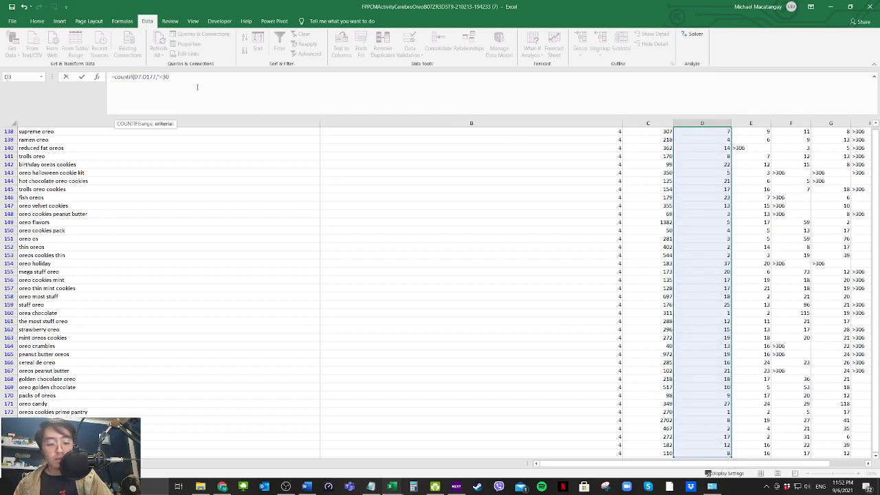
pyautogui.press('Return')
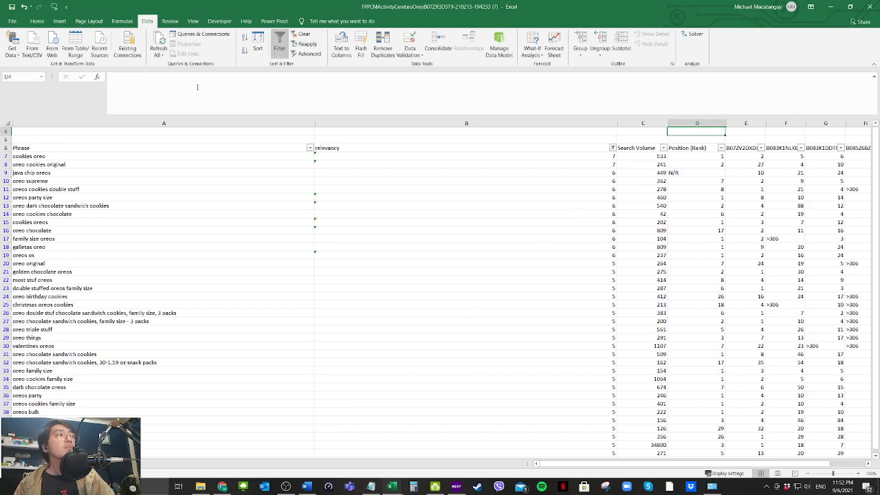
# Step: Copy the COUNTIF formula from D3 across row 3 through column M, covering every ASIN column
pyautogui.scroll(1, 513, 214)
pyautogui.click(721, 147)
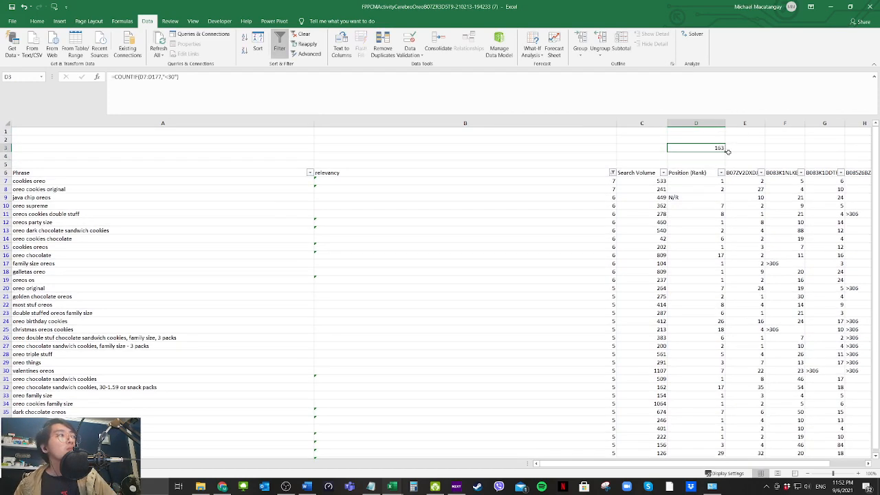
pyautogui.moveTo(721, 147); pyautogui.dragTo(485, 147)
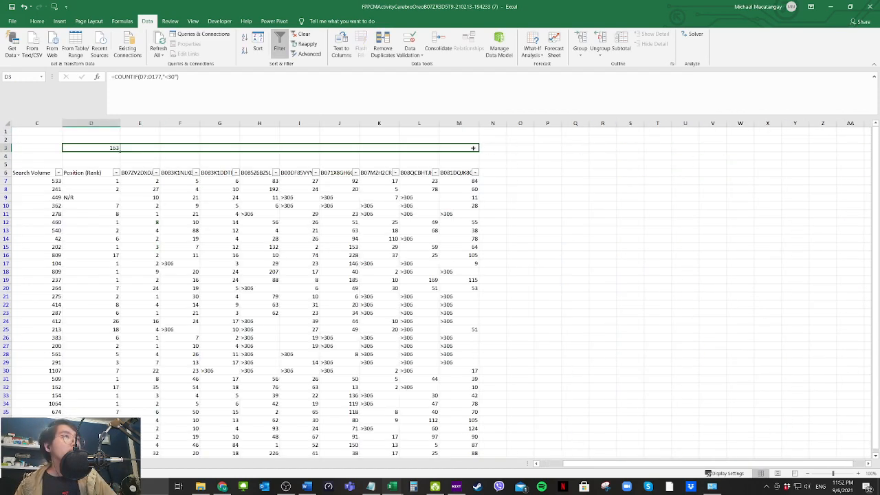
pyautogui.moveTo(671, 464); pyautogui.dragTo(640, 466)
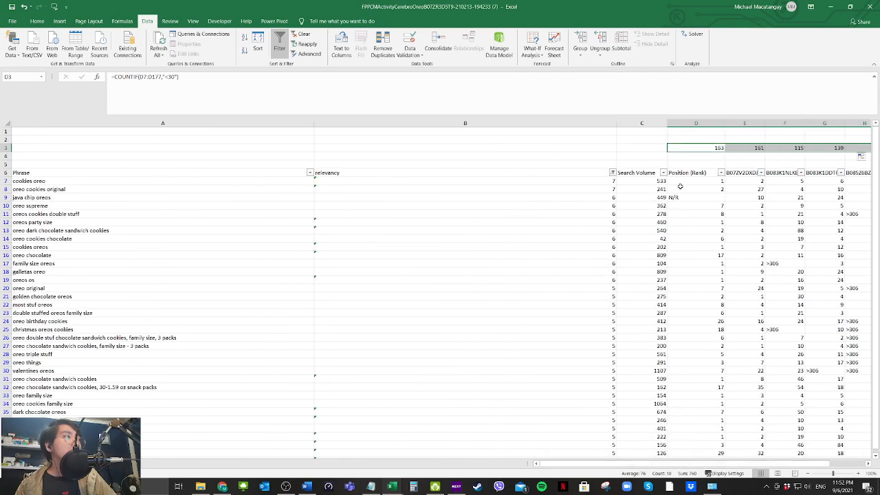
pyautogui.click(700, 145)
pyautogui.click(703, 137)
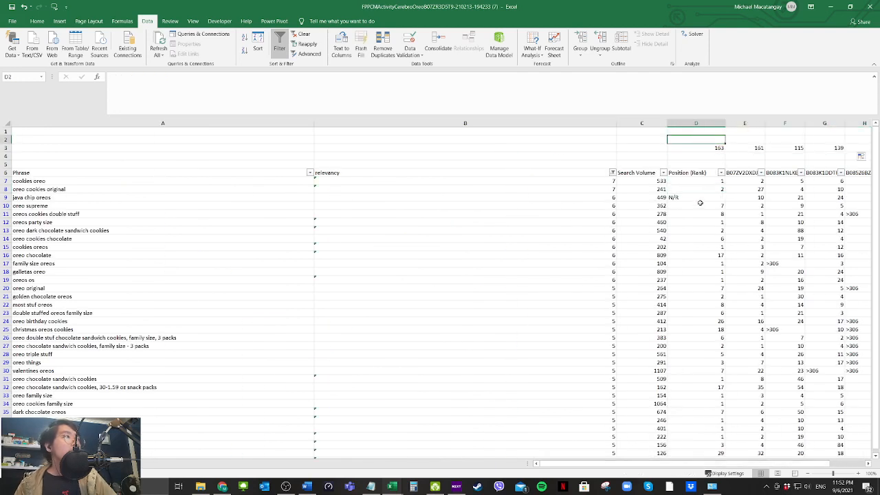
pyautogui.click(707, 147)
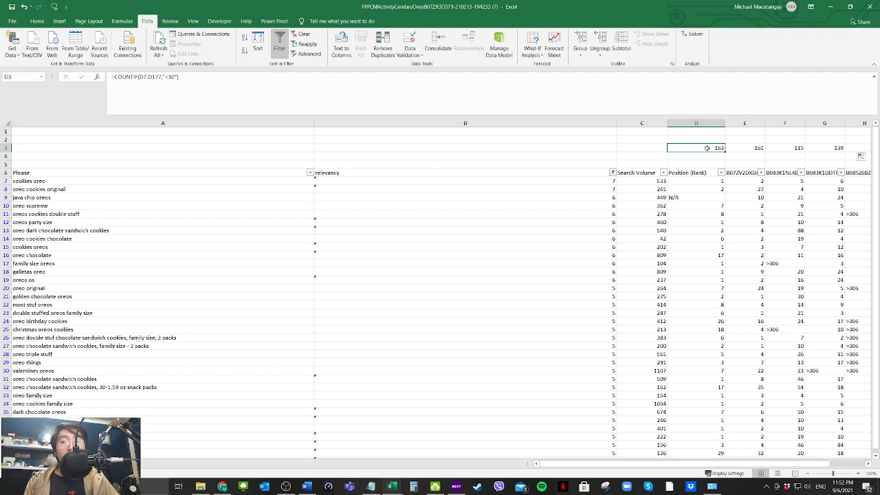
pyautogui.click(752, 176)
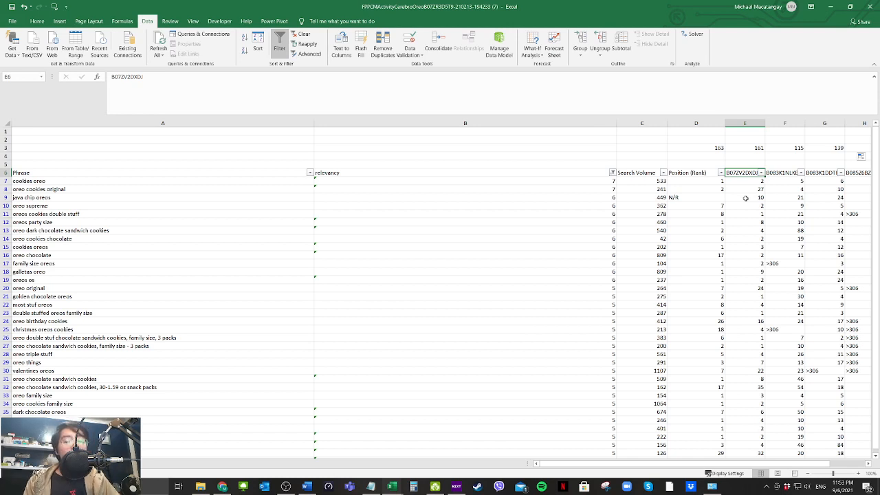
pyautogui.click(756, 147)
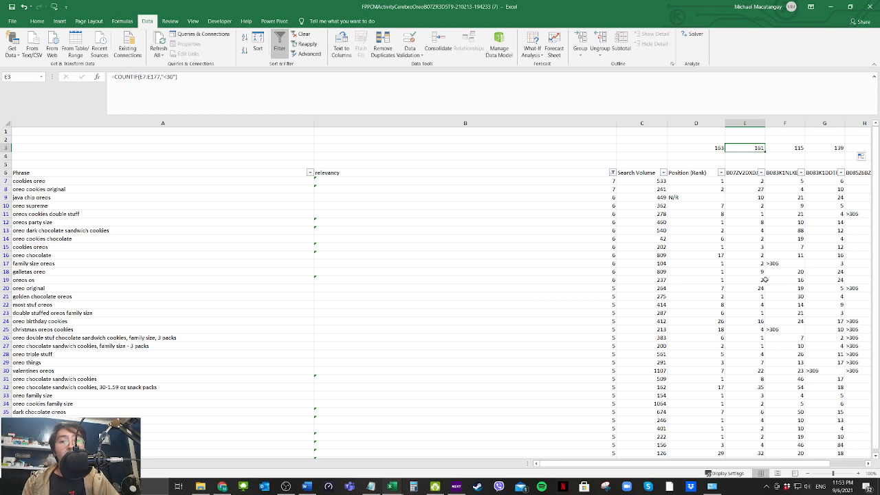
pyautogui.moveTo(769, 264); pyautogui.dragTo(777, 258)
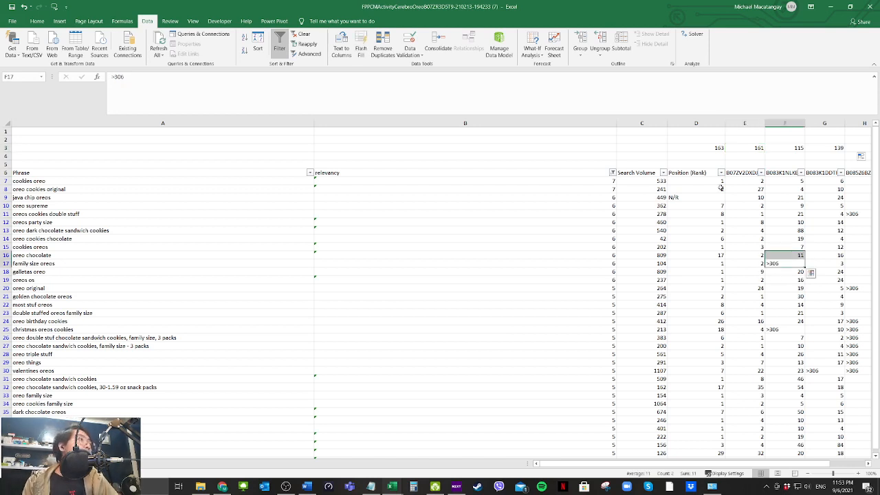
# Step: Enter =D3/COUNTA(D7:D177) in D2 to calculate the share of phrases ranking below 30 in the Position (Rank) column
pyautogui.click(707, 138)
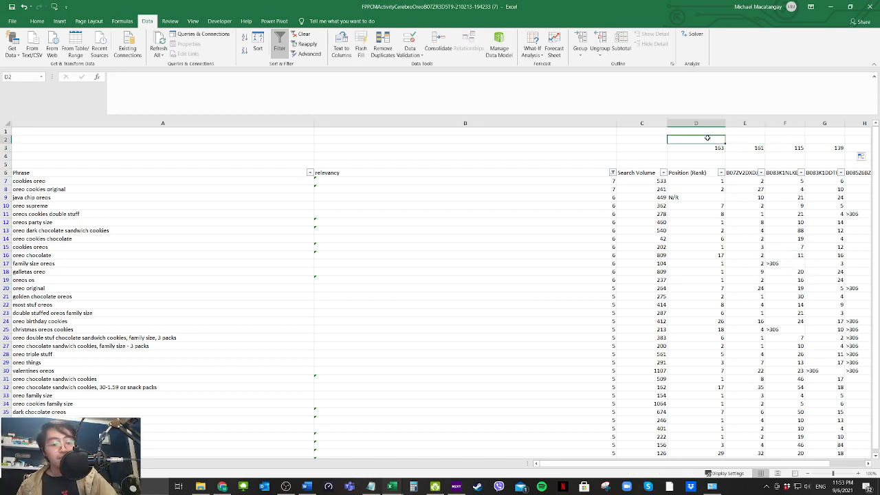
pyautogui.write('=')
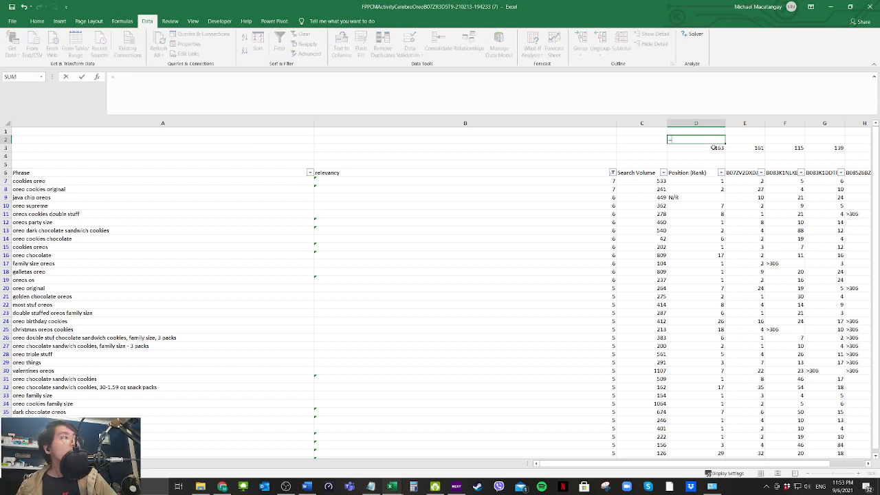
pyautogui.click(714, 147)
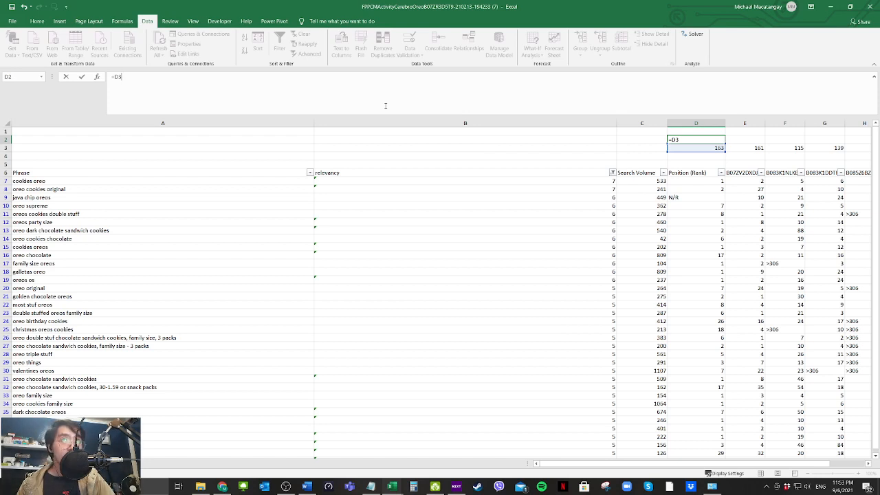
pyautogui.write('/co')
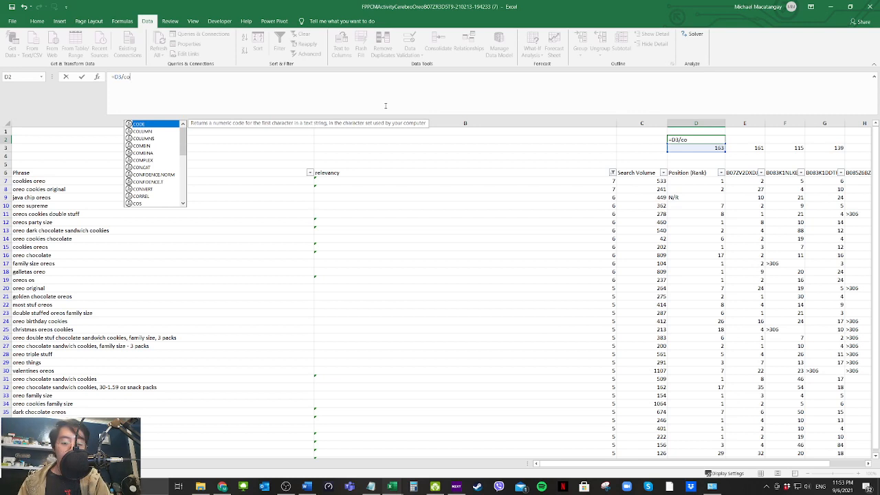
pyautogui.write('unta')
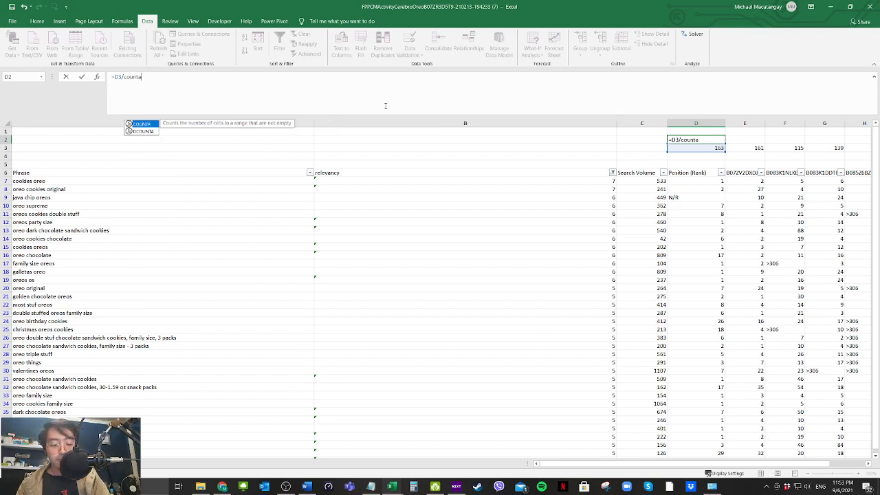
pyautogui.write('(')
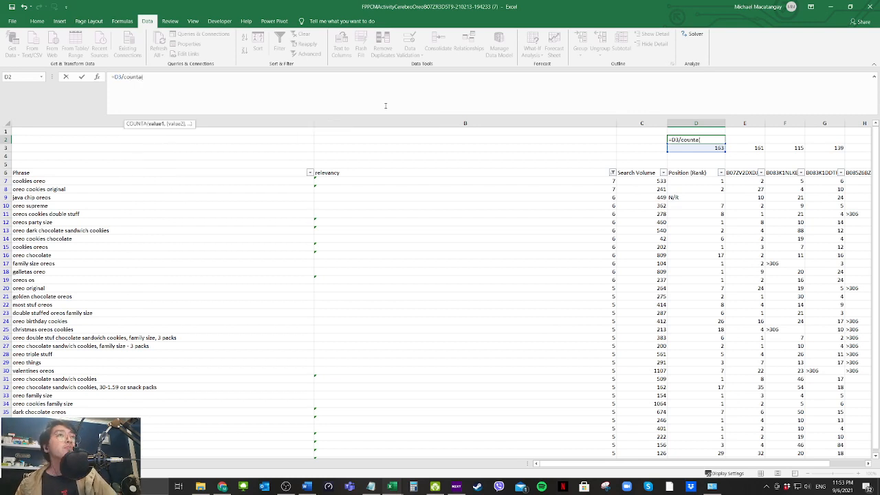
pyautogui.click(708, 181)
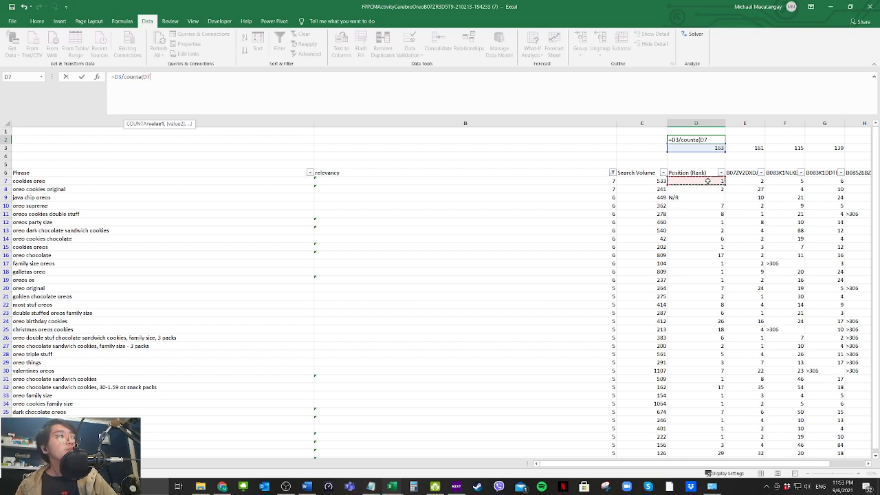
pyautogui.hotkey('ctrl', 'shift', 'Down')
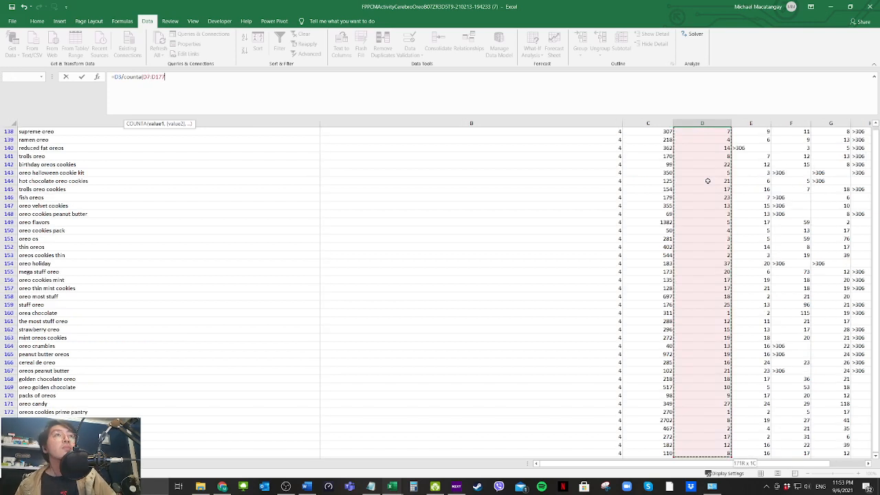
pyautogui.click(257, 88)
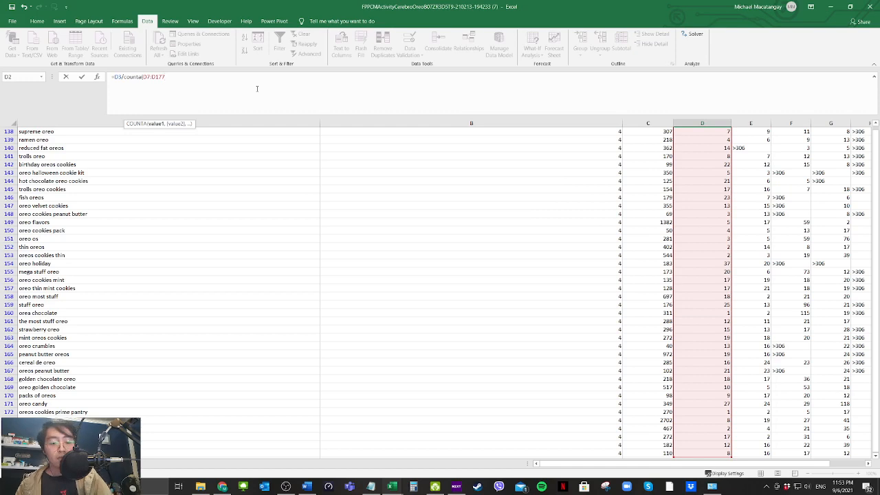
pyautogui.press('Return')
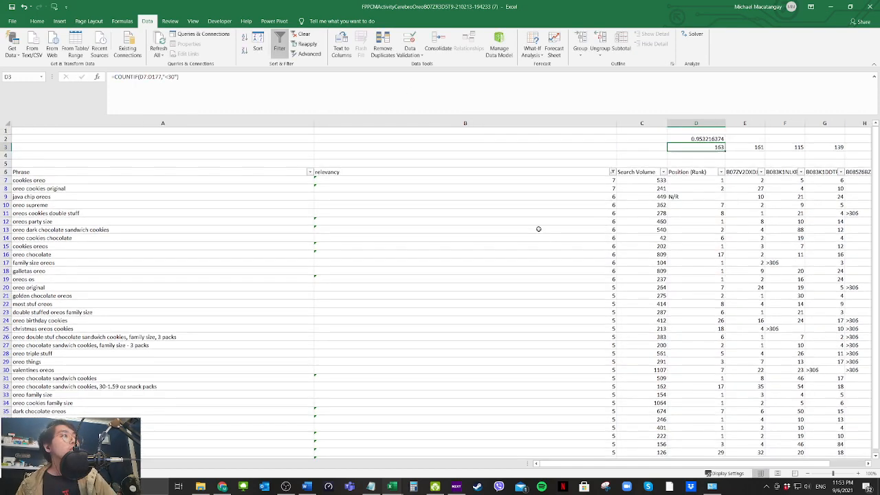
# Step: Copy the D2 formula across row 2 through column M and format the results as percentages
pyautogui.click(702, 139)
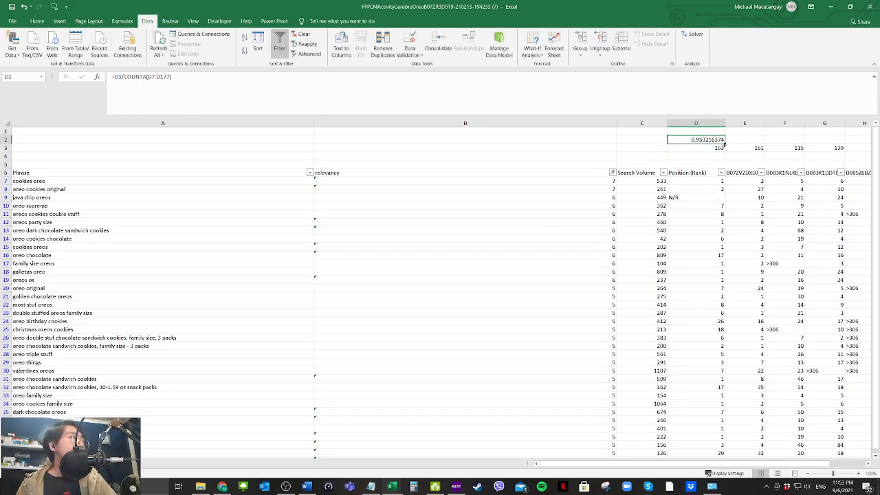
pyautogui.moveTo(756, 143); pyautogui.dragTo(778, 145)
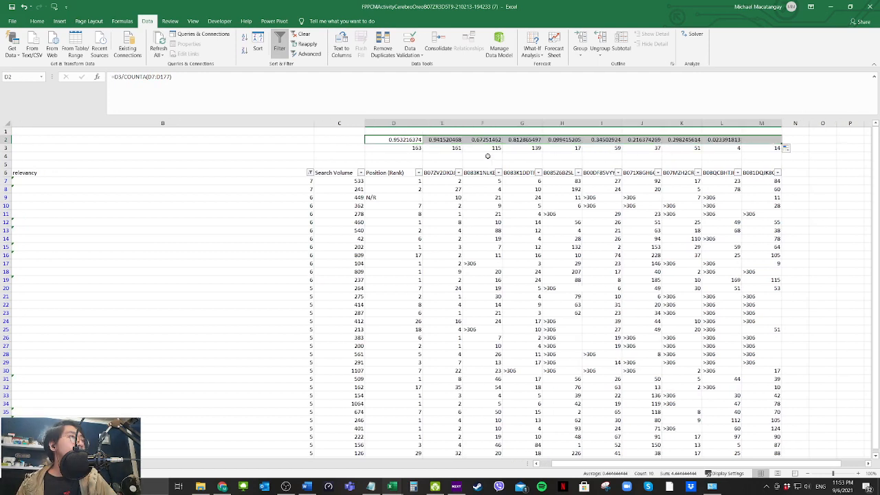
pyautogui.click(35, 23)
pyautogui.click(335, 37)
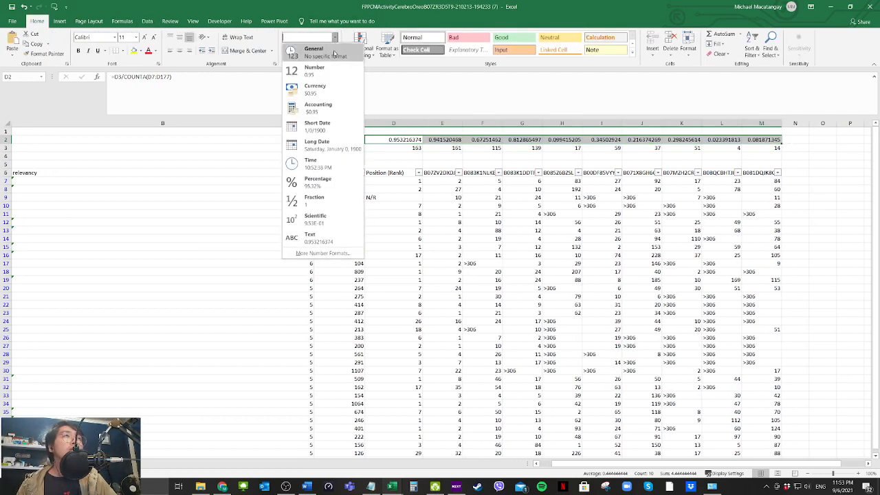
pyautogui.click(329, 184)
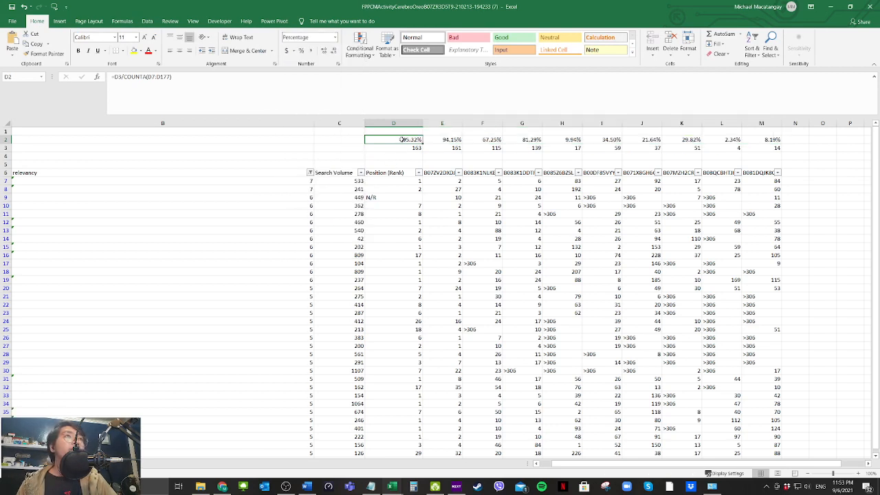
# Step: Start a new conditional formatting rule for D2:M2 that uses a formula to determine which cells to format
pyautogui.moveTo(402, 140); pyautogui.dragTo(777, 140)
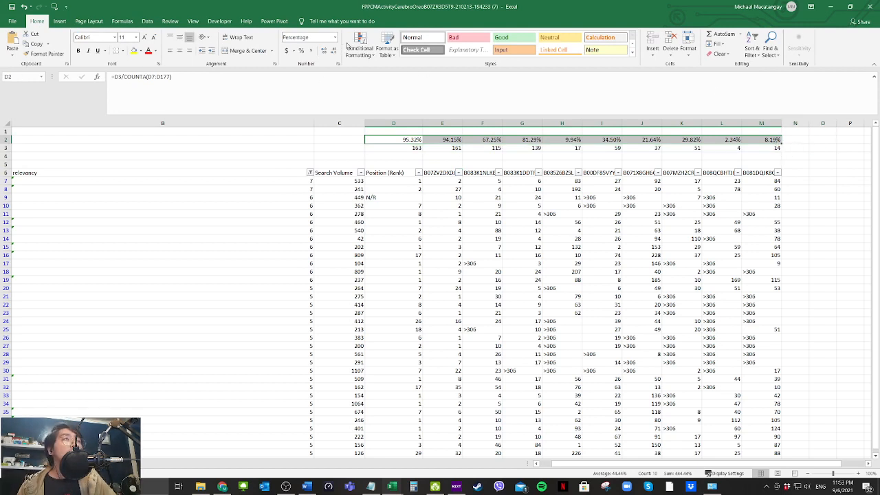
pyautogui.click(358, 46)
pyautogui.click(380, 190)
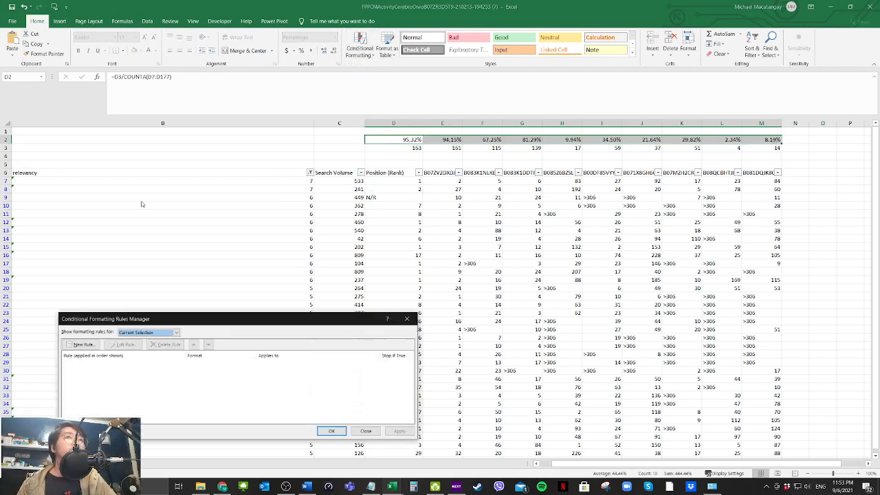
pyautogui.click(80, 343)
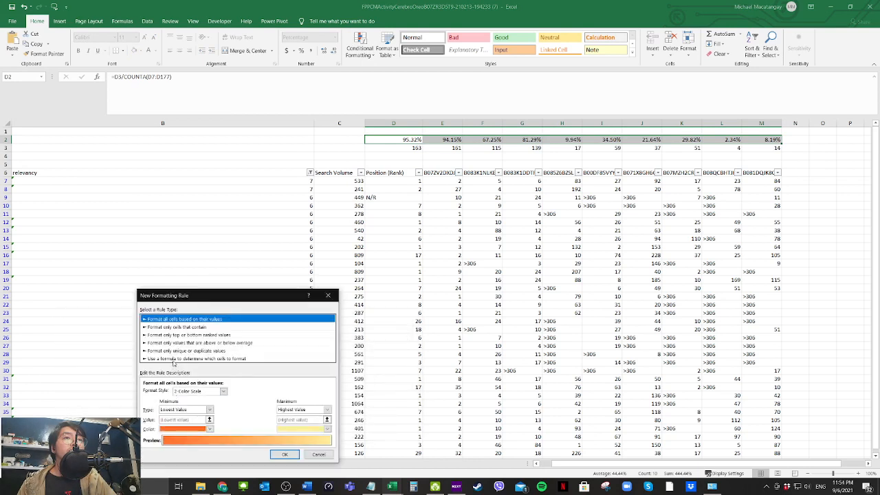
pyautogui.click(174, 359)
pyautogui.click(161, 391)
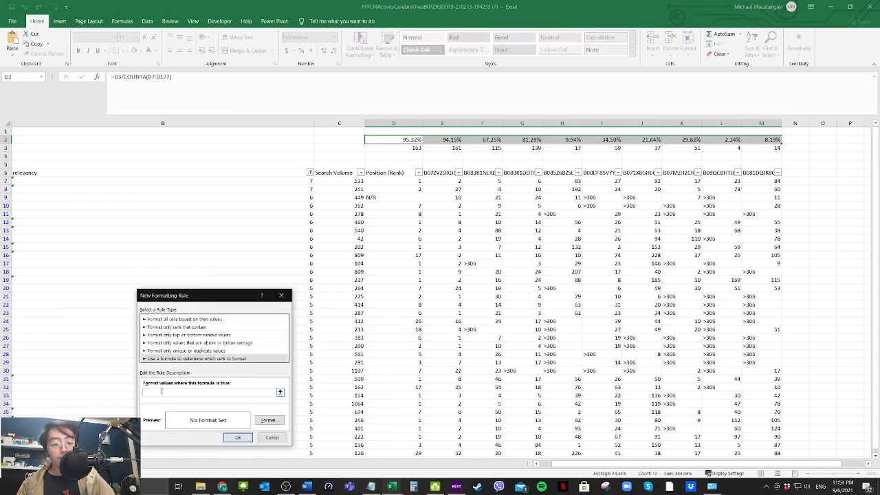
# Step: Set the rule's formula to =AND(D$2>=0,D$2<=0.4), keeping the column reference relative
pyautogui.write('=and($D$2')
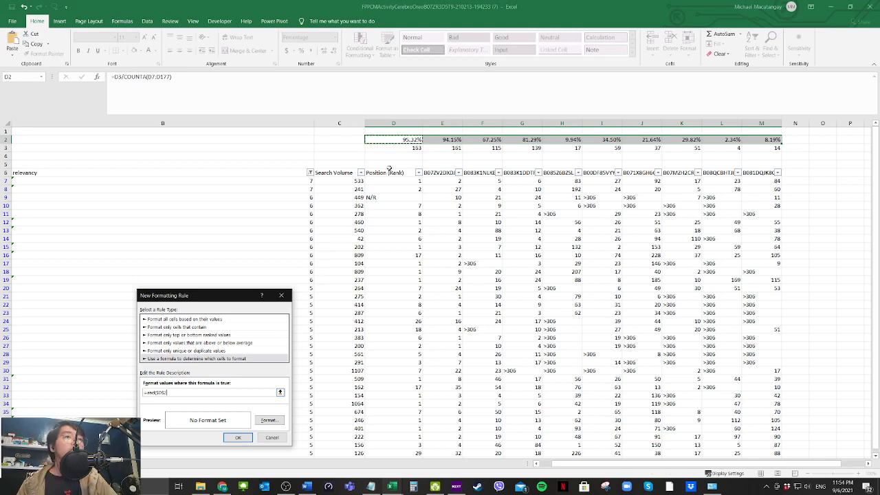
pyautogui.click(410, 139)
pyautogui.moveTo(175, 394); pyautogui.dragTo(157, 394)
pyautogui.press('F4')
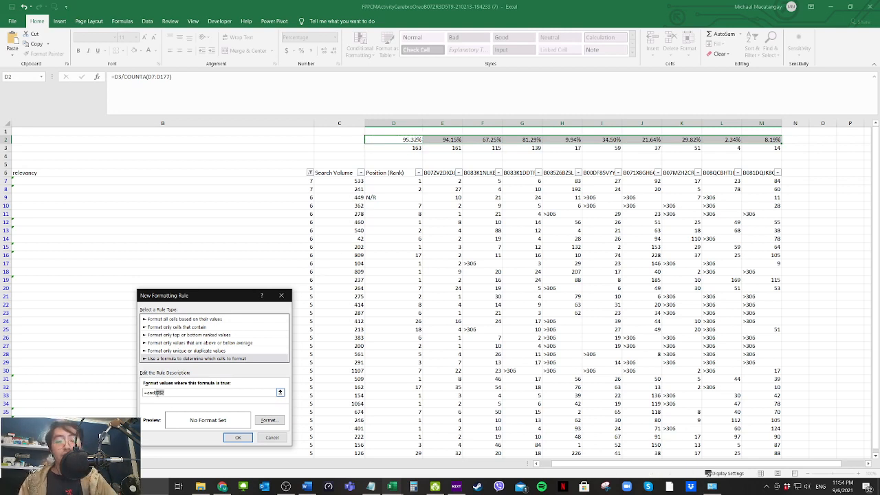
pyautogui.click(169, 393)
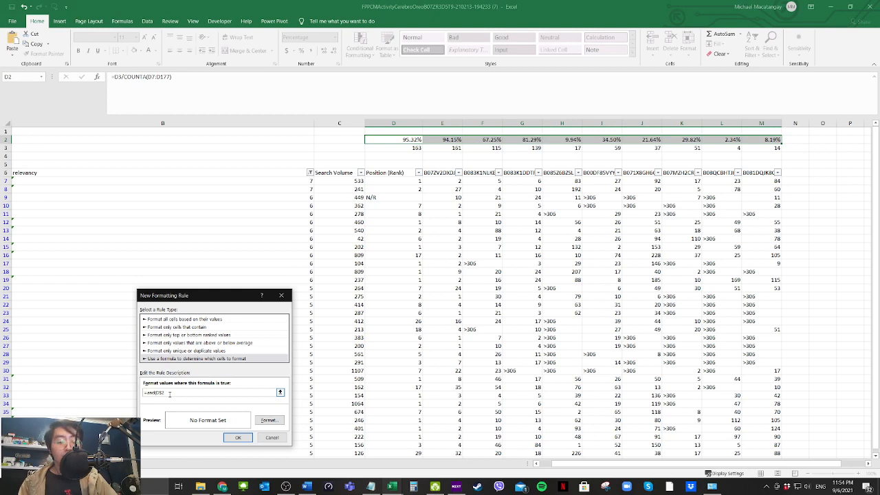
pyautogui.write('>=0')
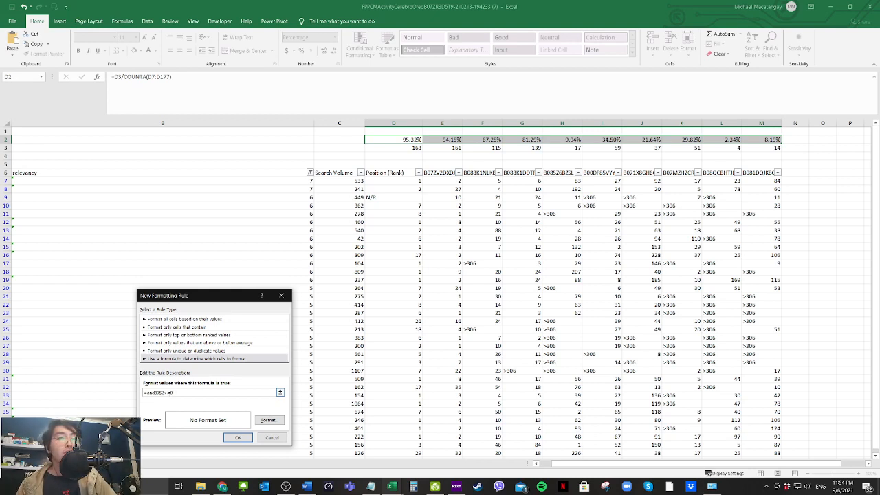
pyautogui.write(',')
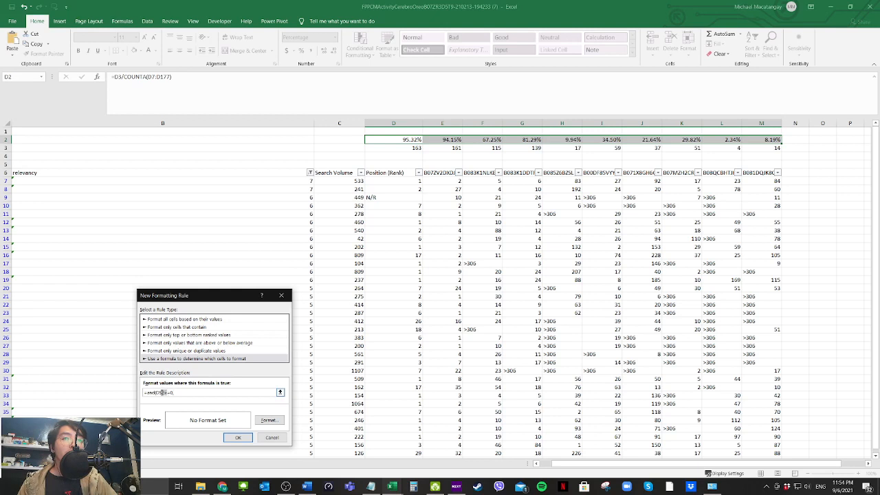
pyautogui.write('D$2>')
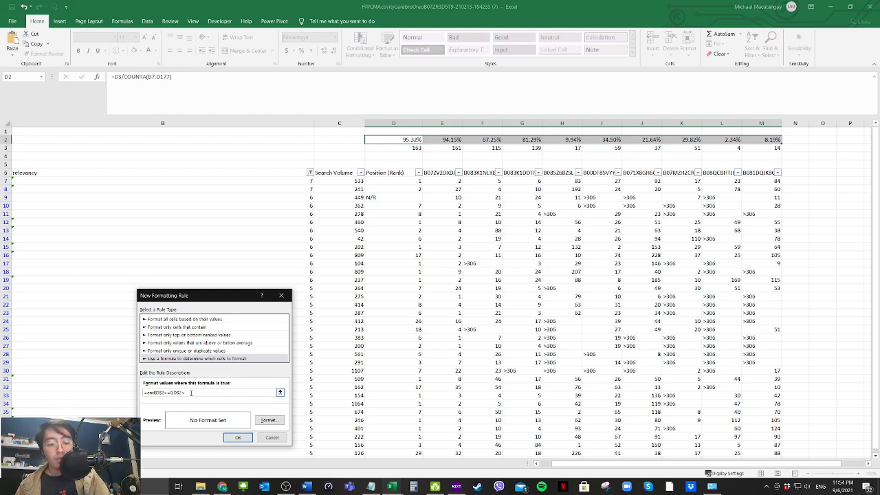
pyautogui.write('=40')
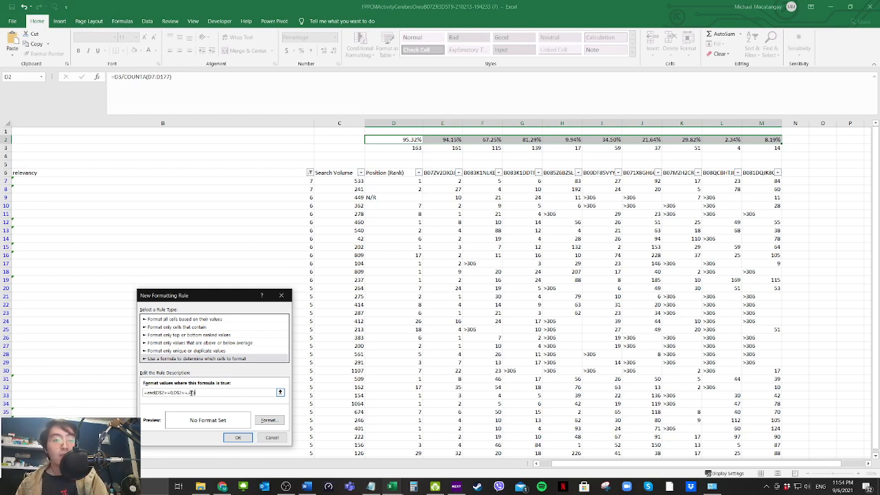
# Step: Give the 0 to 0.4 rule a green fill and add it to the conditional formatting rules
pyautogui.click(268, 419)
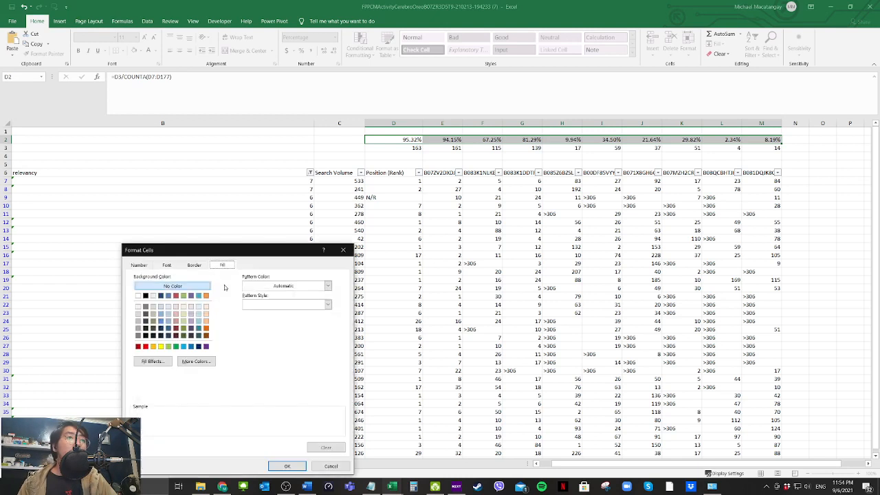
pyautogui.click(176, 346)
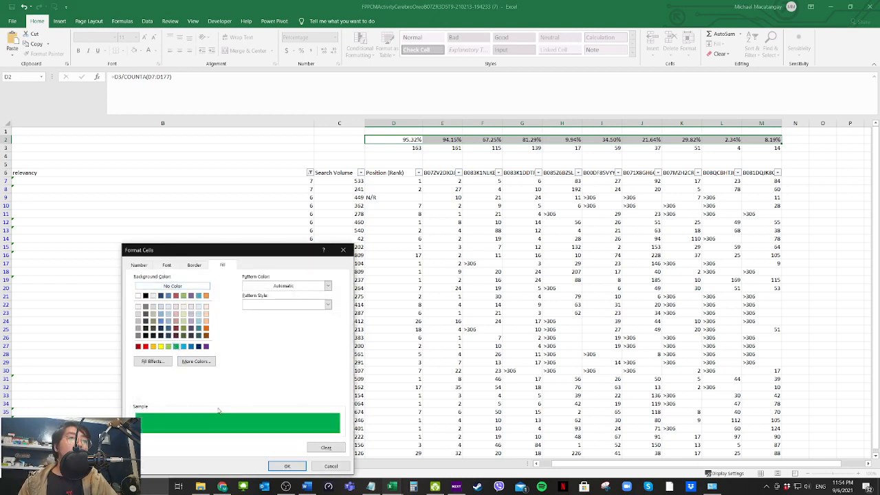
pyautogui.click(287, 467)
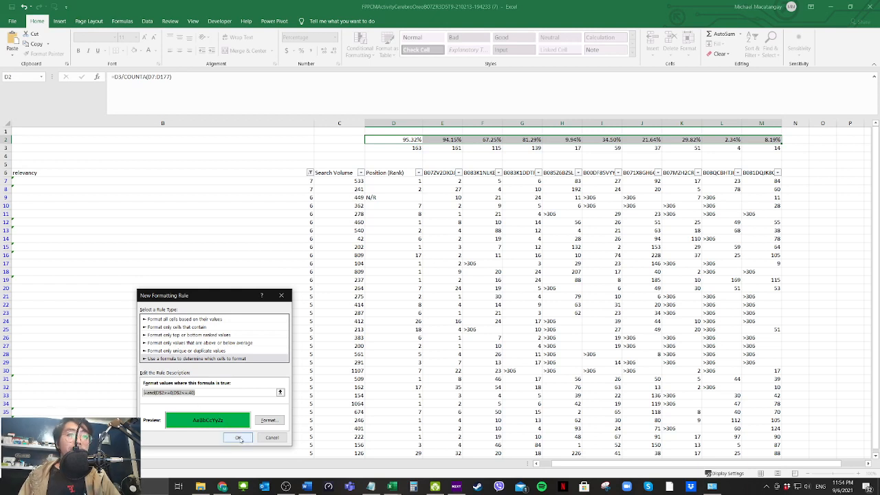
pyautogui.click(239, 440)
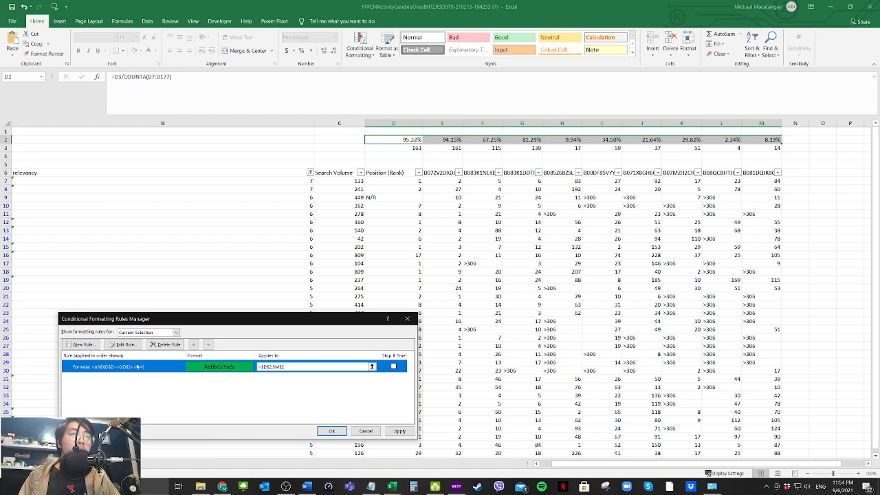
# Step: Create a second formula-based rule for D2:M2 from the copied AND formula and give it a yellow fill
pyautogui.click(95, 345)
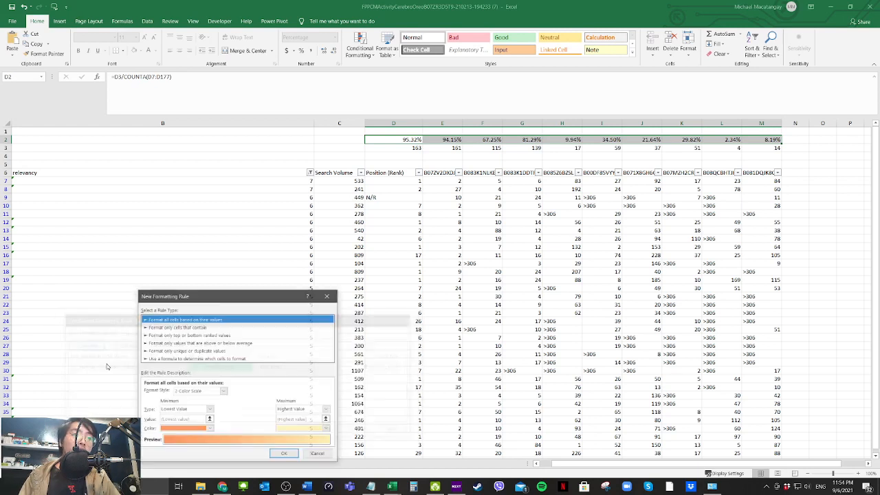
pyautogui.click(179, 358)
pyautogui.click(275, 392)
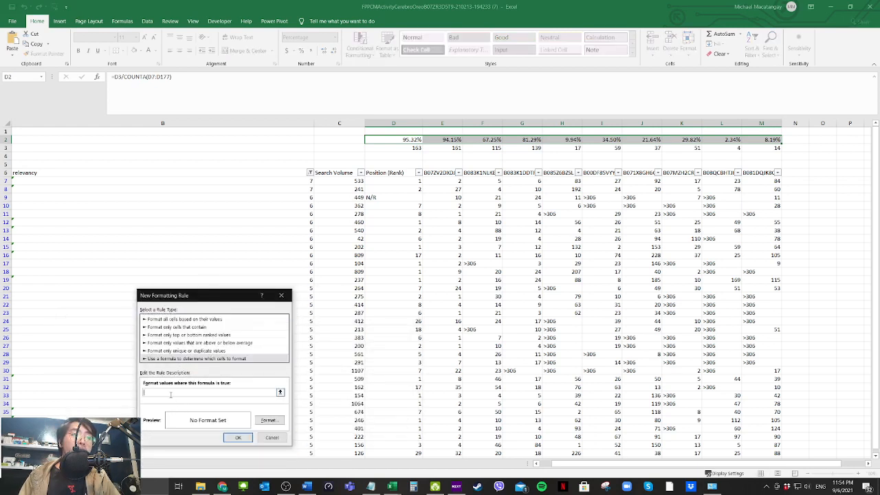
pyautogui.hotkey('ctrl', 'v')
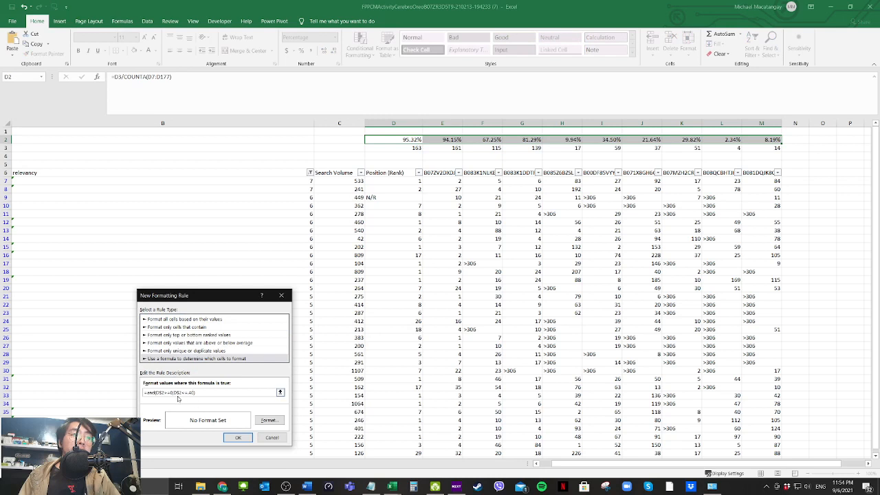
pyautogui.click(269, 419)
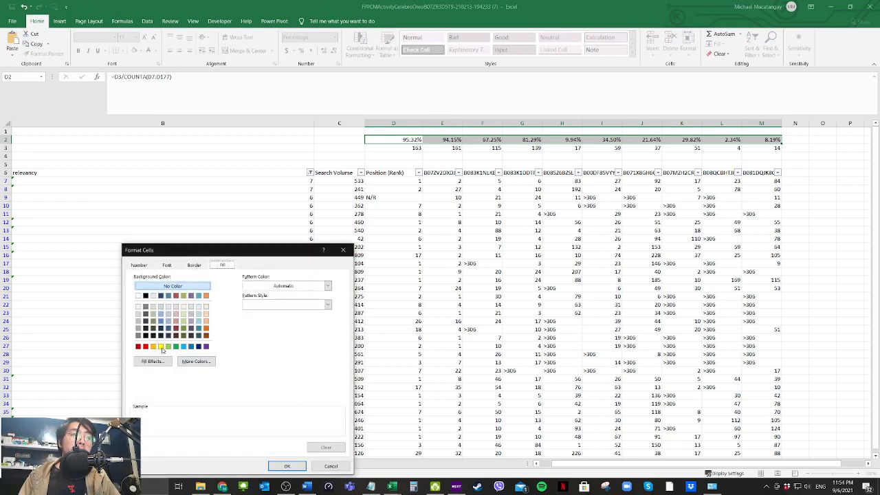
pyautogui.click(161, 346)
pyautogui.click(287, 466)
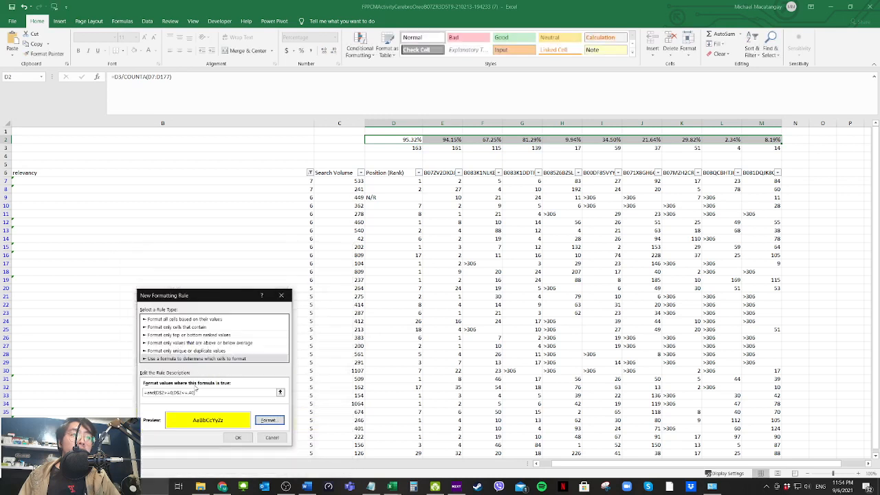
# Step: Set the yellow rule's formula to =AND(D$2>=.41,D$2<=.70) and add it to the conditional formatting rules
pyautogui.click(170, 392)
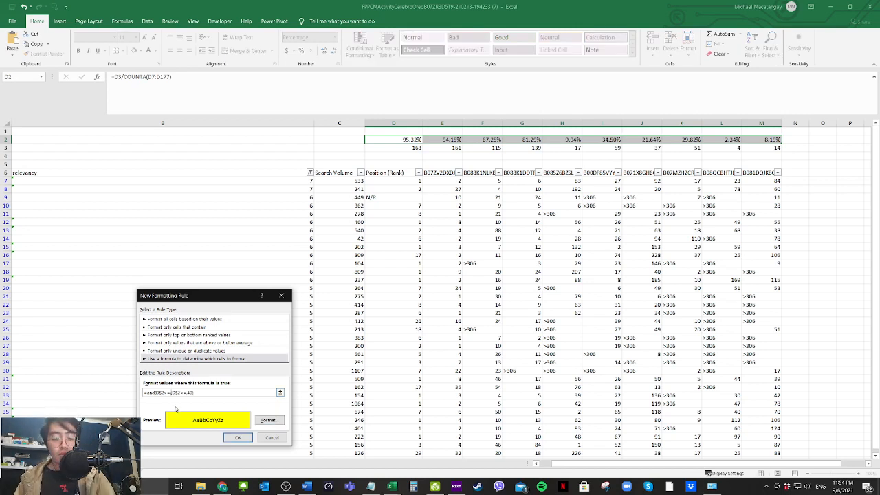
pyautogui.write('41')
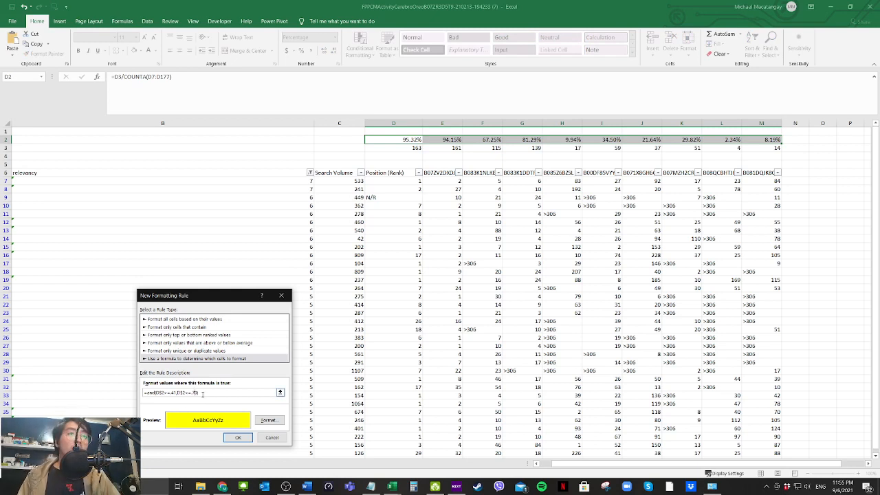
pyautogui.moveTo(199, 393); pyautogui.dragTo(136, 394)
pyautogui.hotkey('ctrl', 'c')
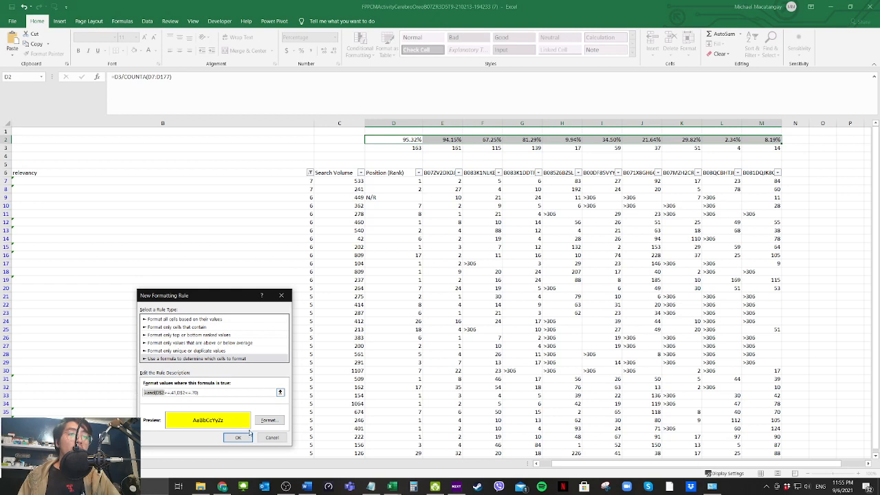
pyautogui.click(241, 437)
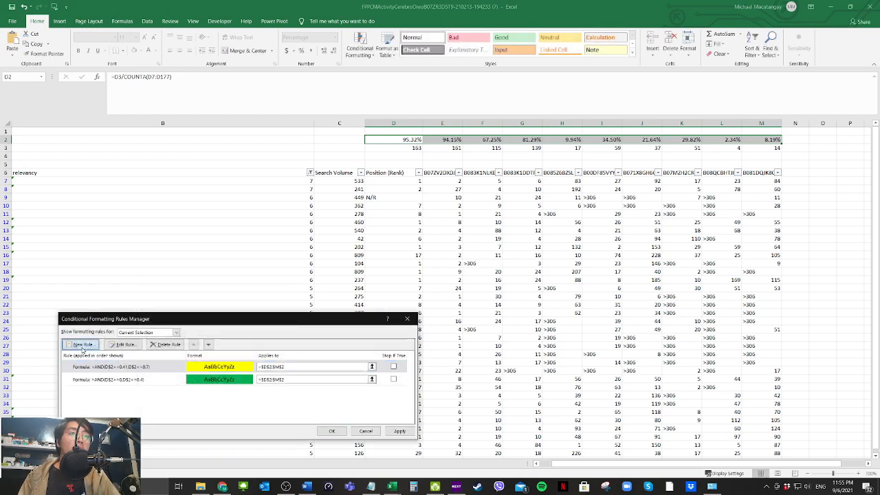
# Step: Start a third formula-based rule for D2:M2 with the formula =D$2>.70
pyautogui.click(83, 346)
pyautogui.click(188, 358)
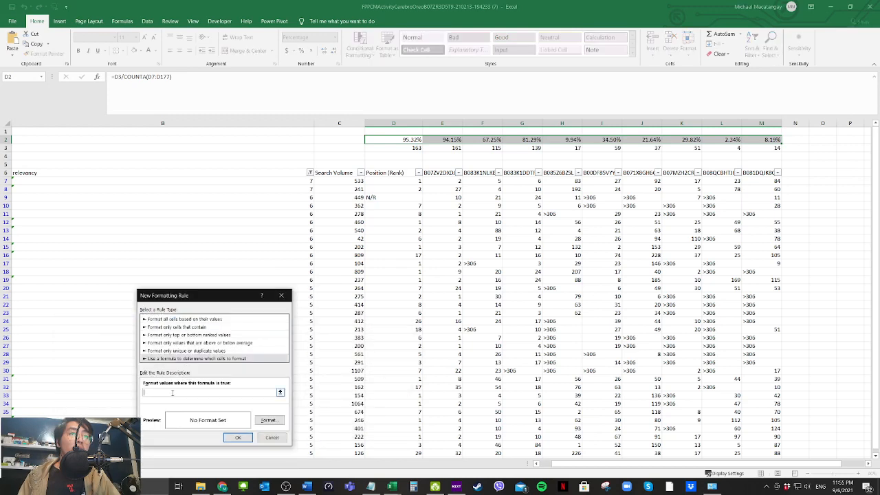
pyautogui.hotkey('ctrl', 'v')
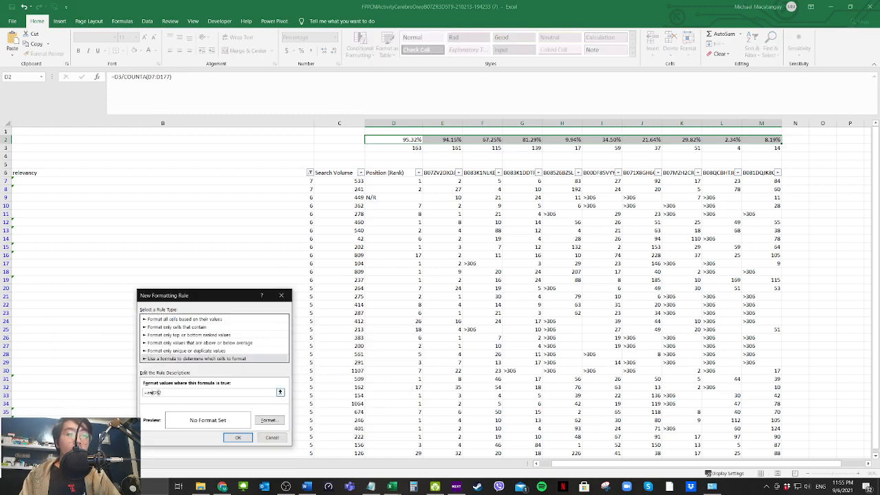
pyautogui.click(155, 393)
pyautogui.press('BackSpace')
pyautogui.press('BackSpace')
pyautogui.press('BackSpace')
pyautogui.press('BackSpace')
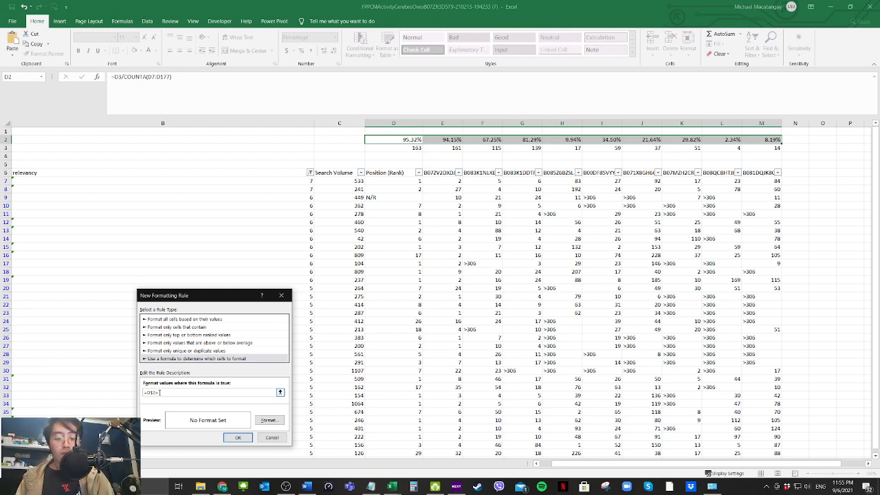
pyautogui.write('>70')
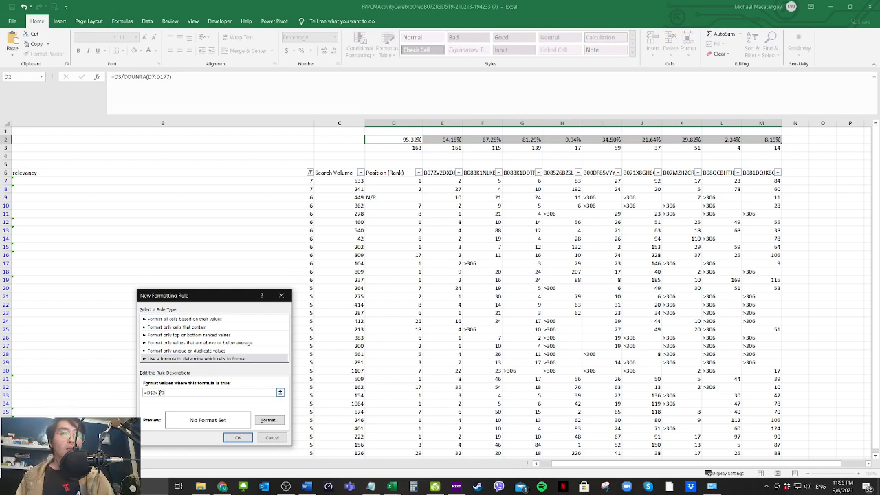
# Step: Give the above-0.7 rule a red fill, add it, and apply all the conditional formatting rules to D2:M2
pyautogui.click(268, 420)
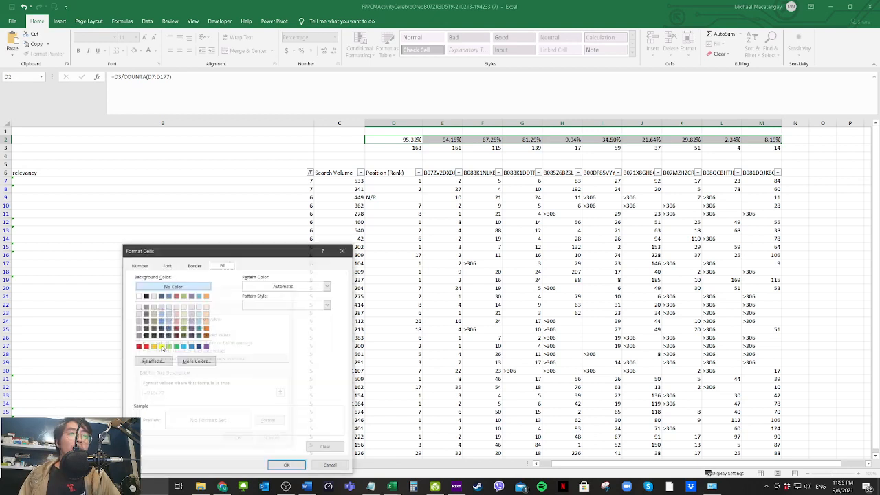
pyautogui.click(152, 347)
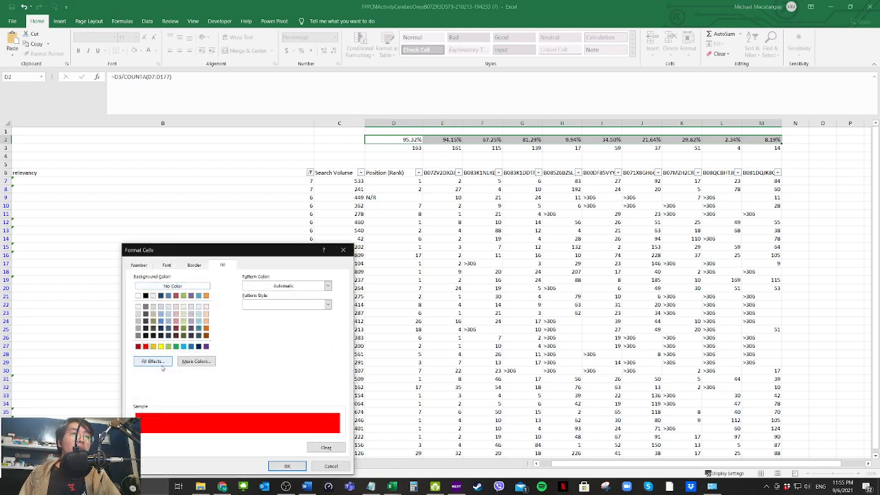
pyautogui.click(287, 467)
pyautogui.click(238, 437)
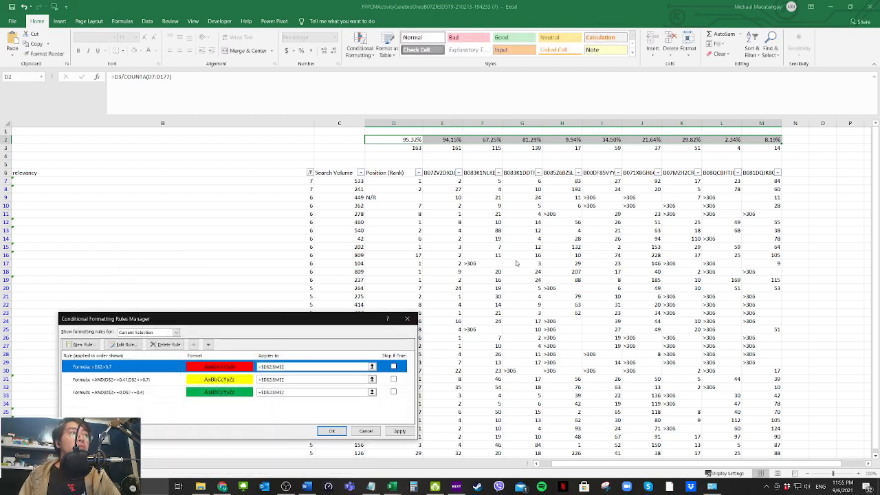
pyautogui.click(332, 431)
pyautogui.click(563, 247)
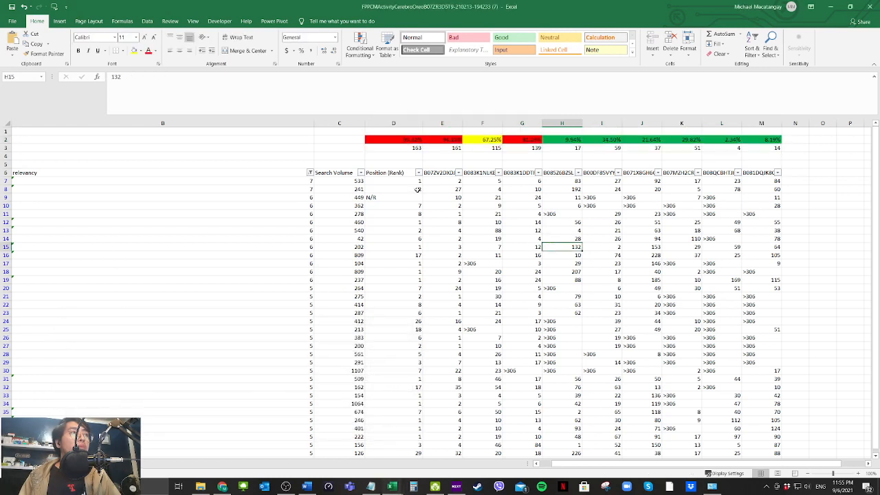
# Step: Review the color-coded percentages in D2:M2 across the competitor ASIN columns
pyautogui.click(399, 141)
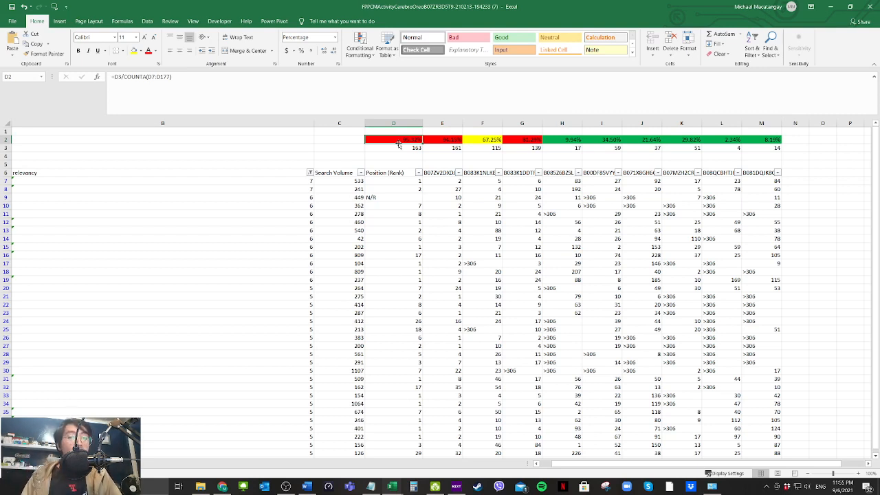
pyautogui.moveTo(398, 142); pyautogui.dragTo(424, 139)
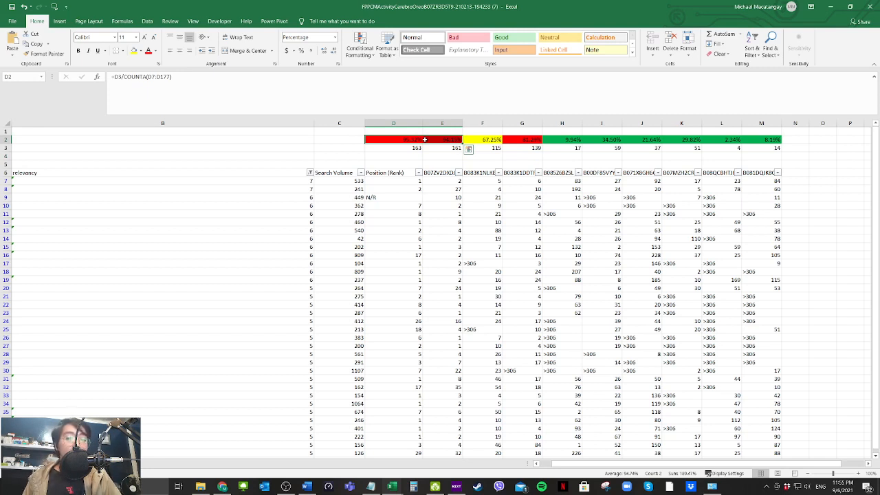
pyautogui.click(432, 156)
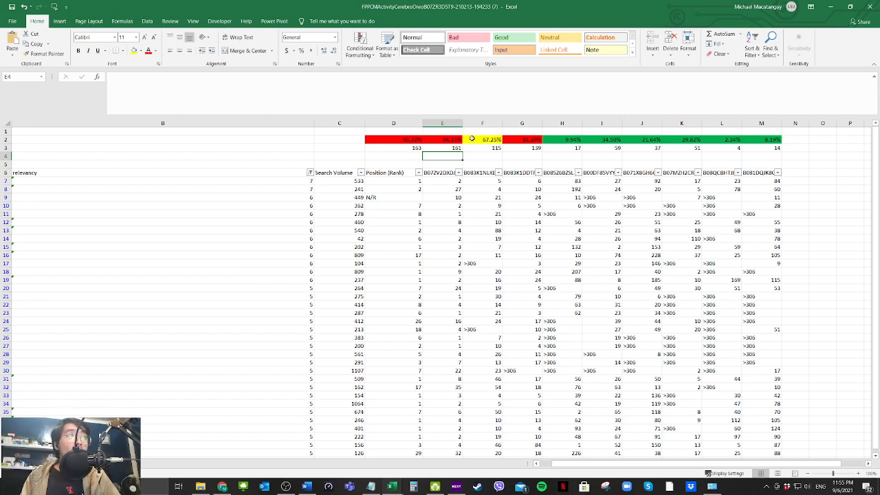
pyautogui.click(472, 139)
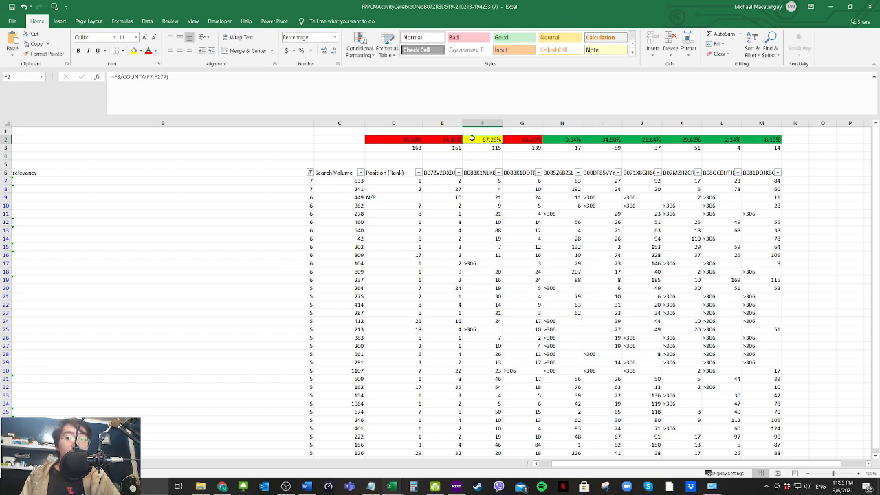
pyautogui.click(523, 139)
pyautogui.moveTo(563, 139); pyautogui.dragTo(750, 142)
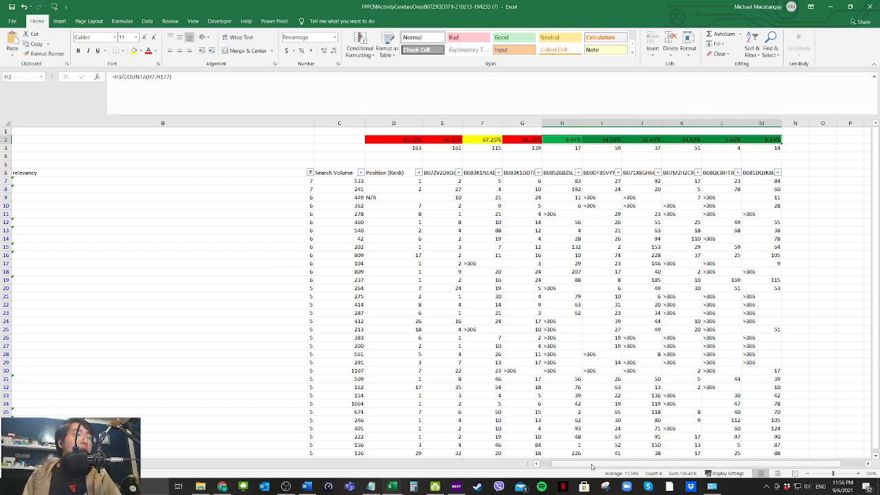
# Step: Filter the Search Volume column to show only values greater than 300
pyautogui.moveTo(591, 466); pyautogui.dragTo(591, 466)
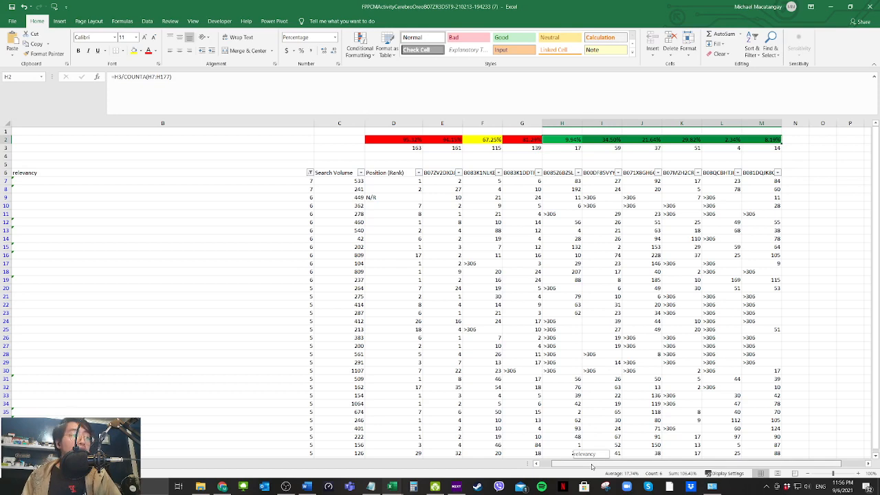
pyautogui.moveTo(591, 466); pyautogui.dragTo(571, 469)
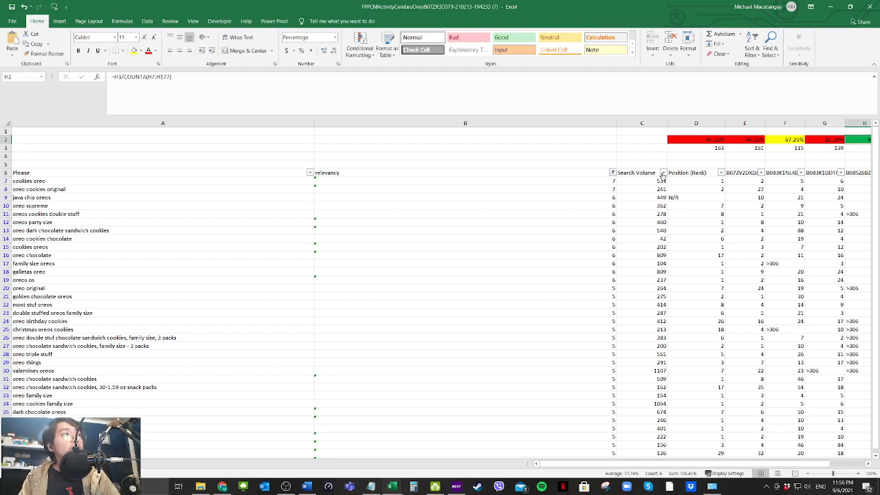
pyautogui.click(664, 173)
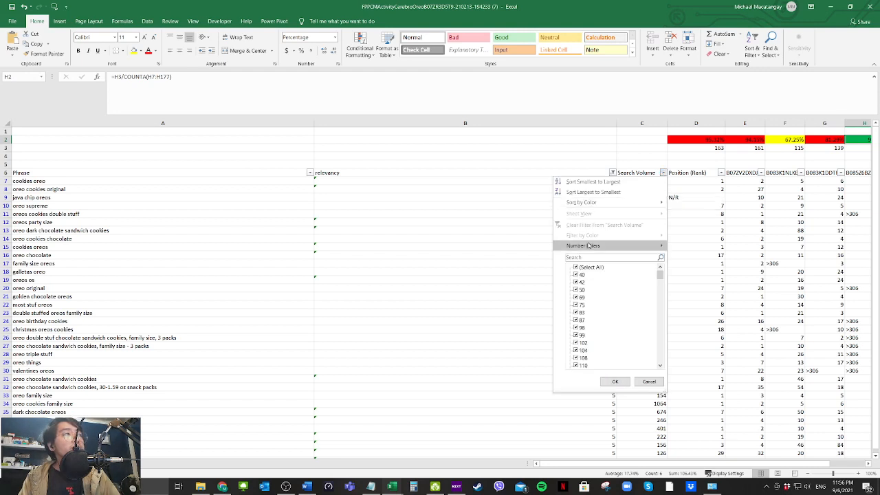
pyautogui.moveTo(589, 246)
pyautogui.click(696, 268)
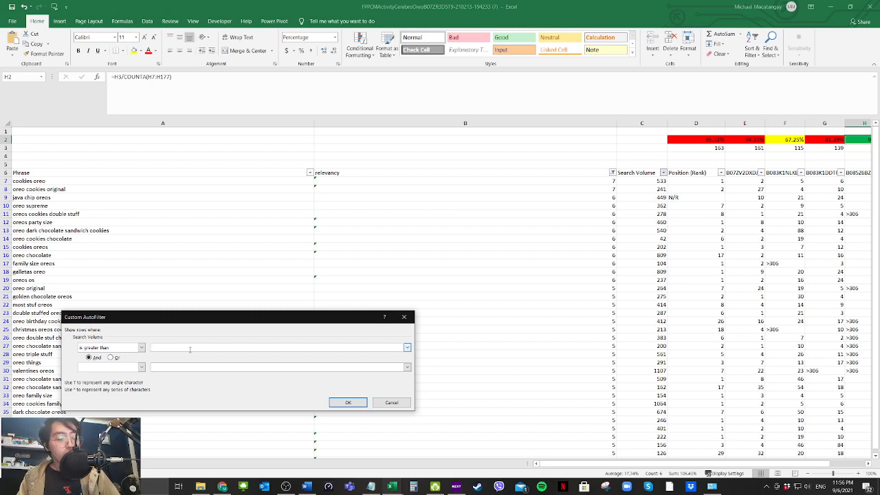
pyautogui.write('300')
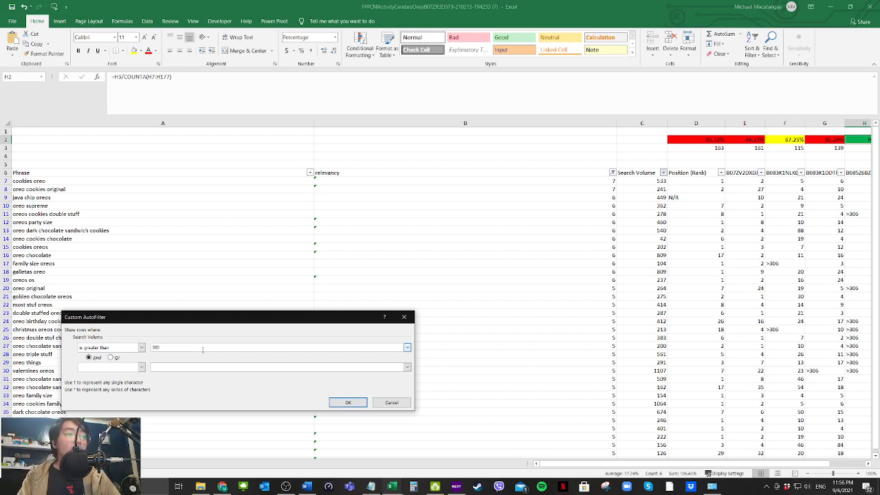
pyautogui.click(347, 404)
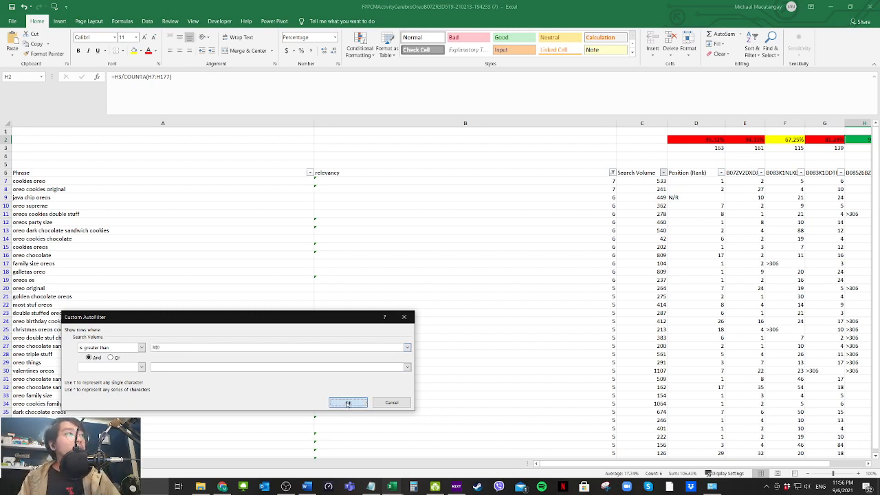
pyautogui.click(471, 260)
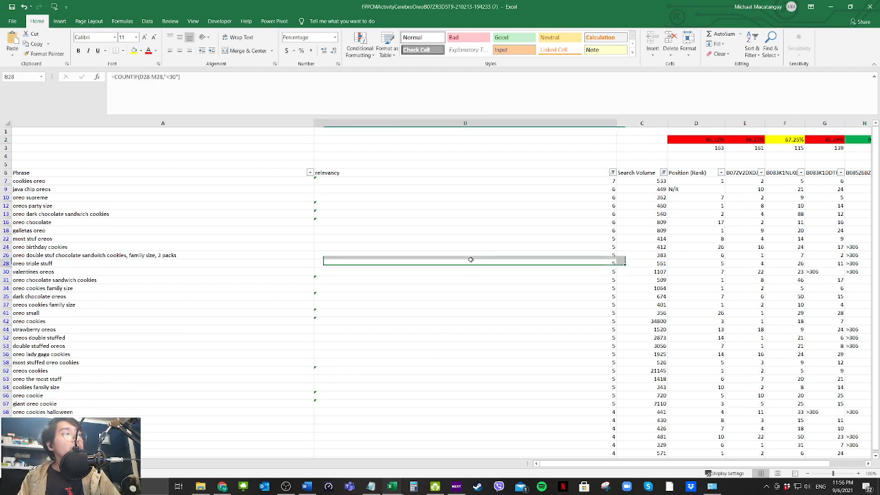
# Step: Review the filtered phrases together with their relevancy and search volume values
pyautogui.click(436, 213)
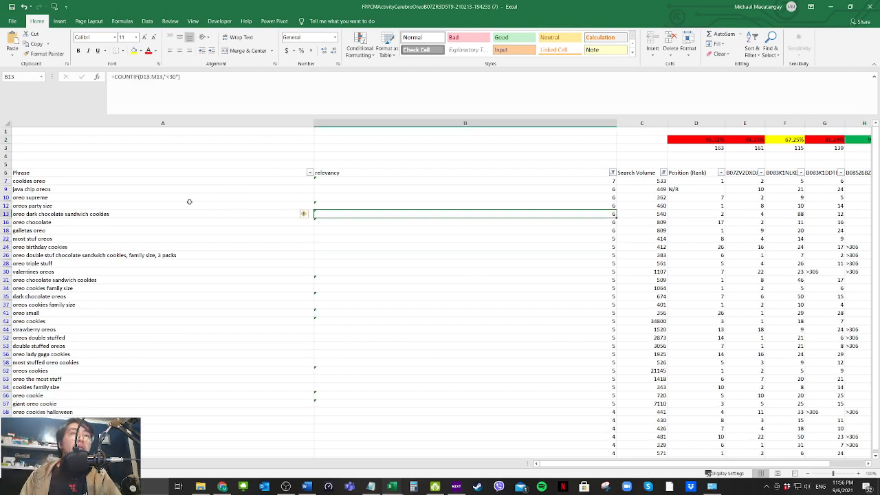
pyautogui.click(155, 214)
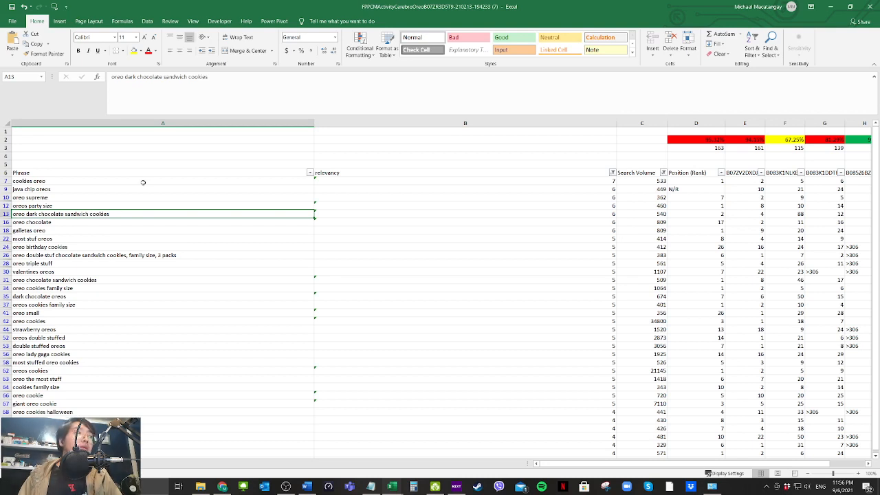
pyautogui.click(650, 214)
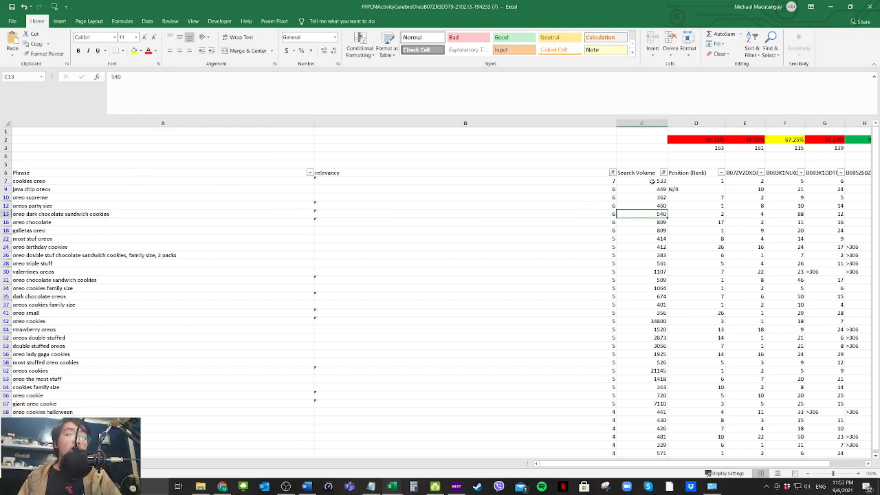
pyautogui.click(136, 239)
# Step: Copy the filtered phrases from "cookies oreo" down to "oreo cookies" into column A of a new sheet
pyautogui.click(108, 180)
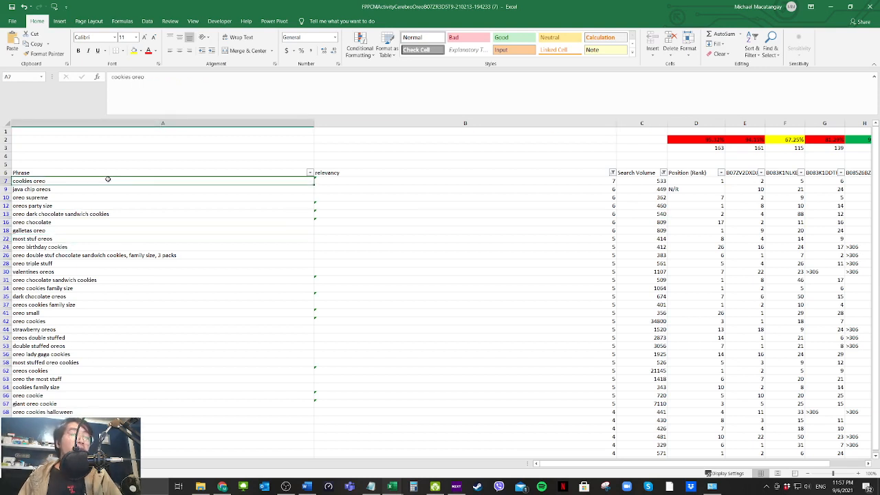
pyautogui.moveTo(108, 179); pyautogui.dragTo(132, 321)
pyautogui.hotkey('ctrl', 'c')
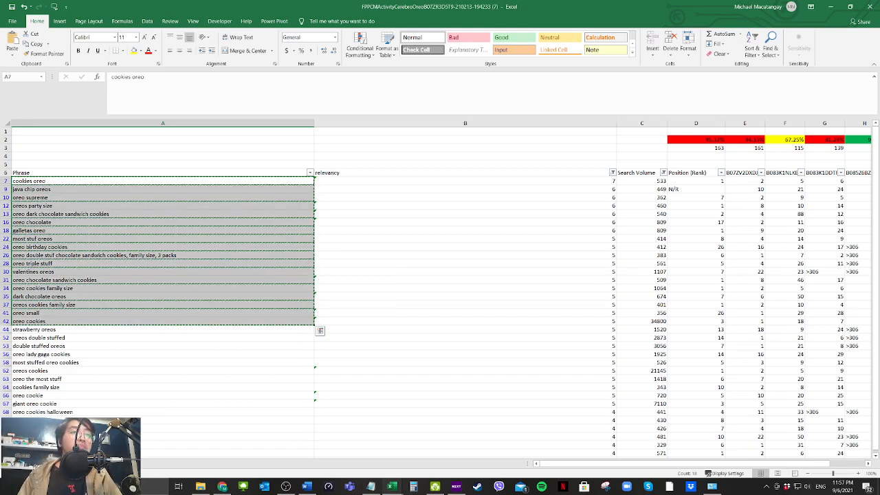
pyautogui.hotkey('shift', 'F11')
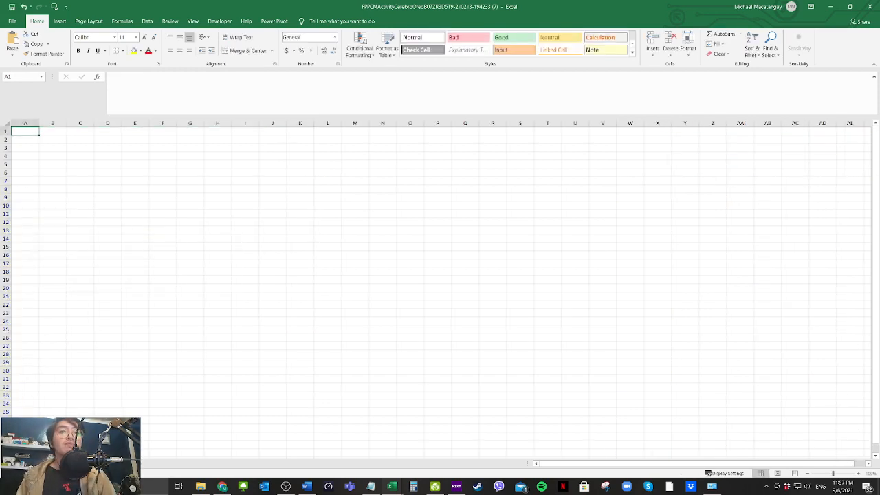
pyautogui.click(60, 196)
pyautogui.click(31, 125)
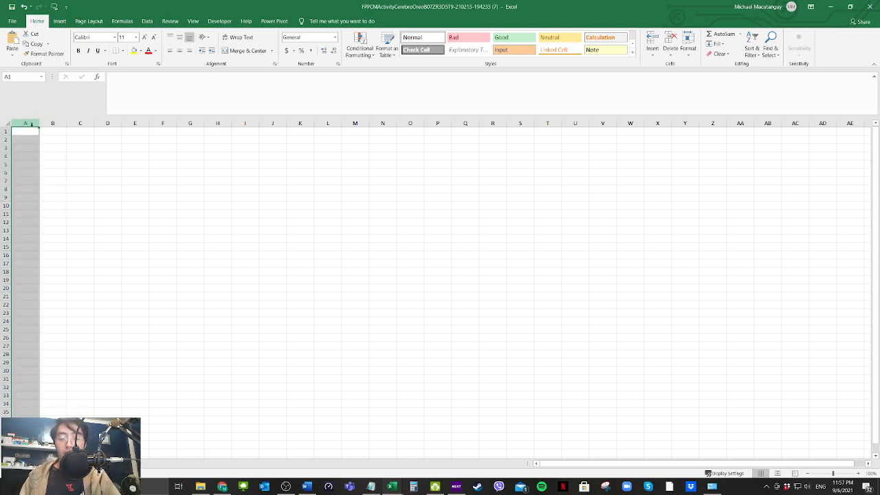
pyautogui.hotkey('ctrl', 'v')
pyautogui.hotkey('alt', 'Tab')
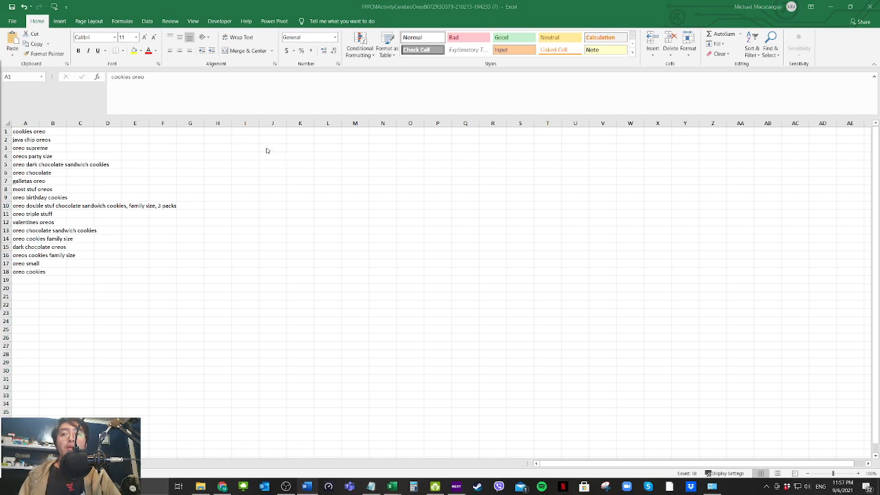
pyautogui.hotkey('alt', 'Tab')
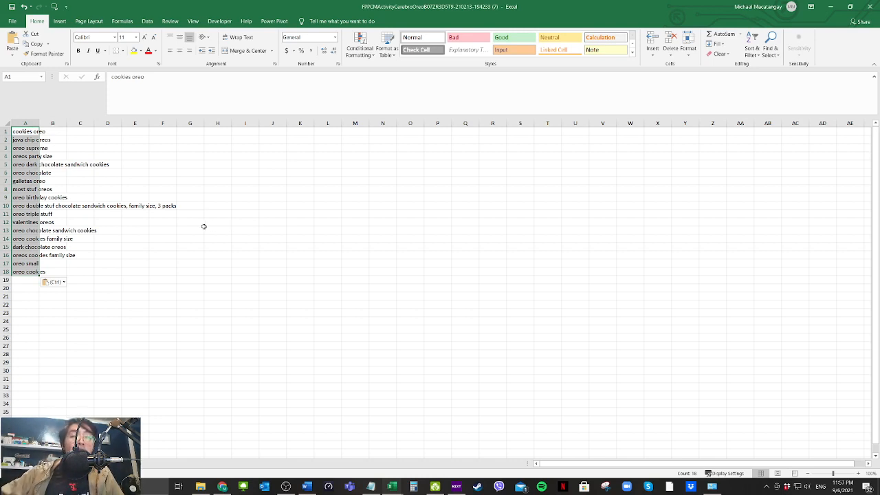
# Step: Autofit column A of the new sheet to the width of the copied phrases
pyautogui.click(180, 211)
pyautogui.doubleClick(39, 124)
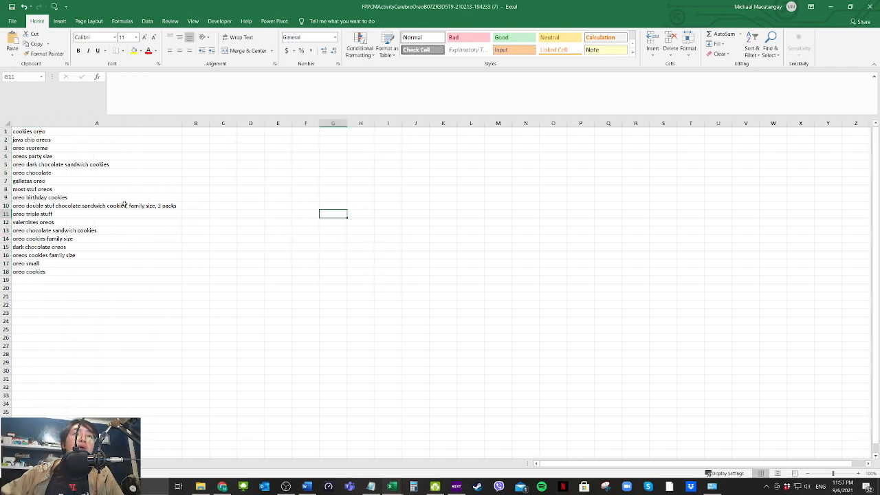
pyautogui.click(126, 207)
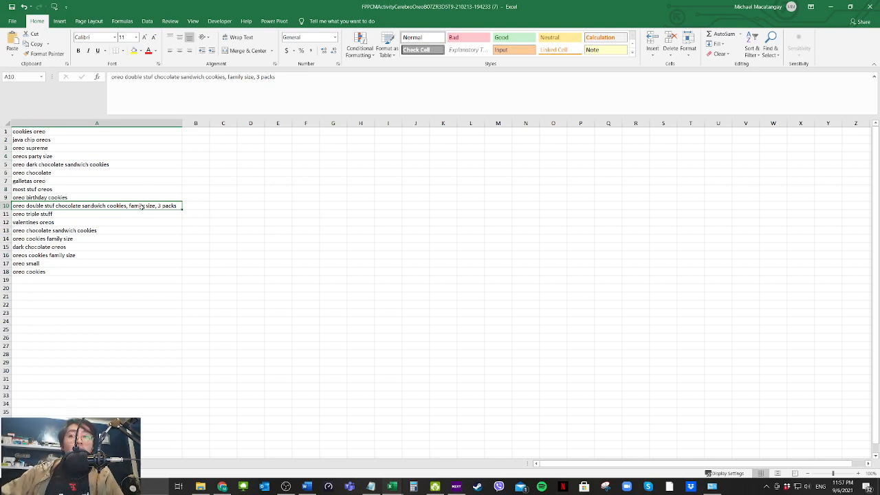
pyautogui.click(149, 172)
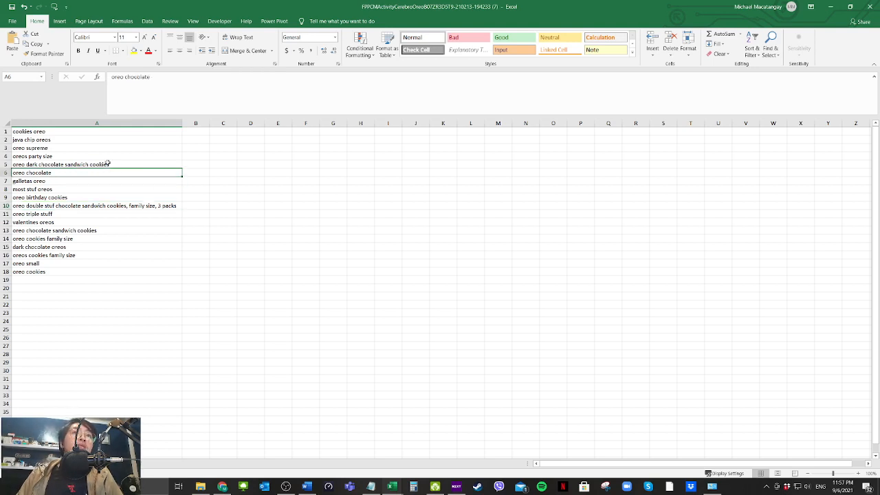
# Step: Delete the row containing the phrase "java chip oreos"
pyautogui.click(72, 138)
pyautogui.click(6, 140)
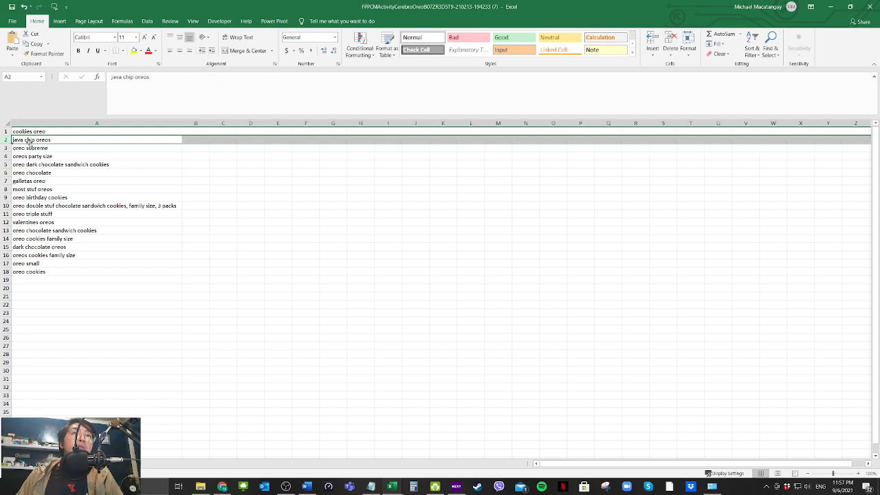
pyautogui.rightClick(51, 143)
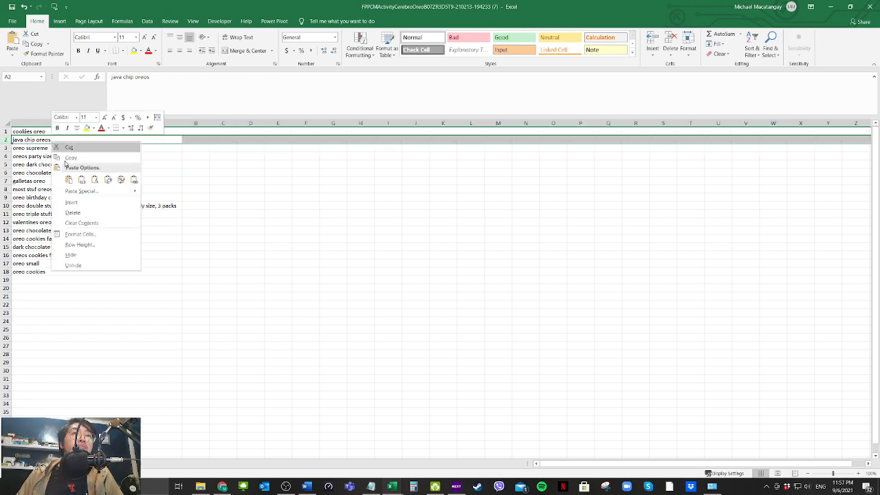
pyautogui.click(80, 209)
pyautogui.click(82, 165)
pyautogui.click(82, 205)
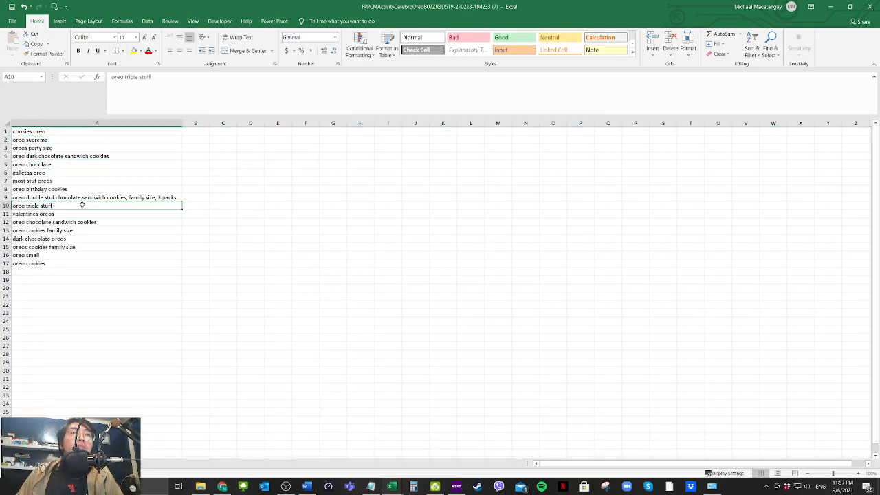
# Step: Delete the row containing the phrase "dark chocolate oreos"
pyautogui.click(70, 240)
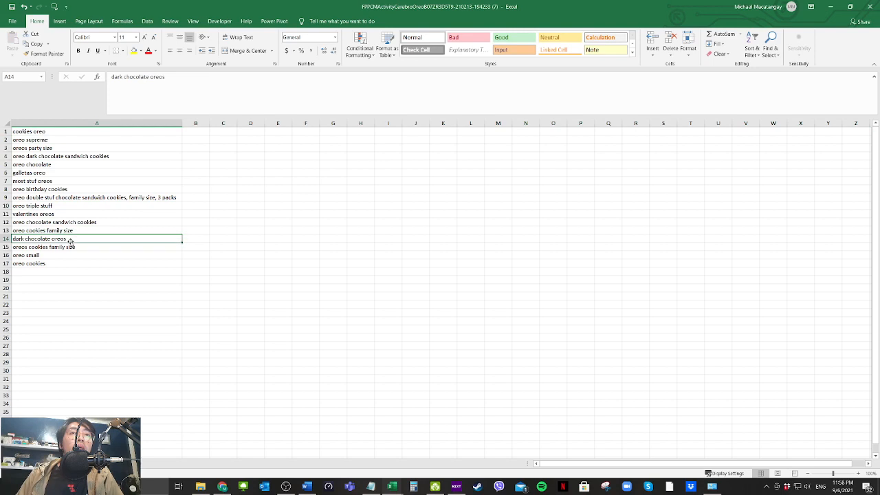
pyautogui.click(5, 239)
pyautogui.rightClick(31, 239)
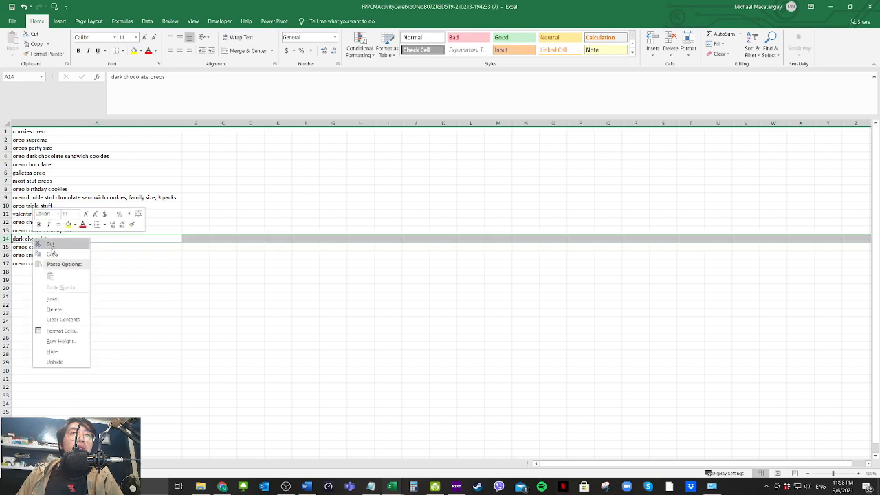
pyautogui.click(65, 308)
pyautogui.click(103, 239)
# Step: Delete the row containing the phrase "valentines oreos"
pyautogui.click(76, 222)
pyautogui.moveTo(6, 210); pyautogui.dragTo(5, 209)
pyautogui.click(5, 214)
pyautogui.rightClick(42, 215)
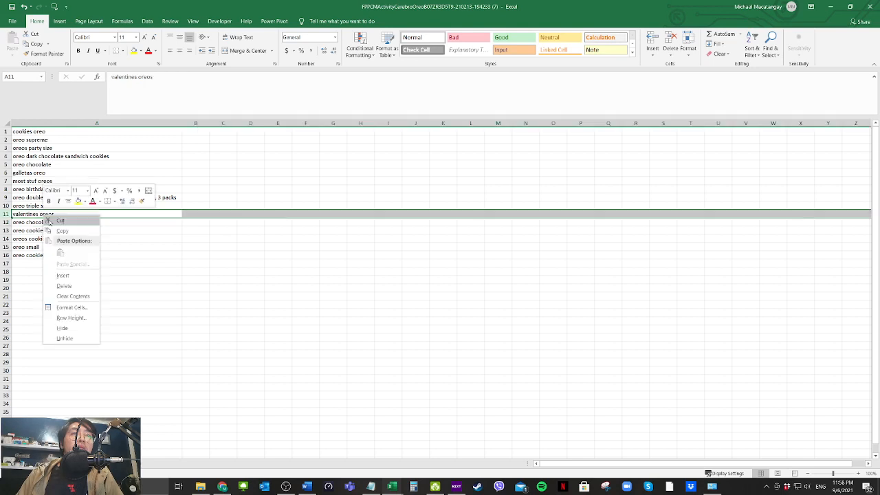
pyautogui.click(75, 286)
pyautogui.click(99, 238)
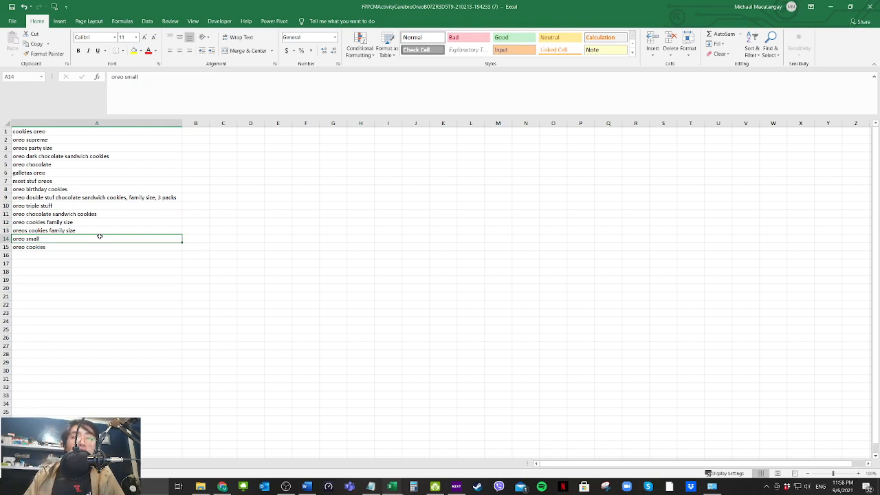
# Step: Review the remaining phrases in column A for their suitability as campaign keywords
pyautogui.press('Up')
pyautogui.press('Up')
pyautogui.press('Up')
pyautogui.press('Up')
pyautogui.press('Up')
pyautogui.press('Up')
pyautogui.press('Up')
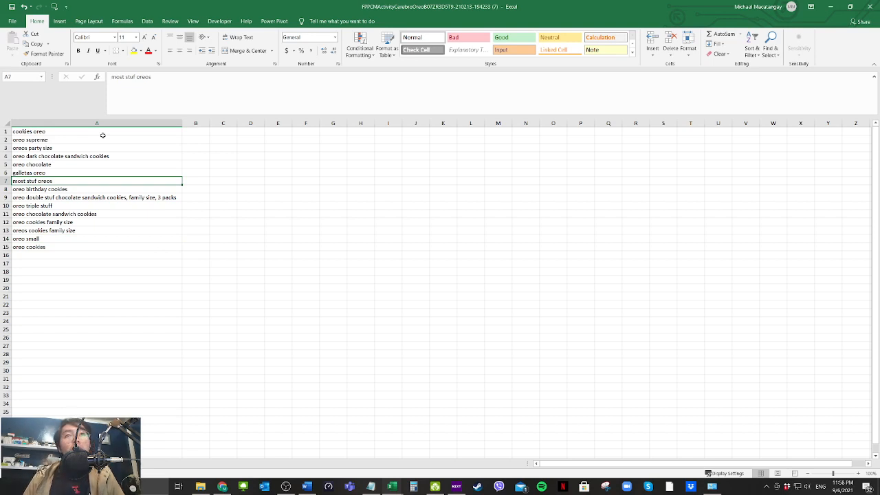
pyautogui.click(119, 247)
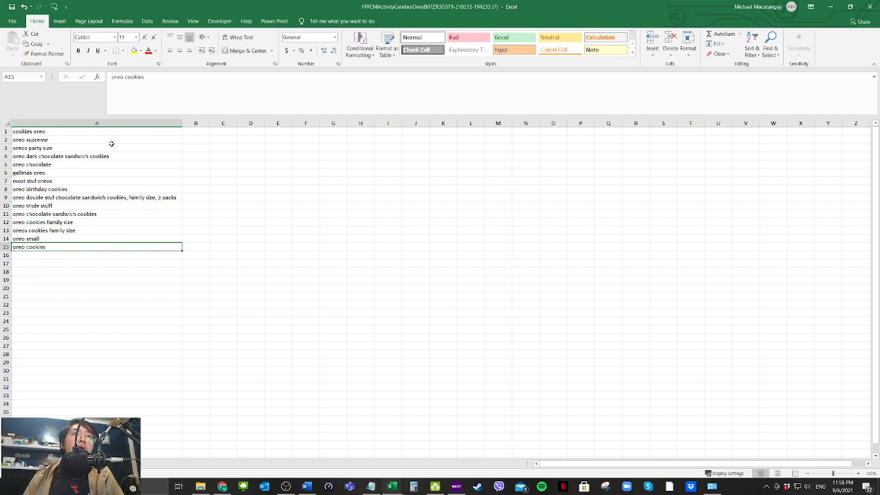
pyautogui.click(140, 167)
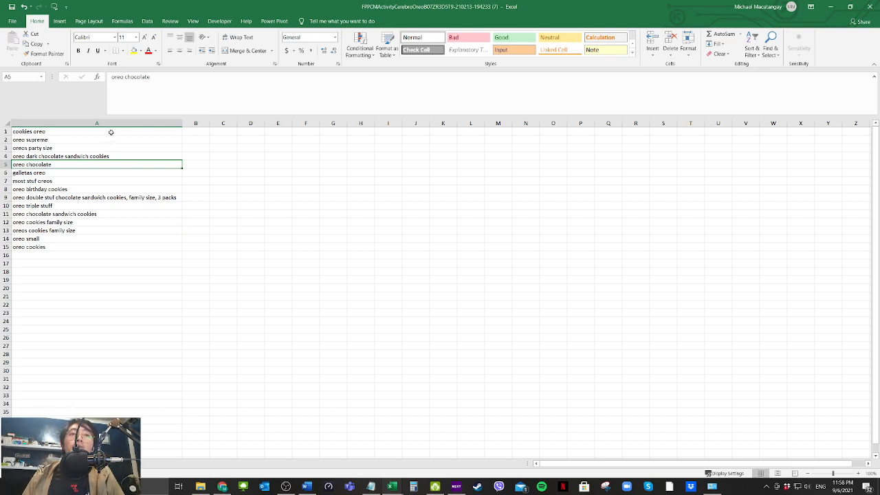
pyautogui.click(228, 279)
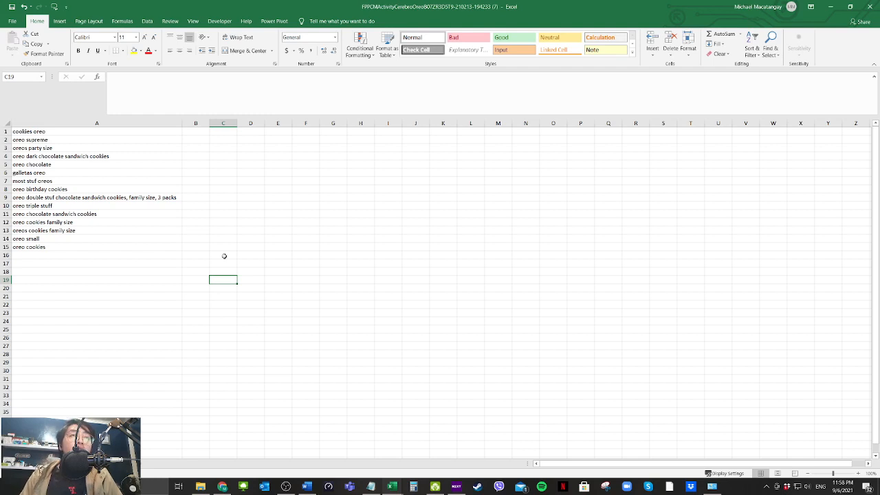
pyautogui.click(167, 230)
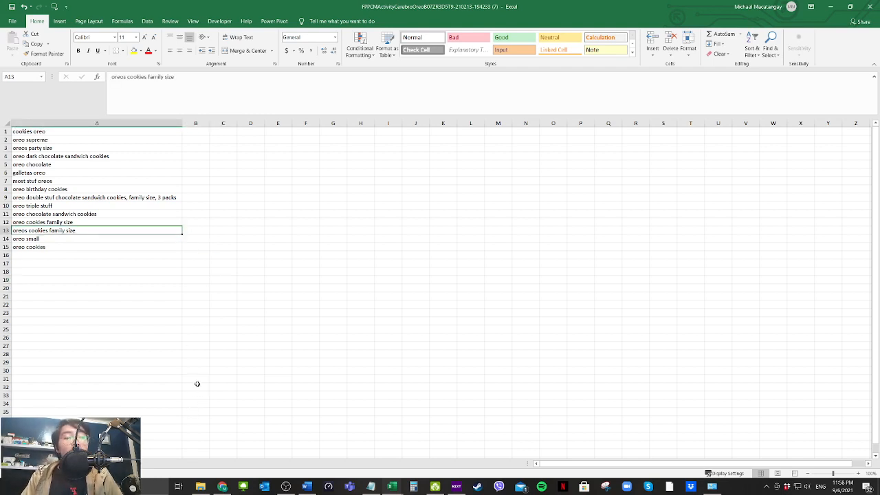
# Step: Switch to the AmazonAdvertisingBulksheetSellerTemplate workbook and look over the column headers of the Sponsored Products Campaigns sheet
pyautogui.moveTo(392, 486)
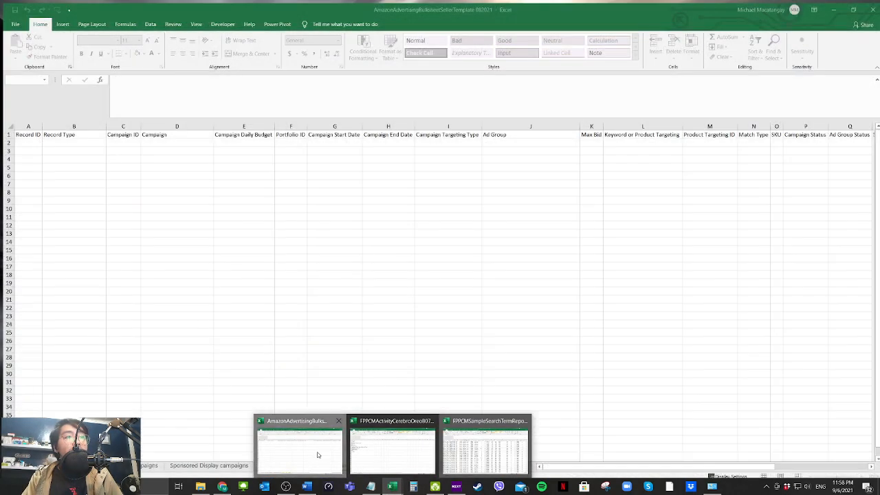
pyautogui.click(299, 448)
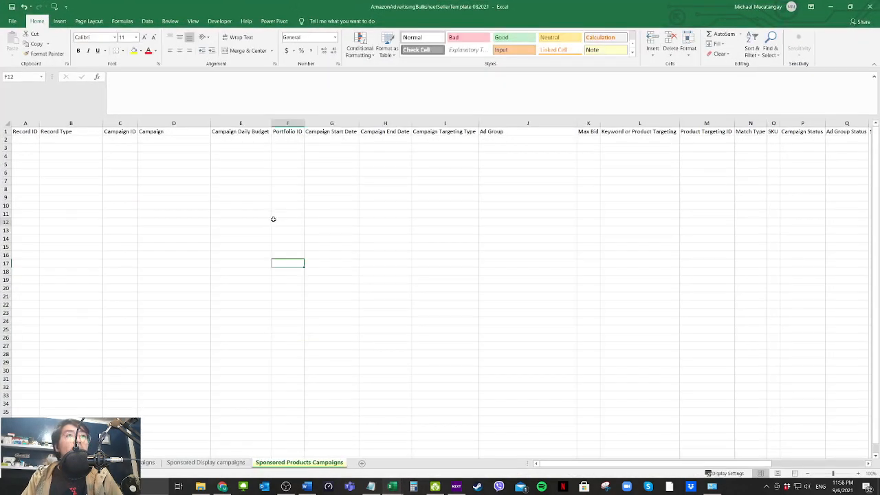
pyautogui.click(273, 219)
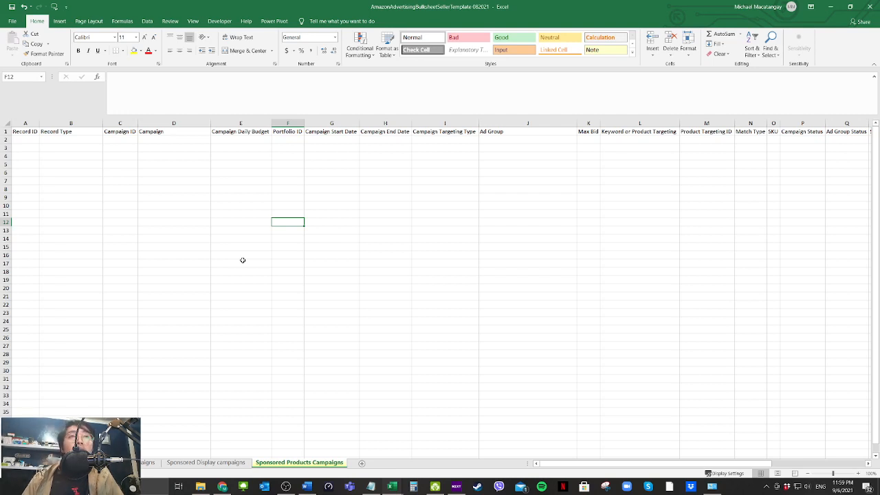
pyautogui.click(169, 175)
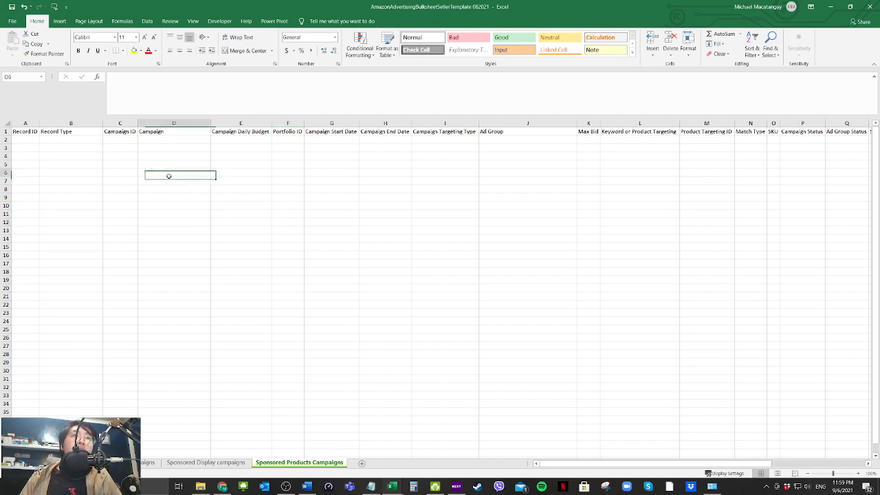
pyautogui.click(73, 146)
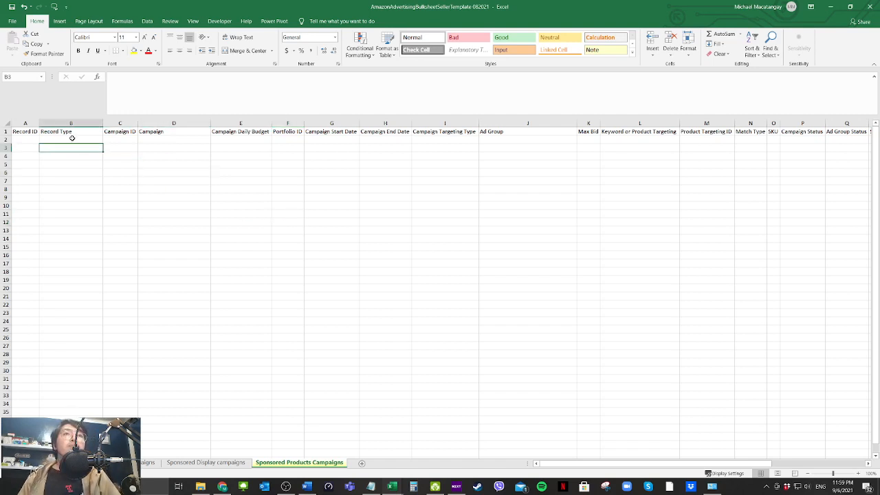
pyautogui.click(72, 138)
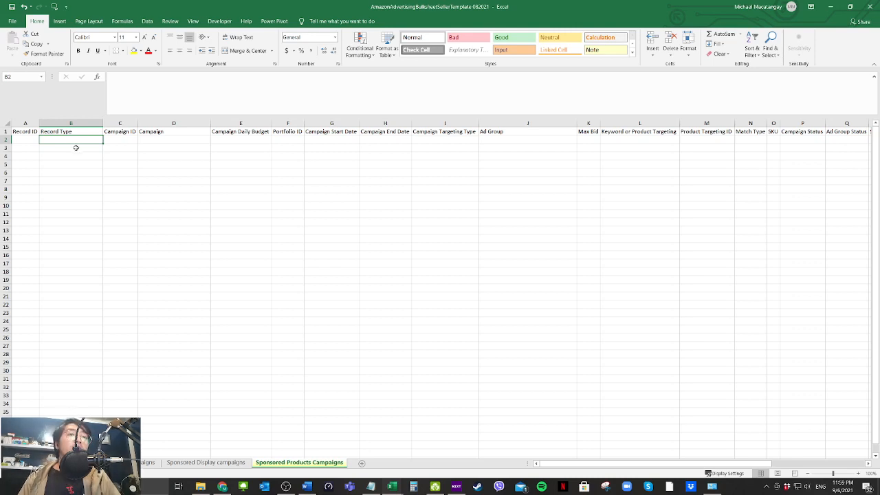
# Step: Return to the Cerebro keyword workbook and check the phrase list in A1:A15
pyautogui.click(392, 487)
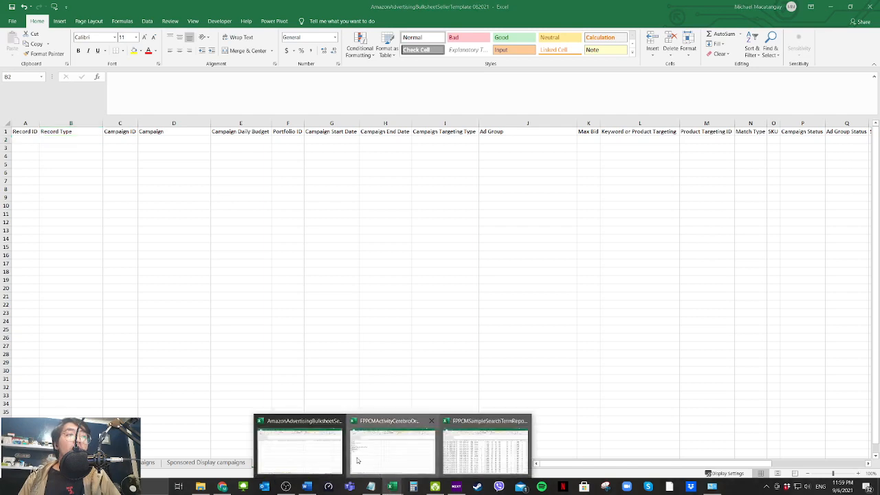
pyautogui.click(405, 454)
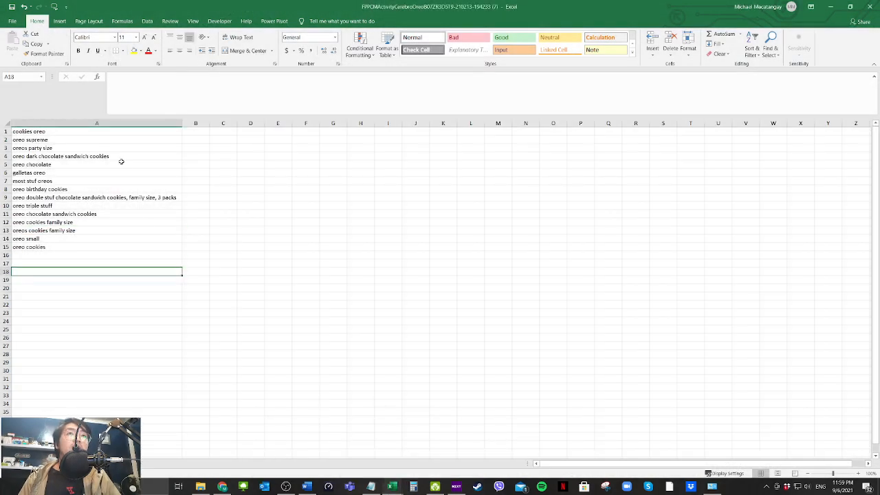
pyautogui.moveTo(119, 132); pyautogui.dragTo(125, 237)
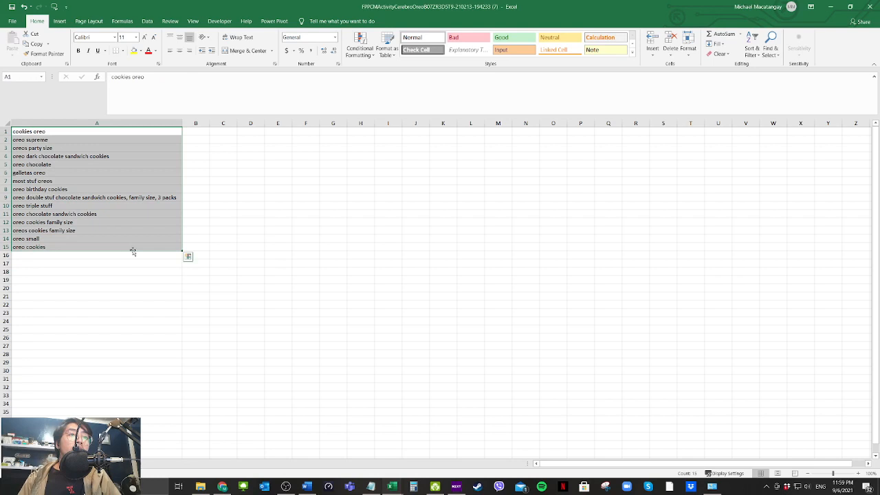
pyautogui.click(287, 282)
# Step: Switch back to the advertising bulksheet template and enter Campaign as the Record Type in B2 of the Sponsored Products Campaigns sheet
pyautogui.moveTo(391, 486)
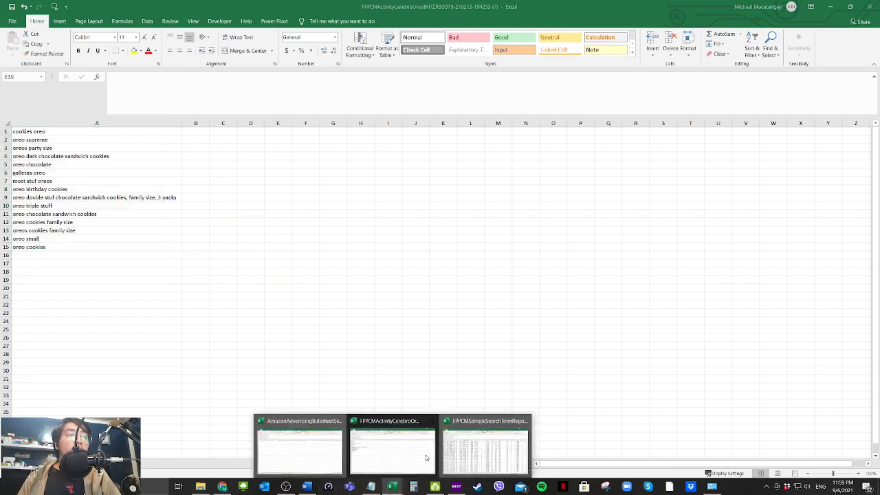
pyautogui.click(304, 454)
pyautogui.click(164, 244)
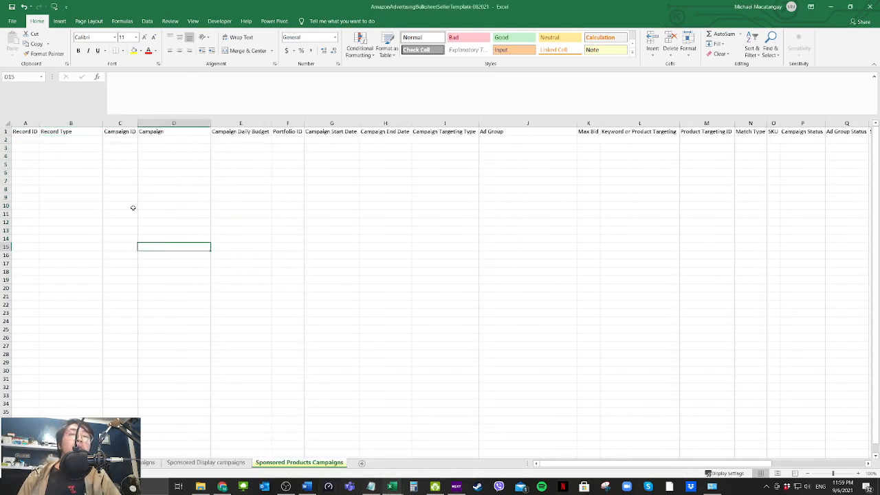
pyautogui.click(113, 179)
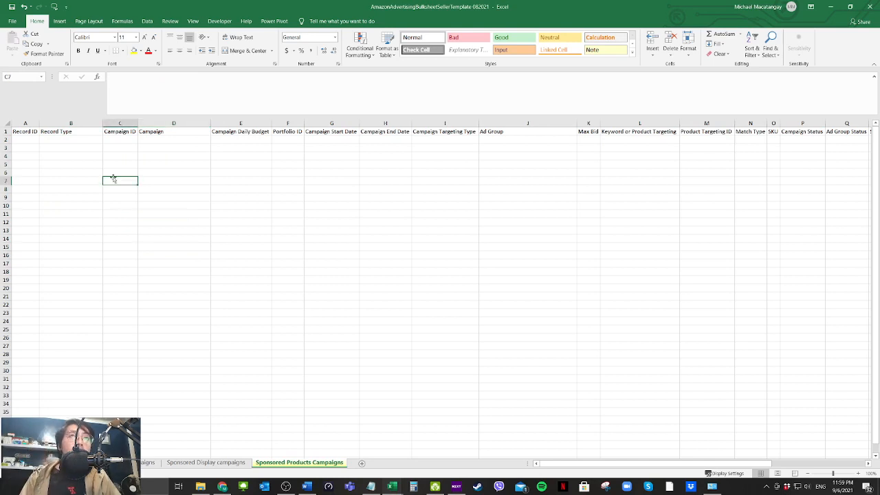
pyautogui.click(87, 145)
pyautogui.click(83, 139)
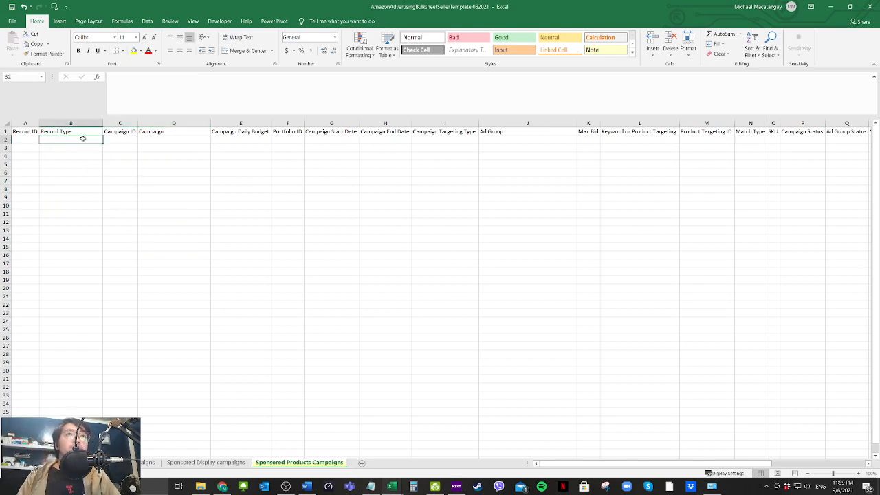
pyautogui.write('Campaign')
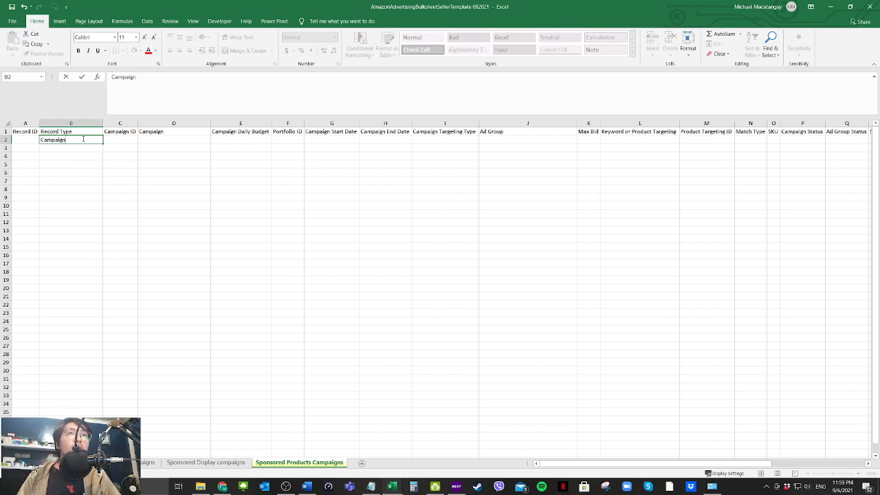
# Step: Confirm the Campaign record type in B2 and enter Ad Group as the Record Type in B3
pyautogui.click(130, 213)
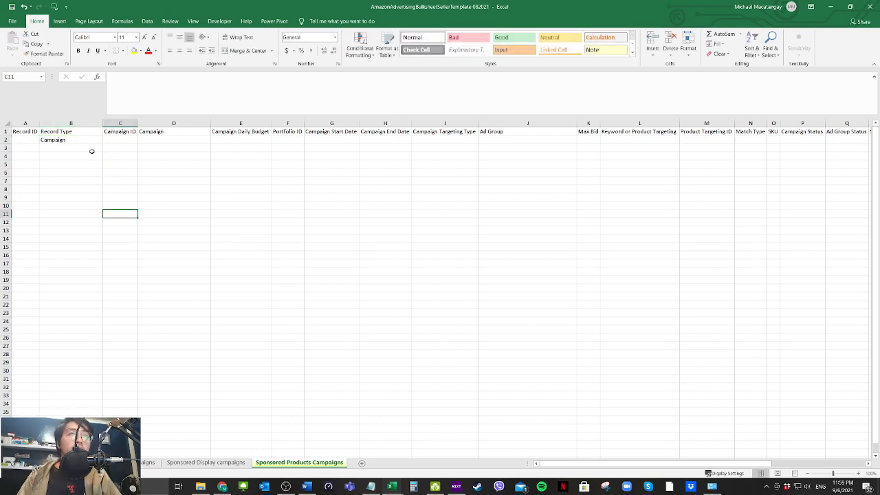
pyautogui.click(92, 151)
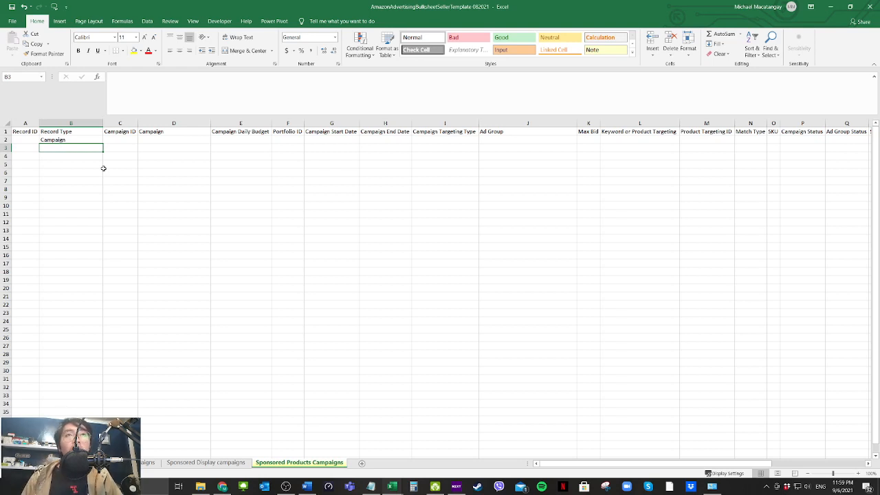
pyautogui.click(106, 178)
pyautogui.click(87, 149)
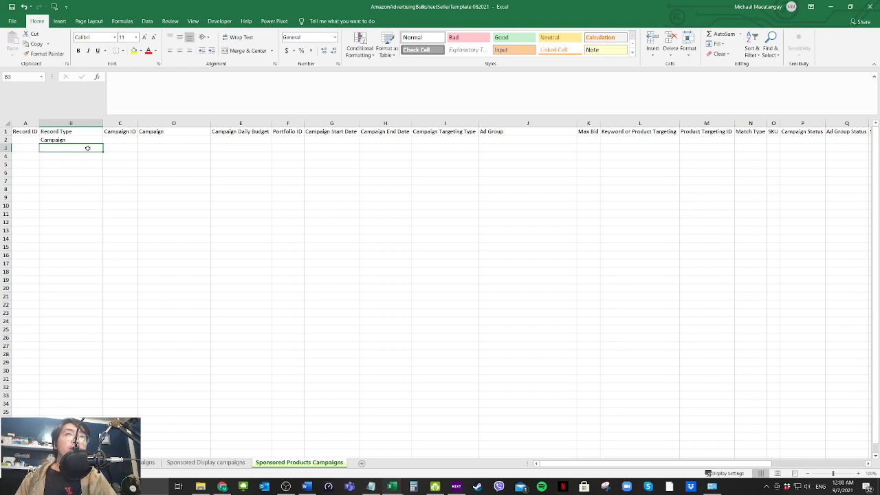
pyautogui.press('Down')
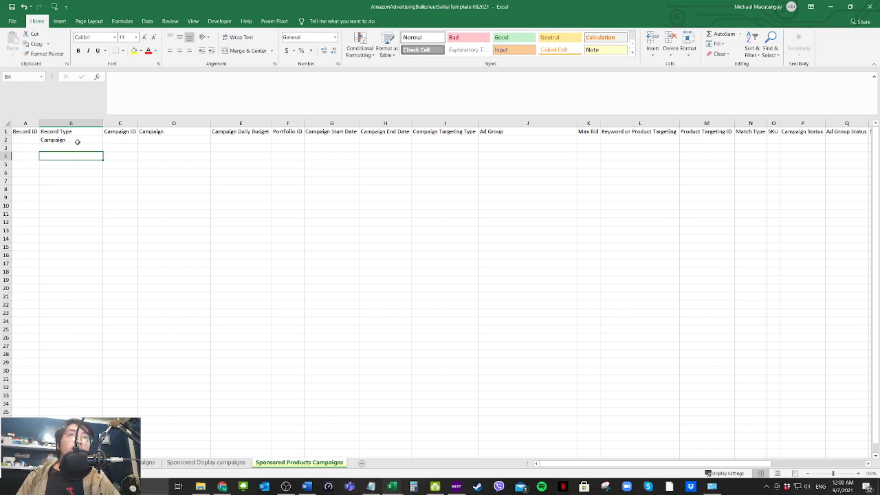
pyautogui.click(82, 149)
pyautogui.write('A')
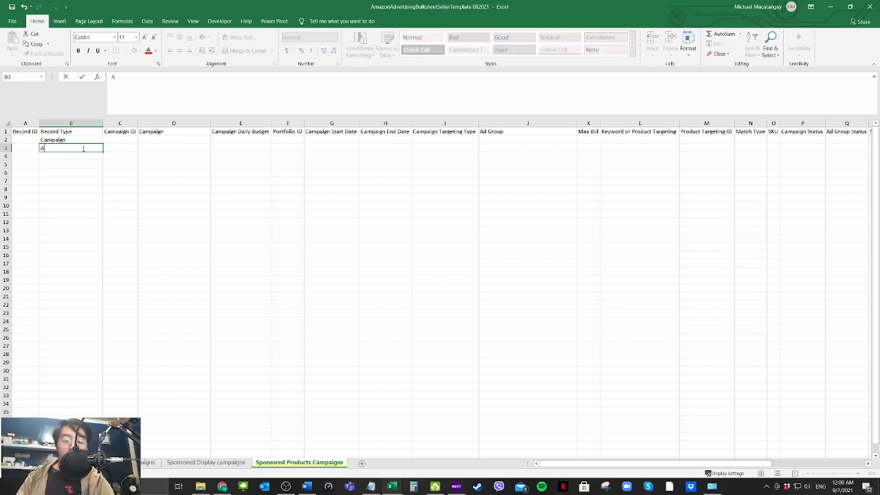
pyautogui.write('D Grou')
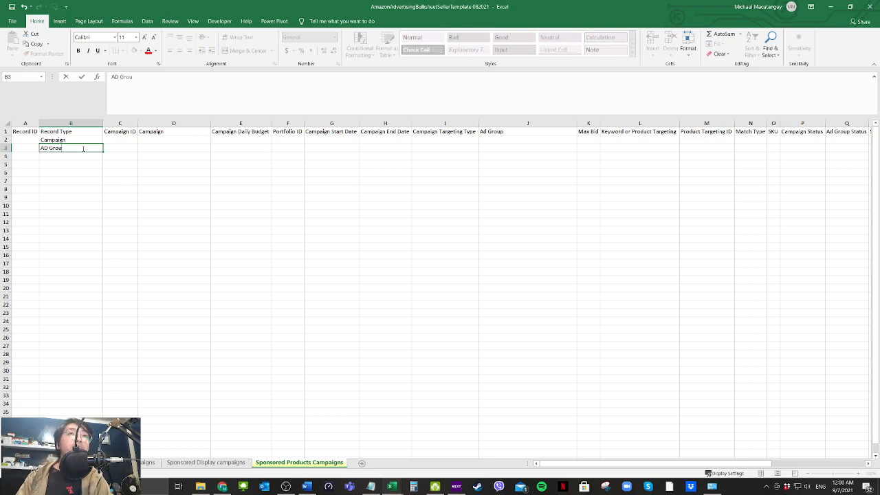
pyautogui.press('BackSpace')
pyautogui.press('BackSpace')
pyautogui.press('BackSpace')
pyautogui.press('BackSpace')
pyautogui.press('BackSpace')
pyautogui.press('BackSpace')
pyautogui.write('d Group')
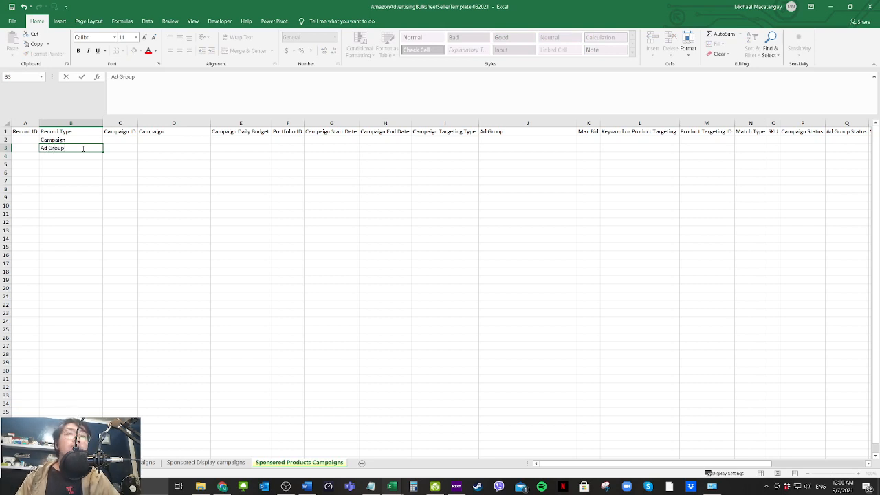
pyautogui.press('Return')
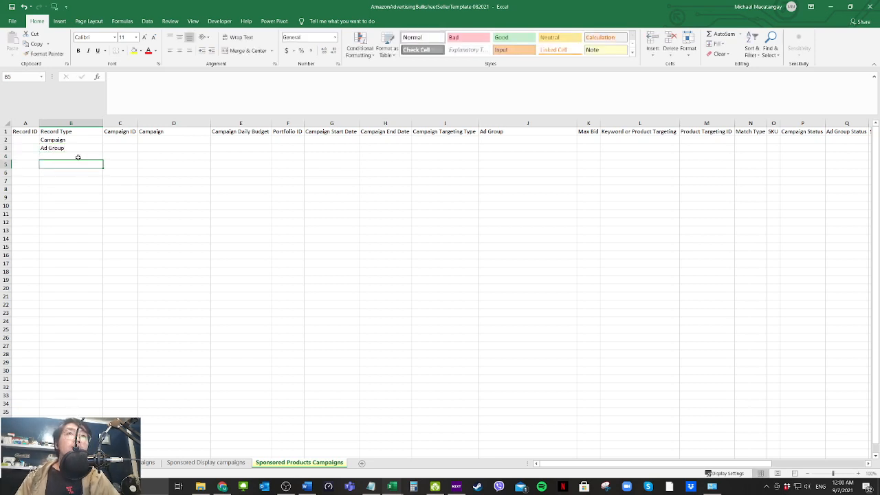
# Step: Enter Ad as the Record Type in B4, removing the auto-completed word Group
pyautogui.write('Ad Group')
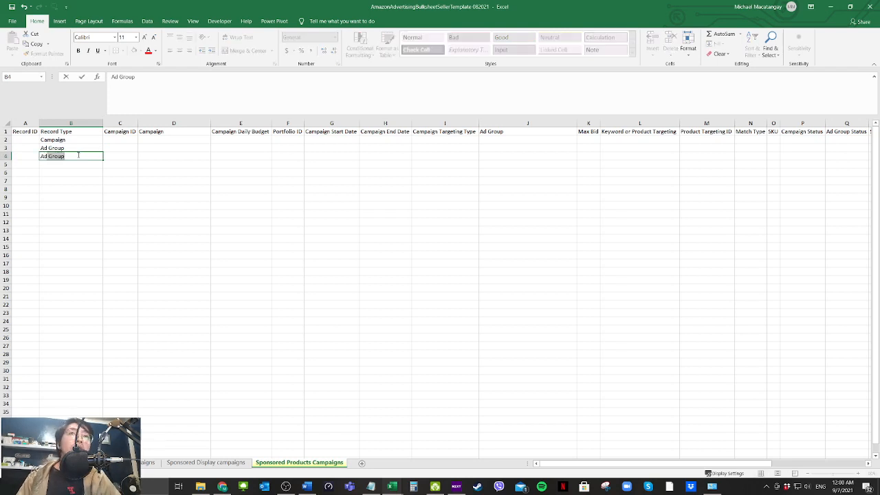
pyautogui.press('Return')
pyautogui.press('Up')
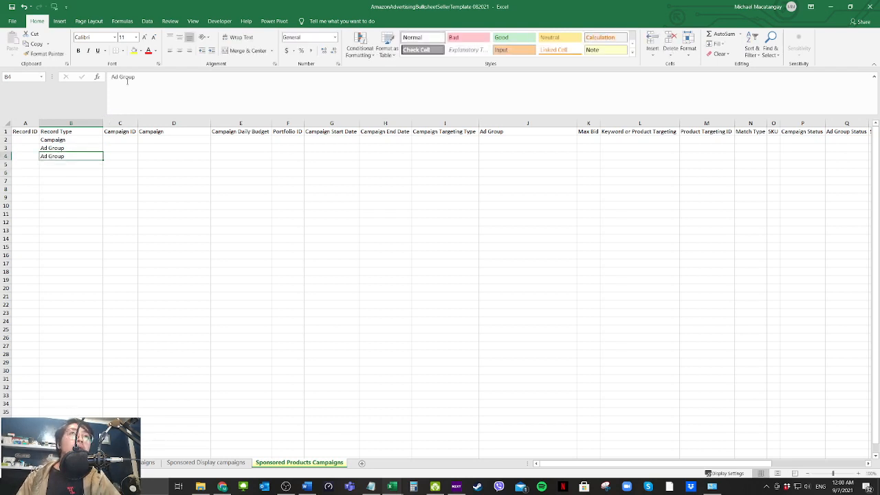
pyautogui.doubleClick(127, 77)
pyautogui.press('Delete')
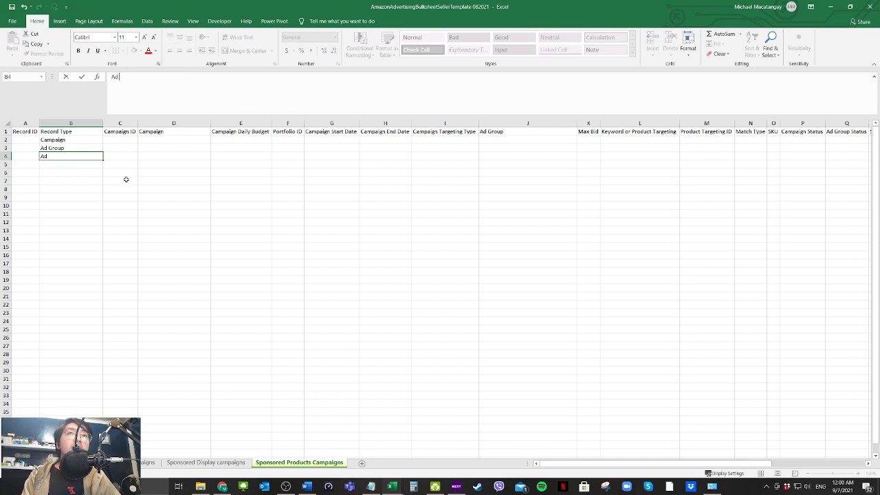
pyautogui.click(126, 180)
# Step: Enter Keyword as the Record Type in B5
pyautogui.click(72, 166)
pyautogui.write('Keyowrd')
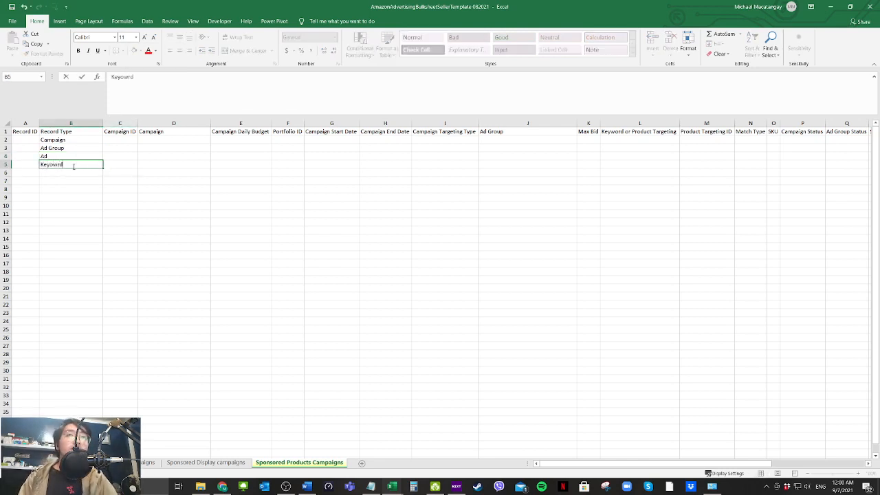
pyautogui.press('BackSpace')
pyautogui.press('BackSpace')
pyautogui.press('BackSpace')
pyautogui.press('BackSpace')
pyautogui.write('word')
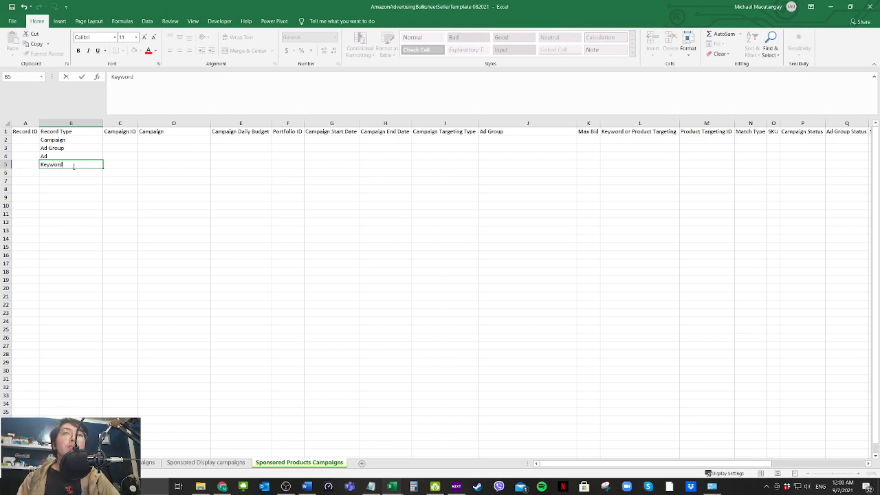
pyautogui.press('Return')
pyautogui.press('Return')
# Step: Copy the Keyword record type from B5 down through B10
pyautogui.click(71, 165)
pyautogui.hotkey('ctrl', 'c')
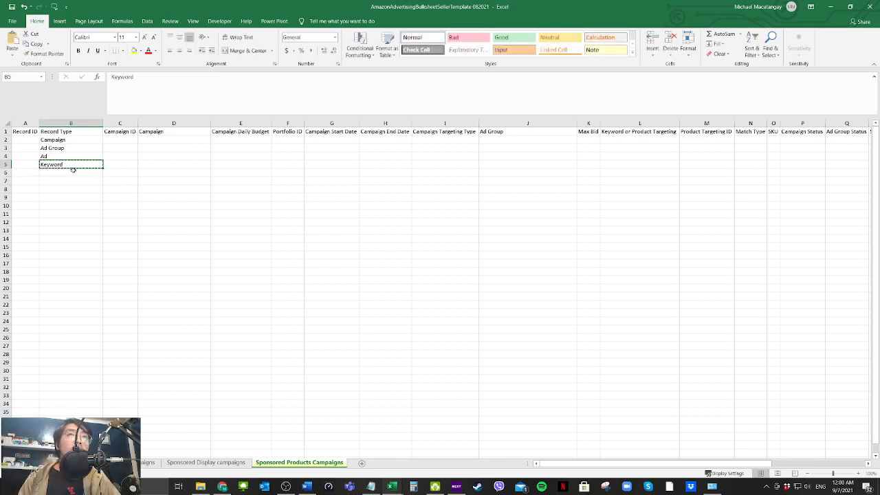
pyautogui.click(72, 172)
pyautogui.hotkey('ctrl', 'v')
pyautogui.moveTo(71, 165); pyautogui.dragTo(99, 214)
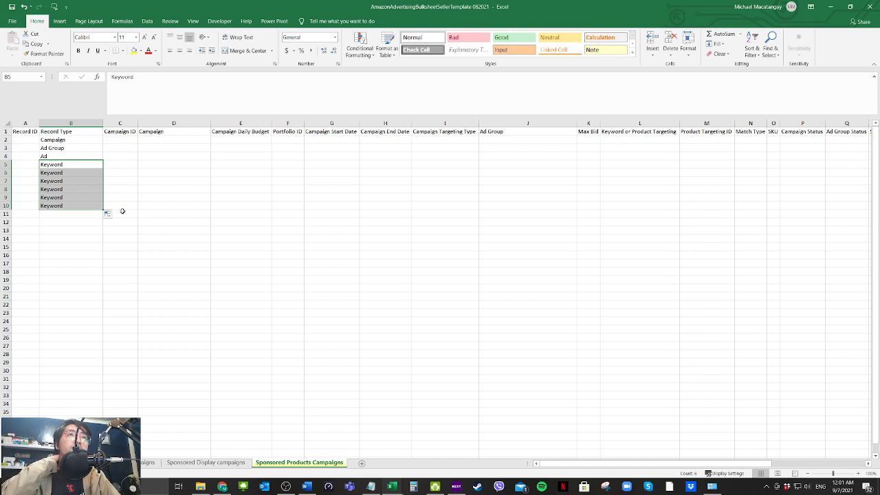
pyautogui.click(214, 180)
pyautogui.click(174, 143)
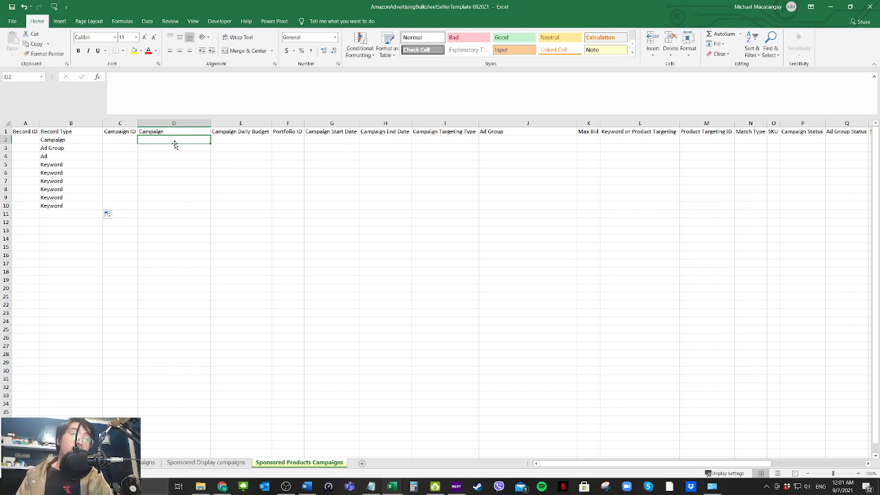
pyautogui.write('Campaign')
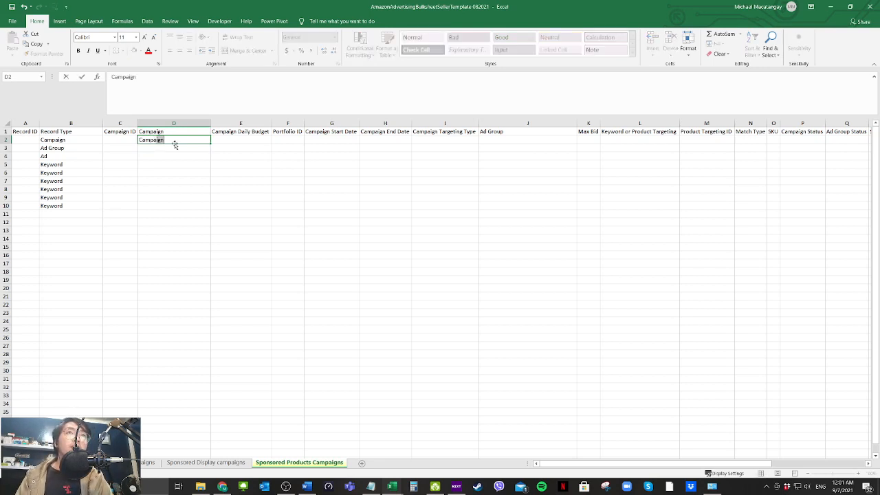
pyautogui.press('BackSpace')
pyautogui.press('BackSpace')
pyautogui.press('BackSpace')
pyautogui.press('BackSpace')
pyautogui.press('BackSpace')
pyautogui.press('BackSpace')
pyautogui.press('BackSpace')
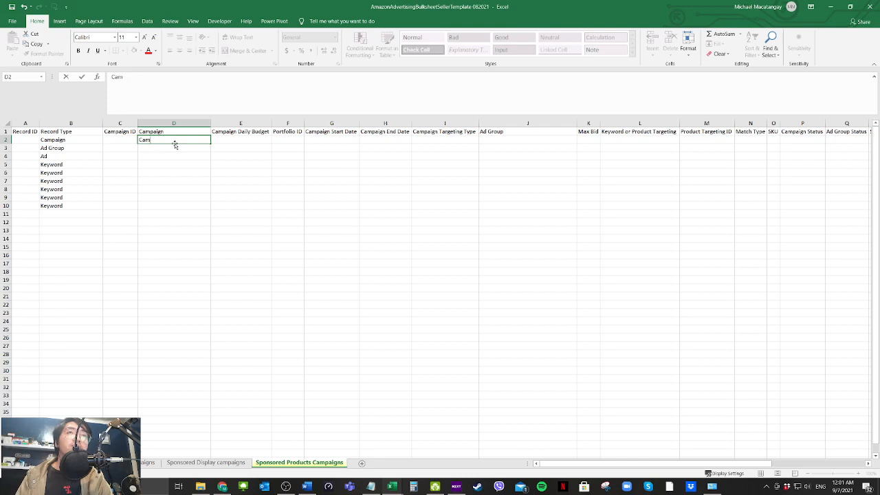
pyautogui.press('BackSpace')
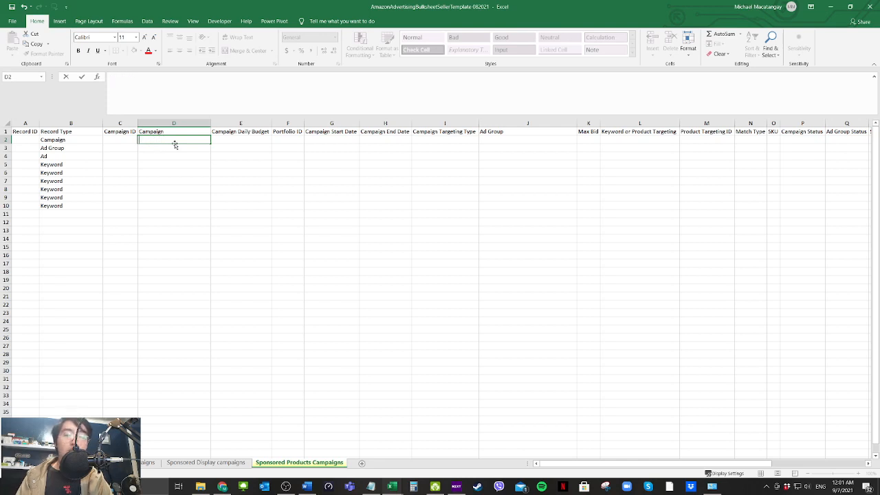
# Step: Enter SP Manual KW Exact as the campaign name in D2
pyautogui.write('SP')
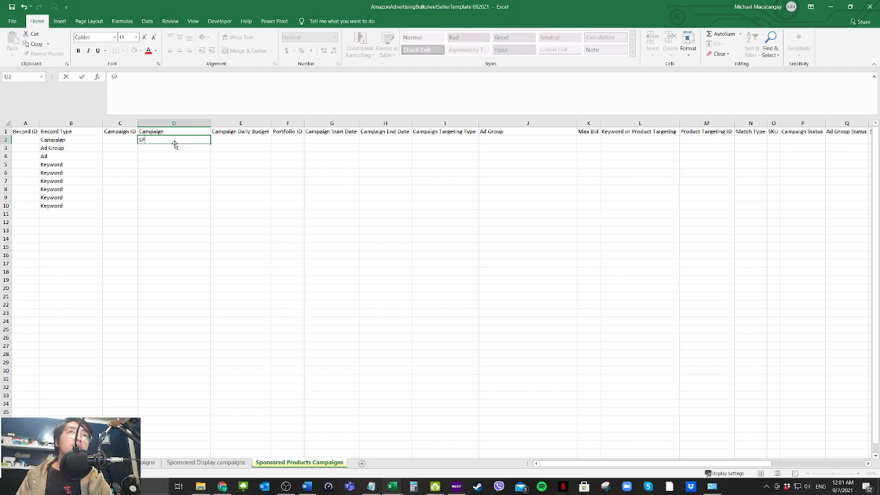
pyautogui.write(' Mannua')
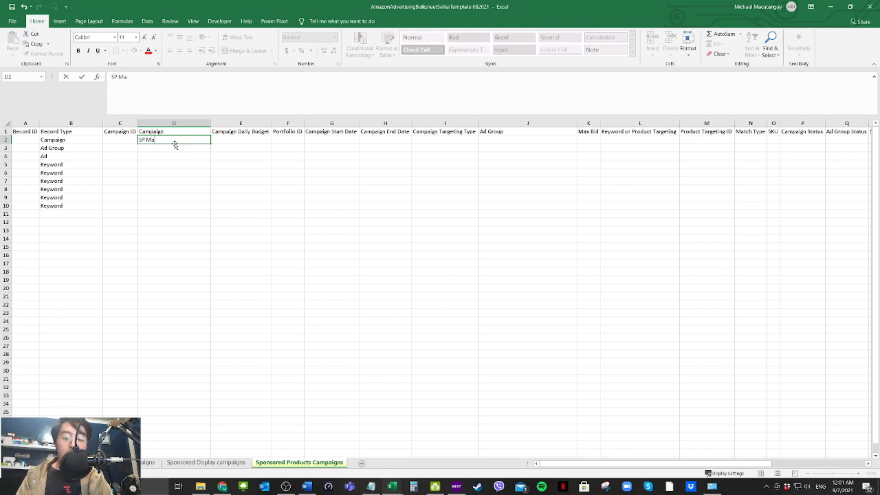
pyautogui.press('BackSpace')
pyautogui.press('BackSpace')
pyautogui.press('BackSpace')
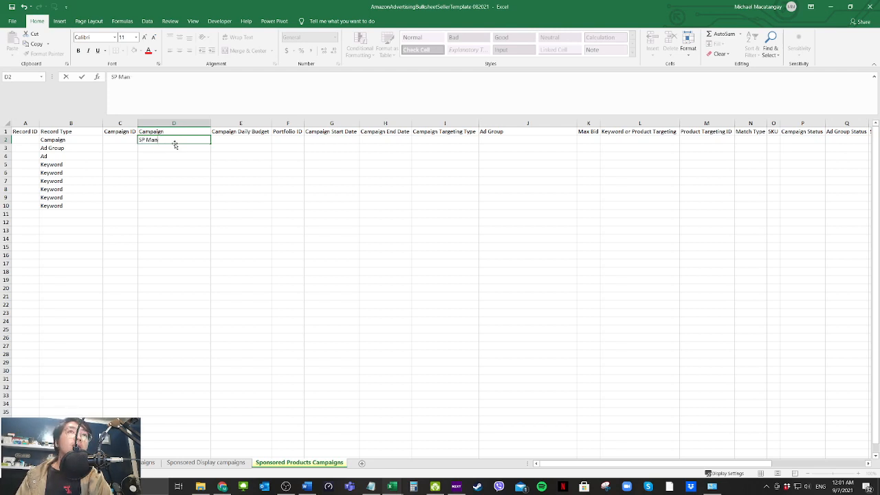
pyautogui.write('ual KW')
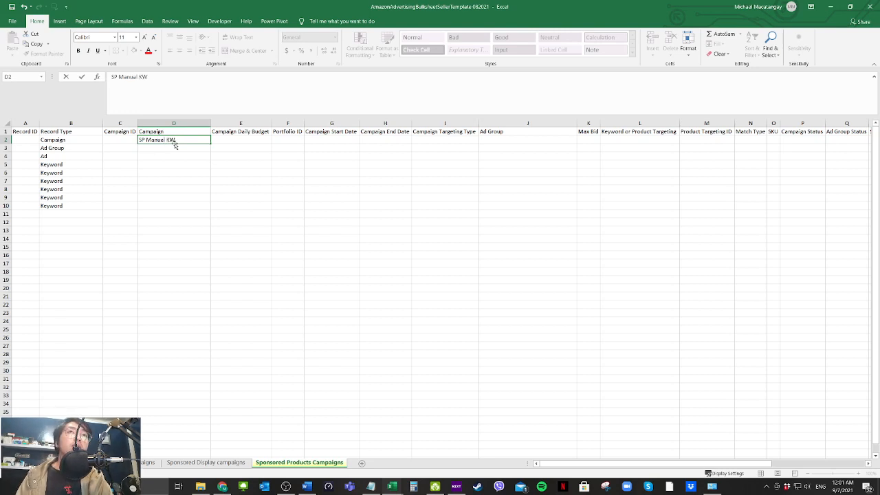
pyautogui.write(' Exact')
pyautogui.press('Return')
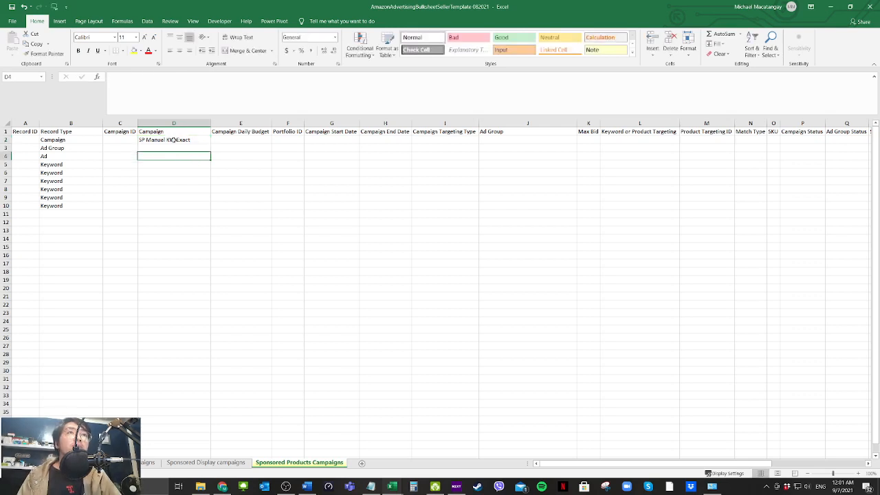
# Step: Fill the campaign name from D2 down through D10, covering every record row
pyautogui.press('Up')
pyautogui.moveTo(210, 144); pyautogui.dragTo(211, 209)
pyautogui.click(222, 188)
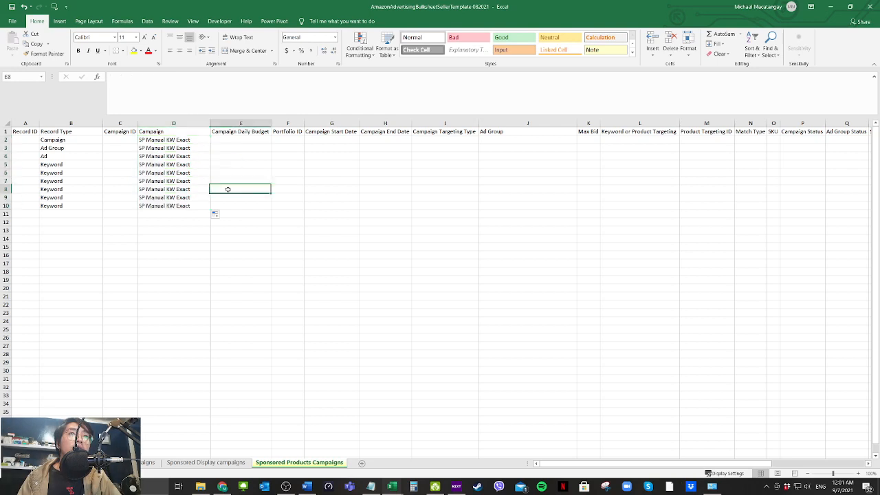
# Step: Check the campaign name in column D against the Ad Group, Ad and Keyword record types in column B
pyautogui.click(150, 159)
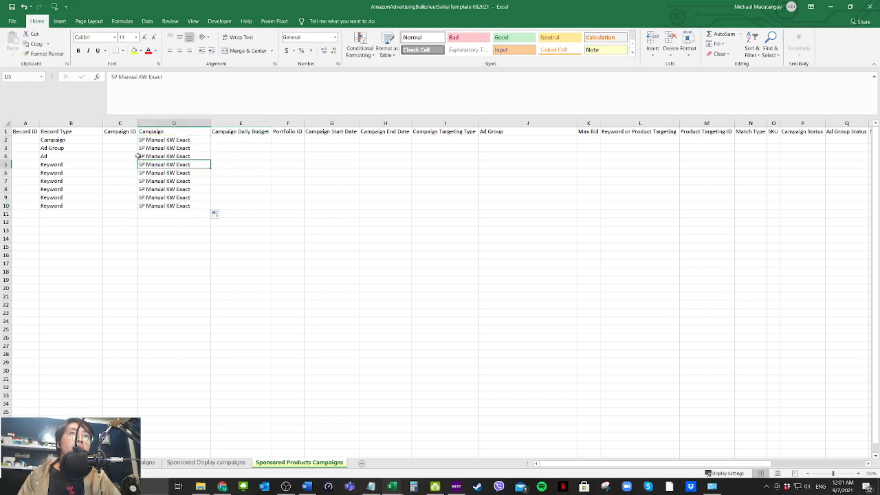
pyautogui.click(144, 171)
pyautogui.click(87, 146)
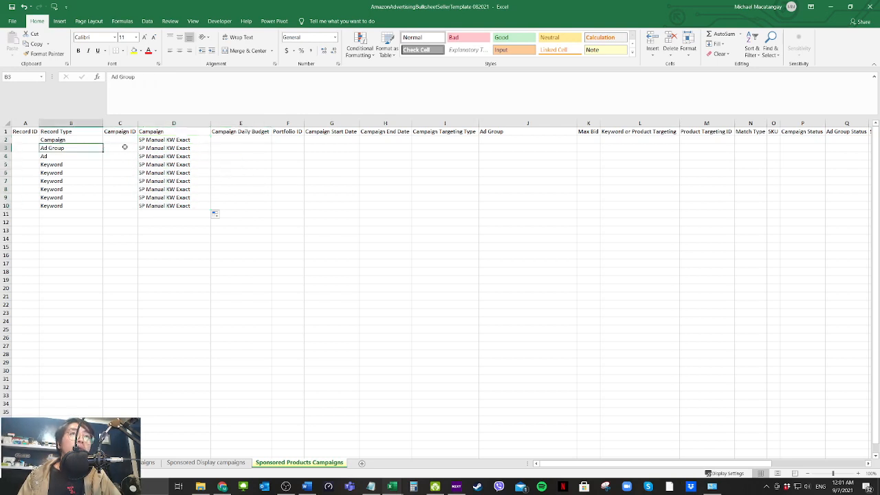
pyautogui.click(159, 139)
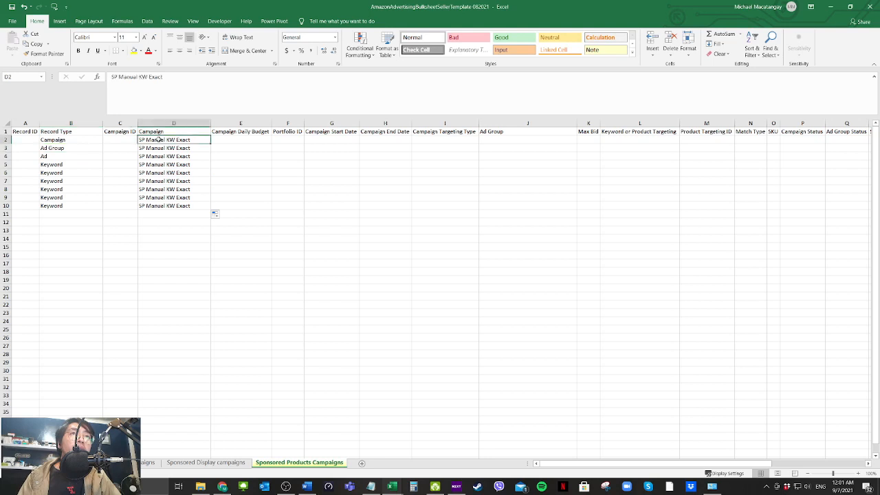
pyautogui.click(63, 158)
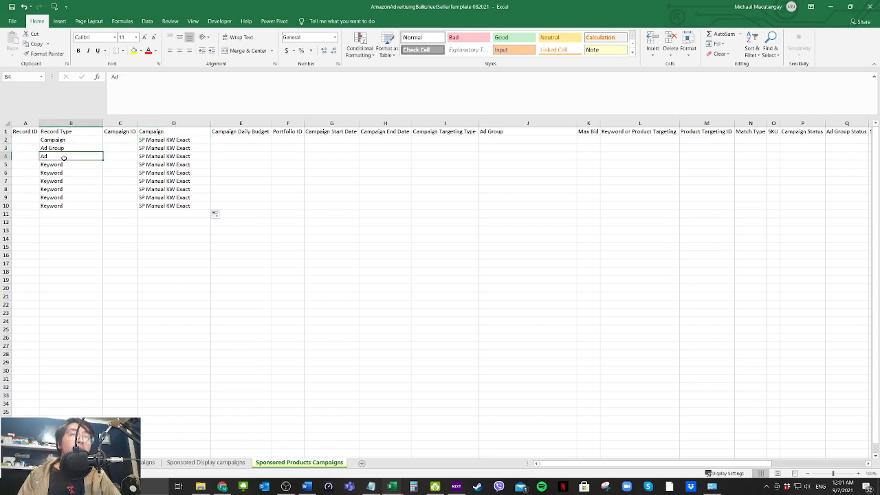
pyautogui.click(155, 139)
pyautogui.moveTo(81, 167); pyautogui.dragTo(89, 206)
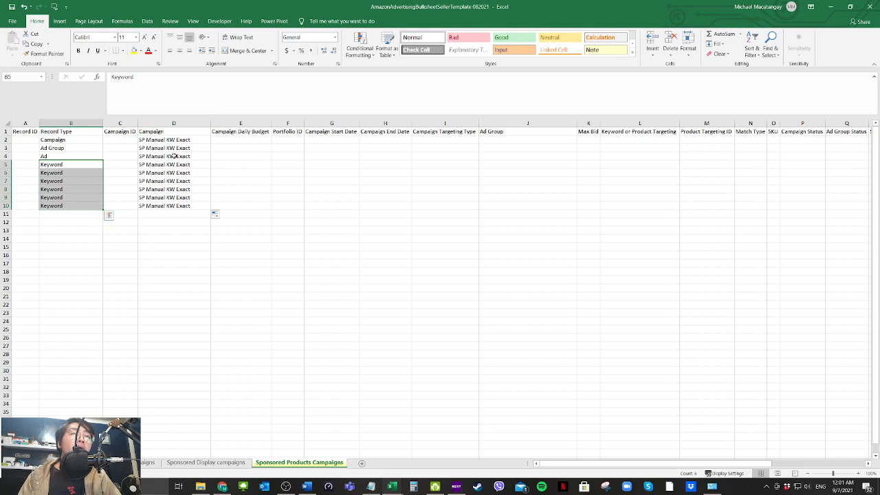
pyautogui.click(172, 140)
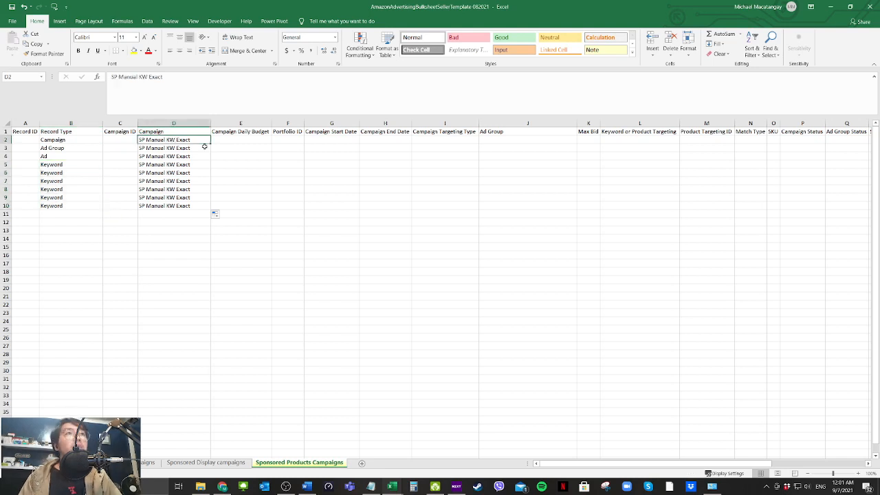
# Step: Set the Campaign Daily Budget in E2 to 100
pyautogui.click(239, 139)
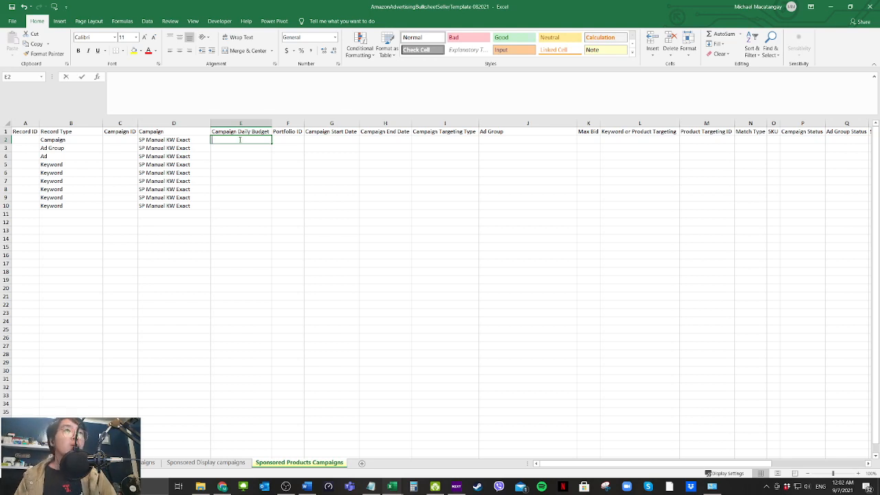
pyautogui.write('100')
pyautogui.click(434, 182)
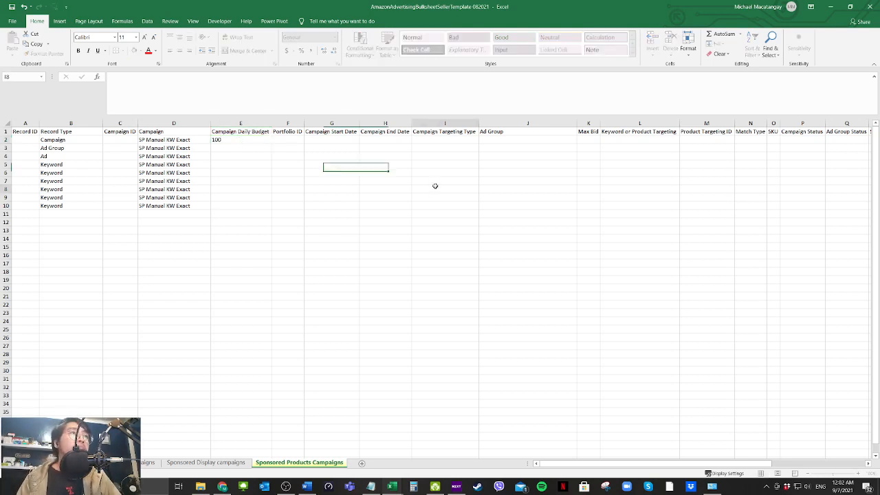
# Step: Set the Campaign Start Date in G2 to 9/7/2021 and leave the Campaign End Date in H2 blank
pyautogui.click(355, 140)
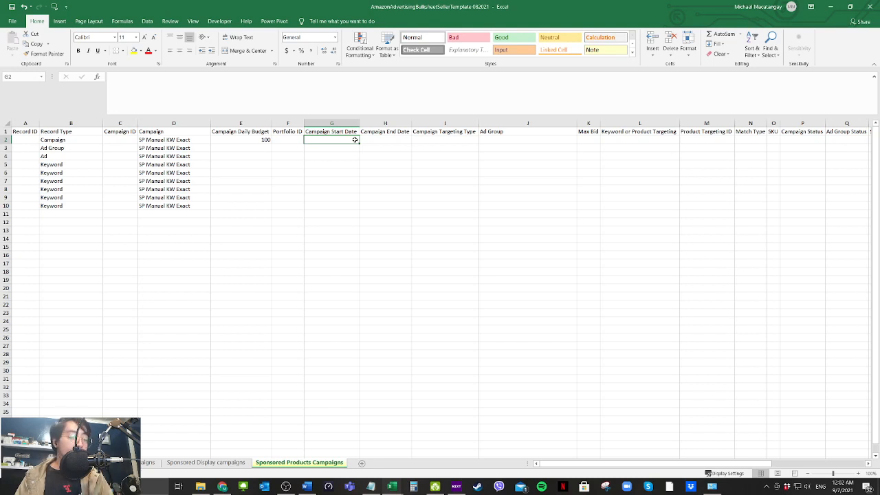
pyautogui.write('9')
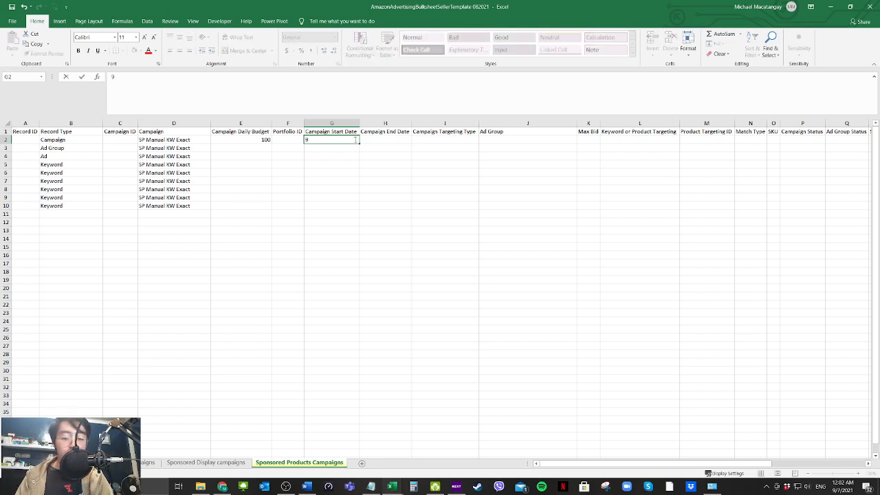
pyautogui.write('/7/2021')
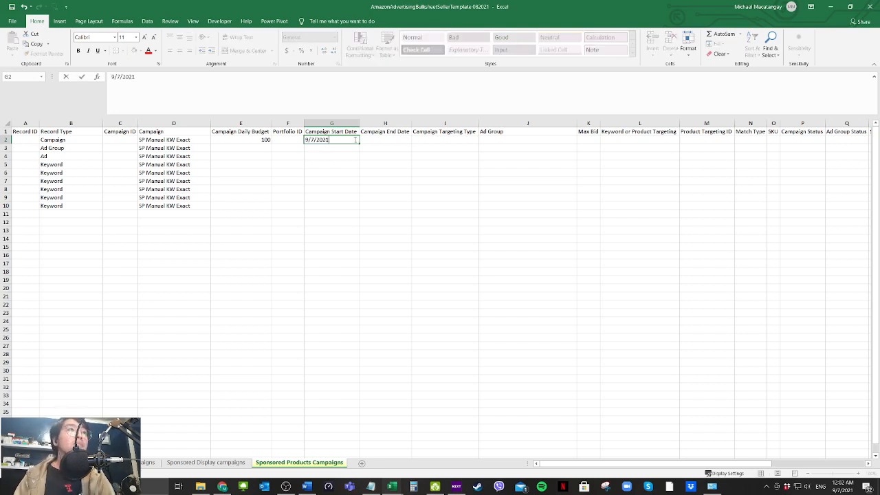
pyautogui.click(375, 171)
pyautogui.click(385, 142)
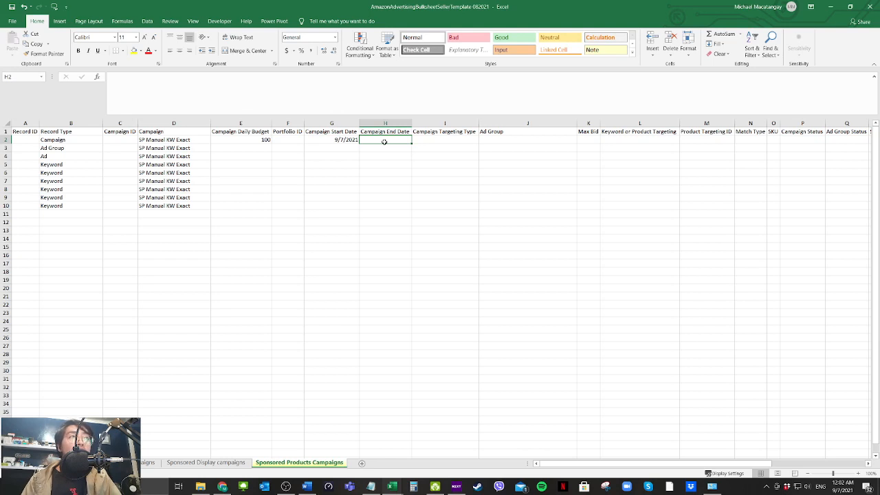
pyautogui.press('Down')
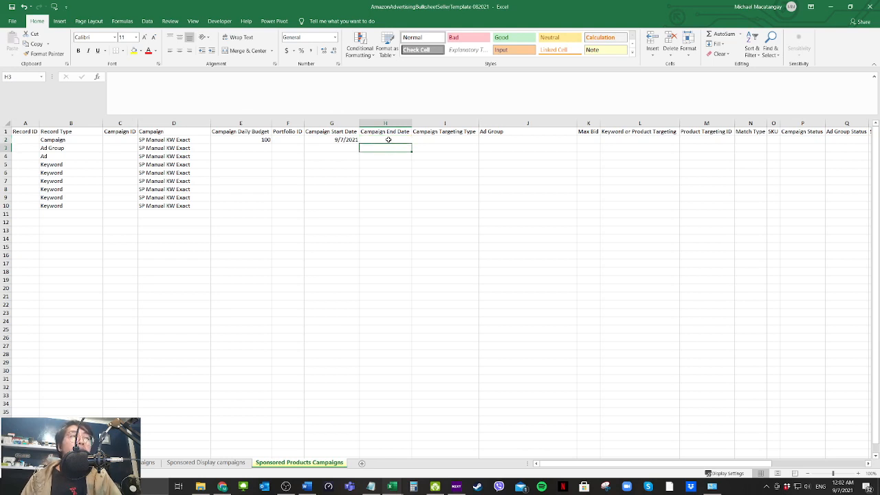
pyautogui.click(388, 139)
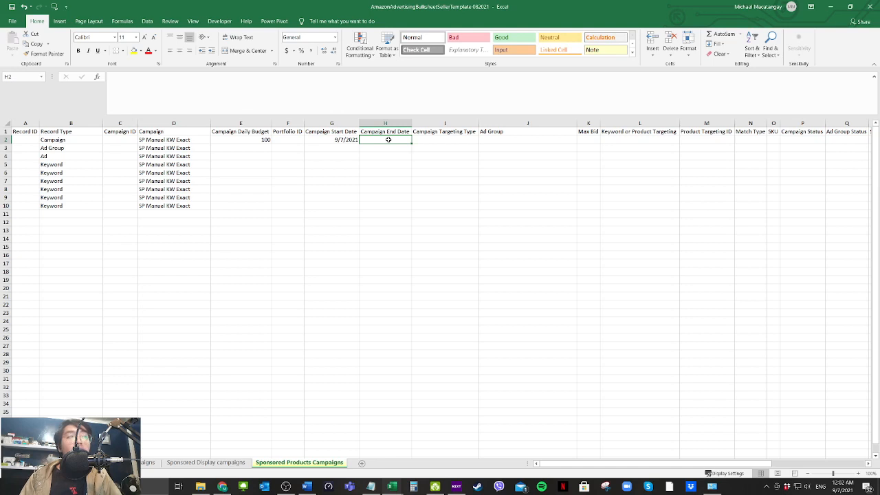
pyautogui.click(404, 164)
# Step: Set the Campaign Targeting Type in I2 to Manual
pyautogui.click(464, 140)
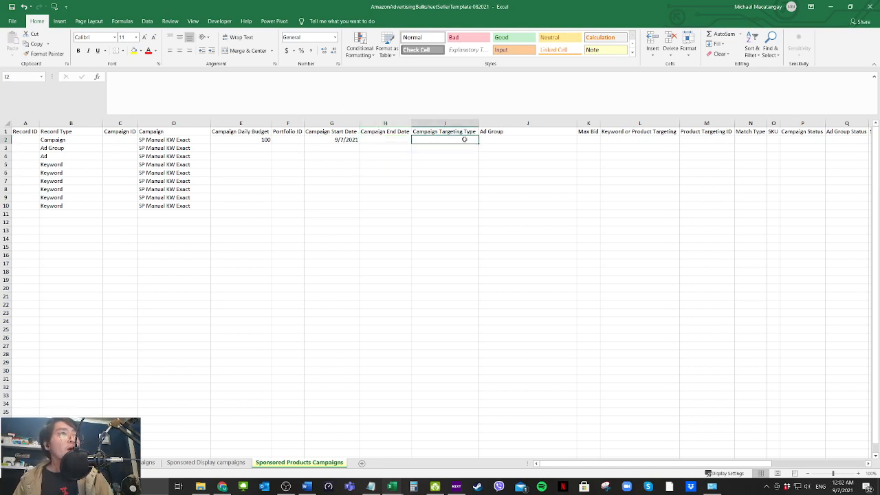
pyautogui.write('Man')
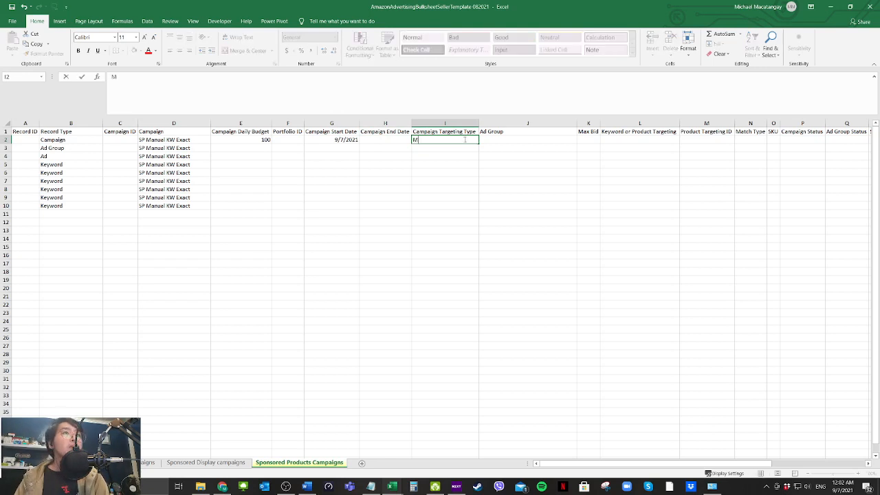
pyautogui.write('l')
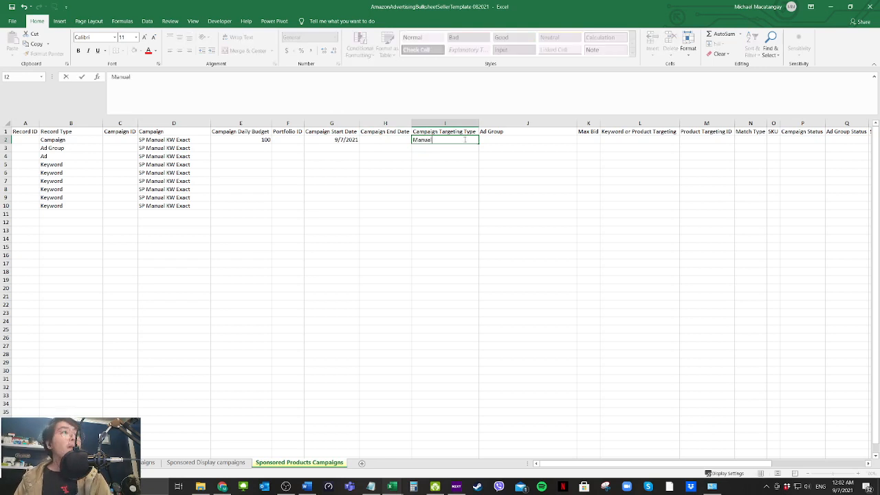
pyautogui.press('Tab')
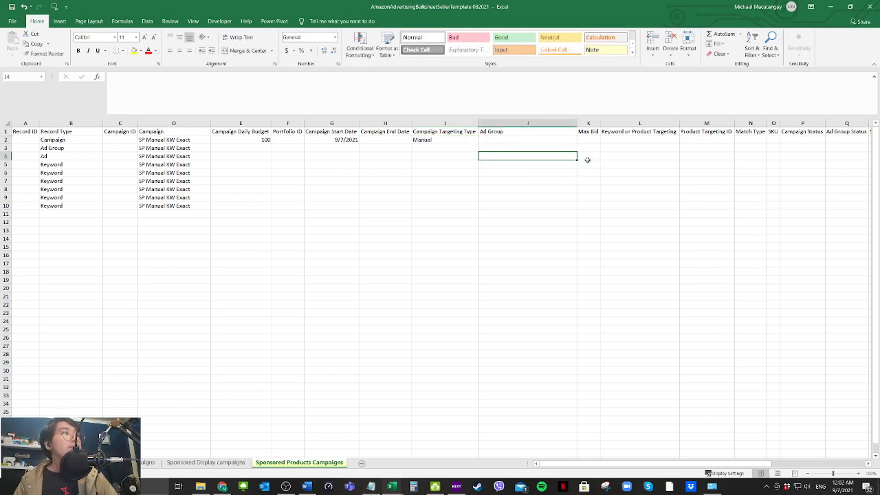
# Step: Go through the campaign row's remaining columns, from Max Bid to Increase bids by placement, to find the next fields to fill
pyautogui.click(590, 139)
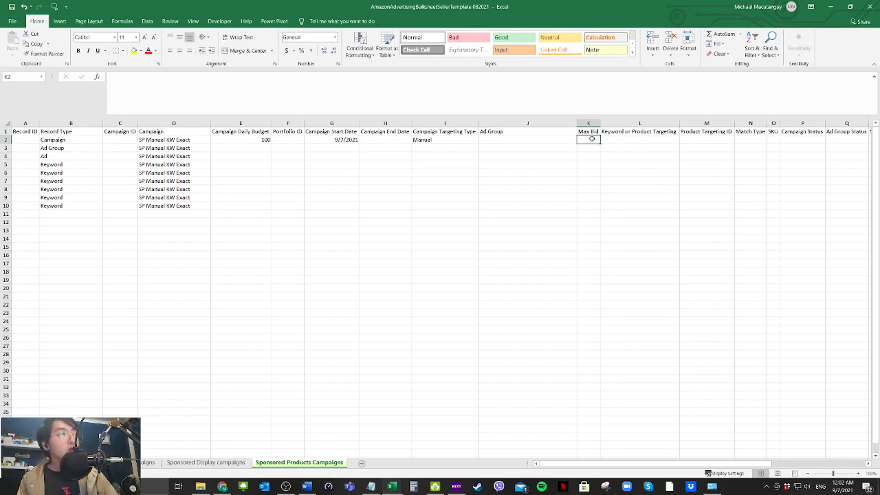
pyautogui.press('Tab')
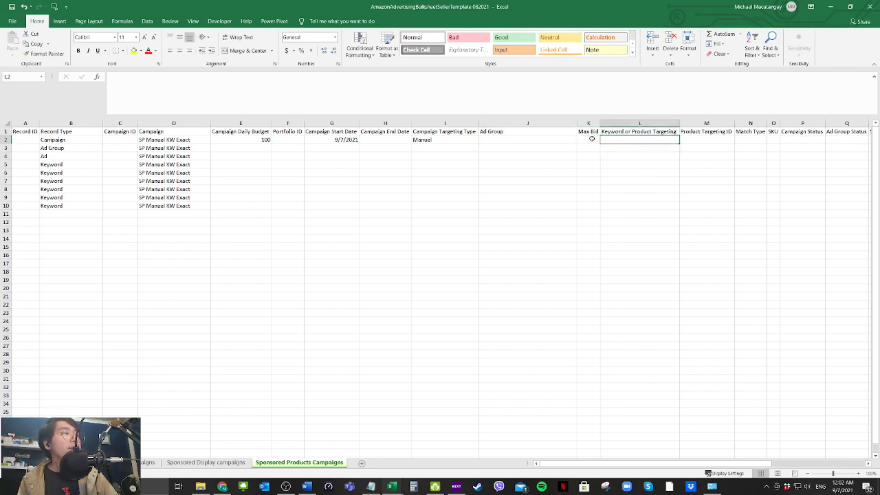
pyautogui.press('Tab')
pyautogui.press('Tab')
pyautogui.press('Tab')
pyautogui.press('Tab')
pyautogui.press('Tab')
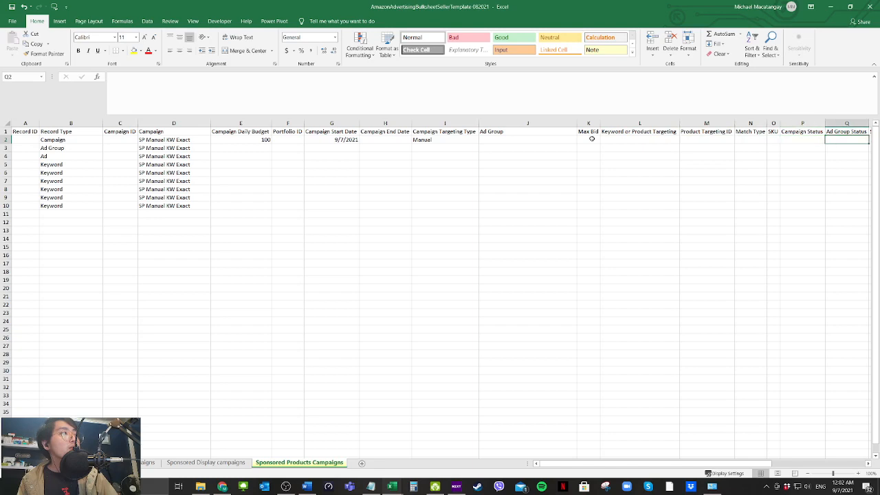
pyautogui.press('Tab')
pyautogui.press('Tab')
pyautogui.press('Tab')
pyautogui.press('Tab')
pyautogui.press('Tab')
pyautogui.press('Tab')
pyautogui.press('Tab')
pyautogui.press('Tab')
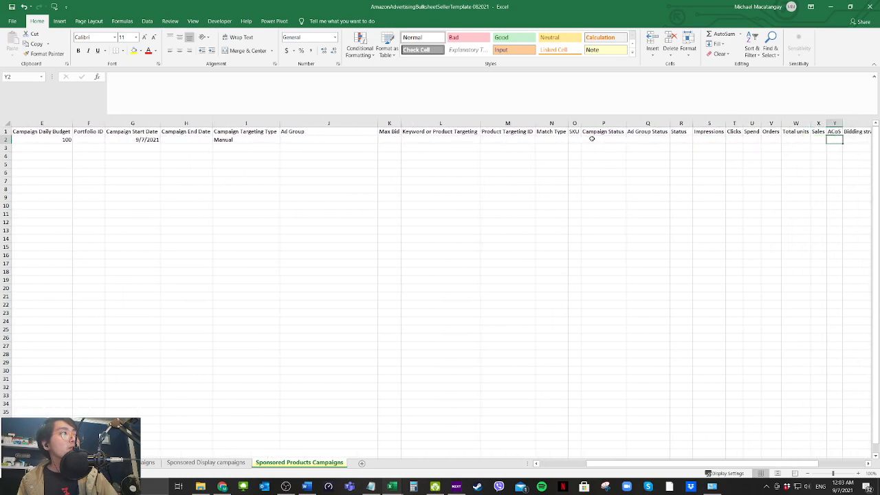
pyautogui.press('Tab')
pyautogui.press('Tab')
pyautogui.press('Tab')
pyautogui.press('Tab')
pyautogui.press('Tab')
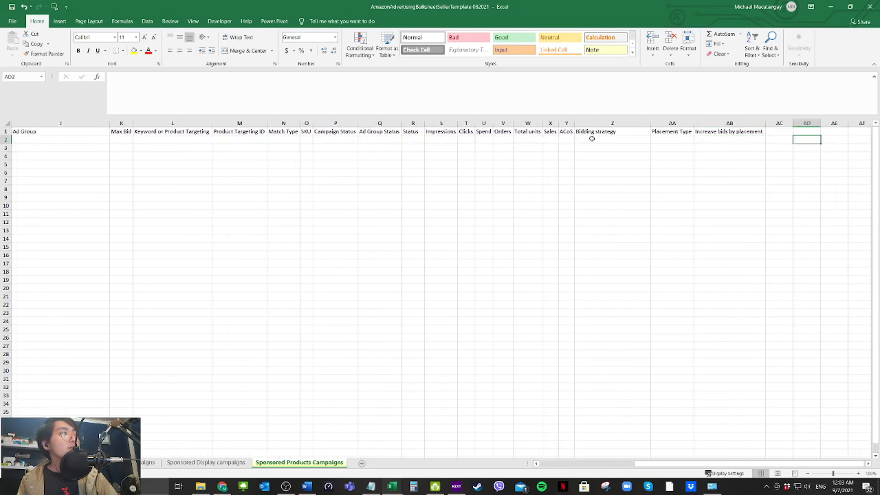
pyautogui.hotkey('shift', 'Tab')
pyautogui.hotkey('shift', 'Tab')
pyautogui.hotkey('shift', 'Tab')
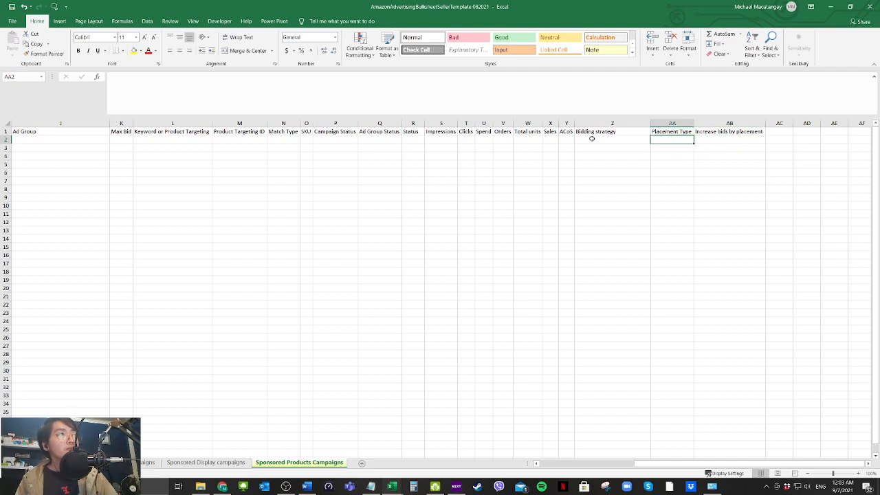
# Step: Enter "Dynamic bidding (down only)" as the bidding strategy for the campaign in row 2
pyautogui.click(624, 141)
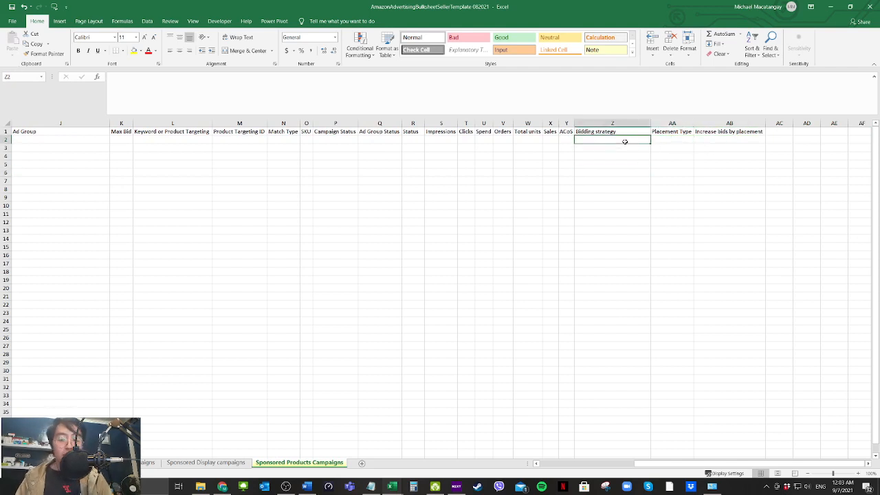
pyautogui.write('Dy')
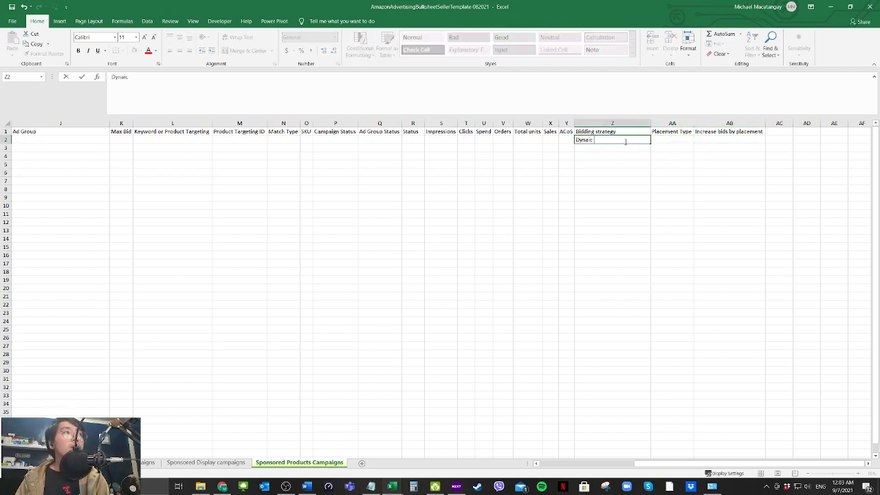
pyautogui.write('namic')
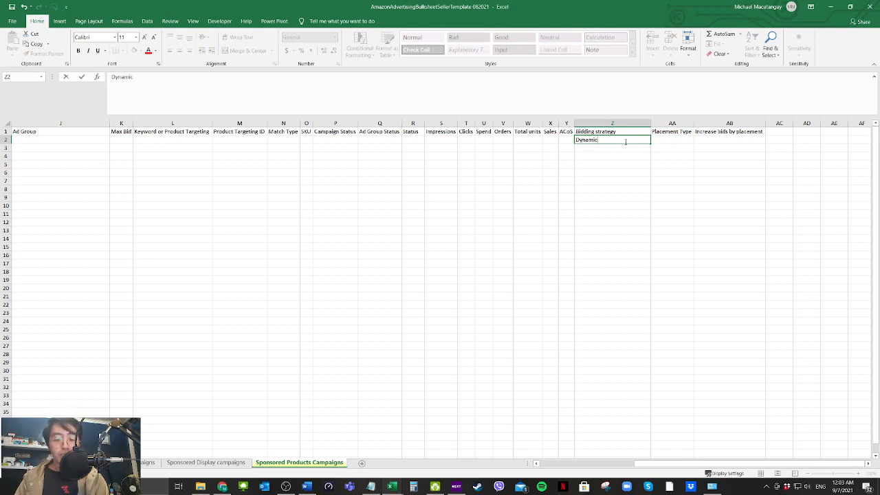
pyautogui.write(' bidding')
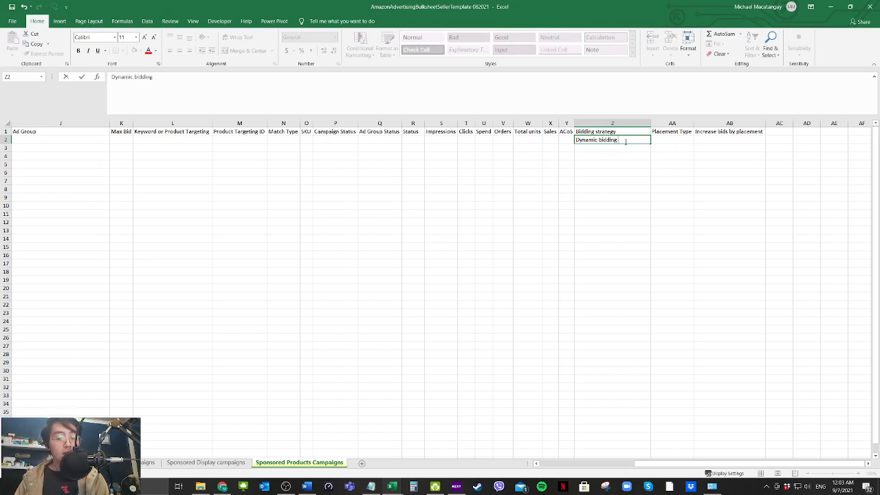
pyautogui.write(' (don')
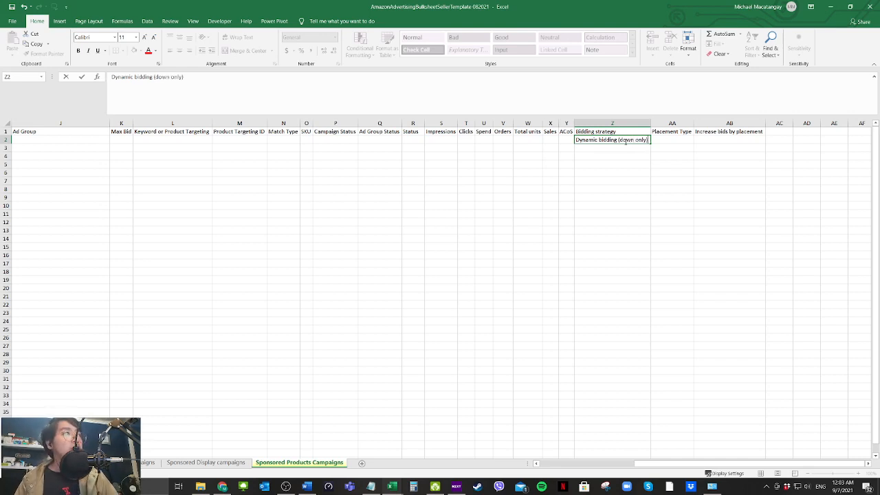
pyautogui.write('w only)')
pyautogui.click(605, 209)
pyautogui.click(601, 140)
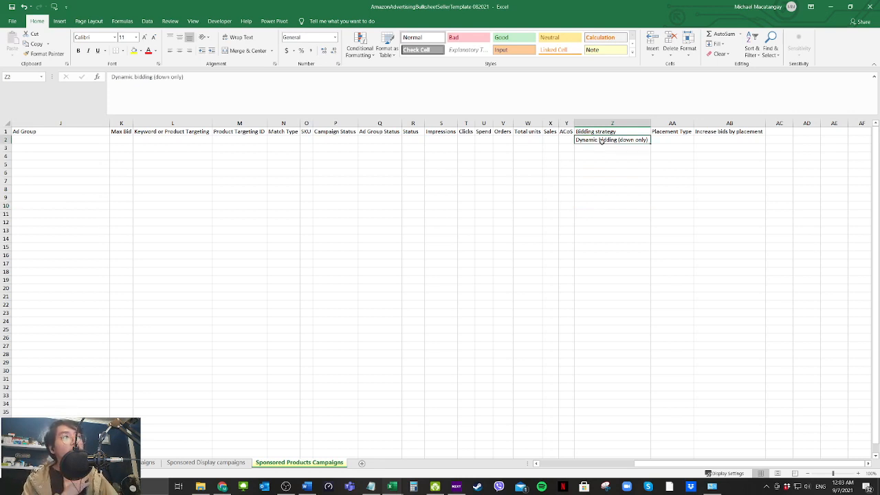
pyautogui.click(617, 149)
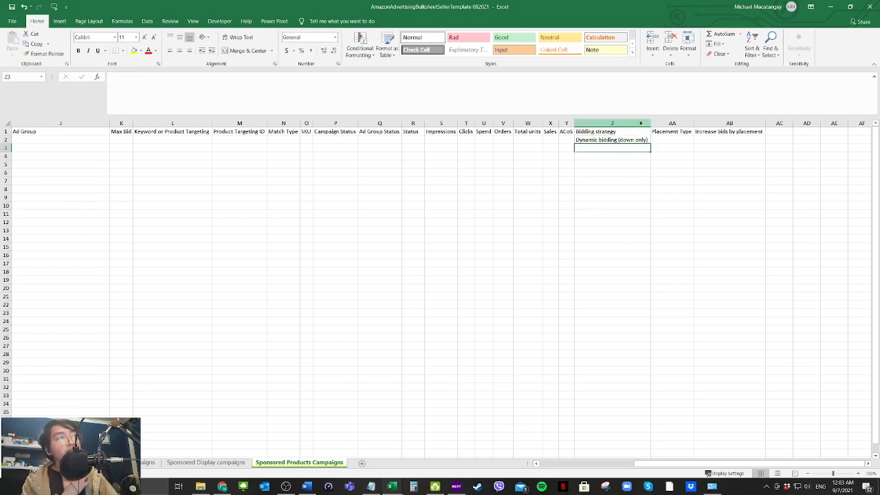
# Step: Set the placement type for the campaign in row 2 to All
pyautogui.click(670, 137)
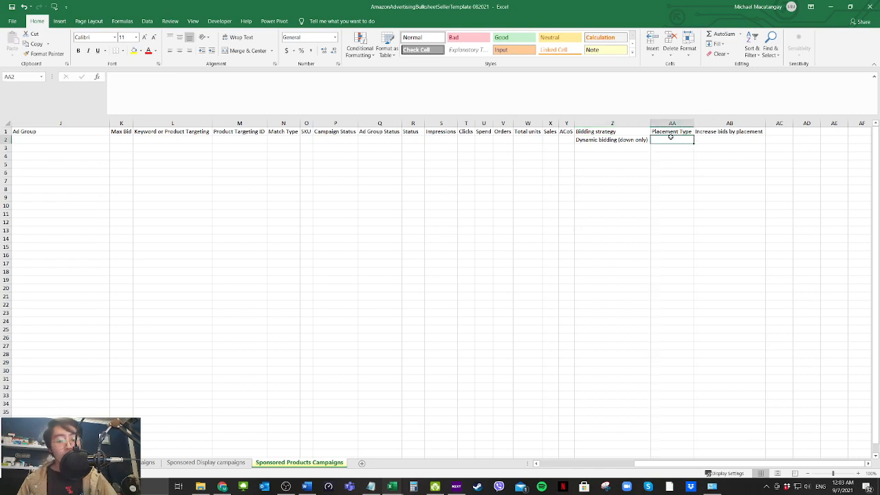
pyautogui.write('All')
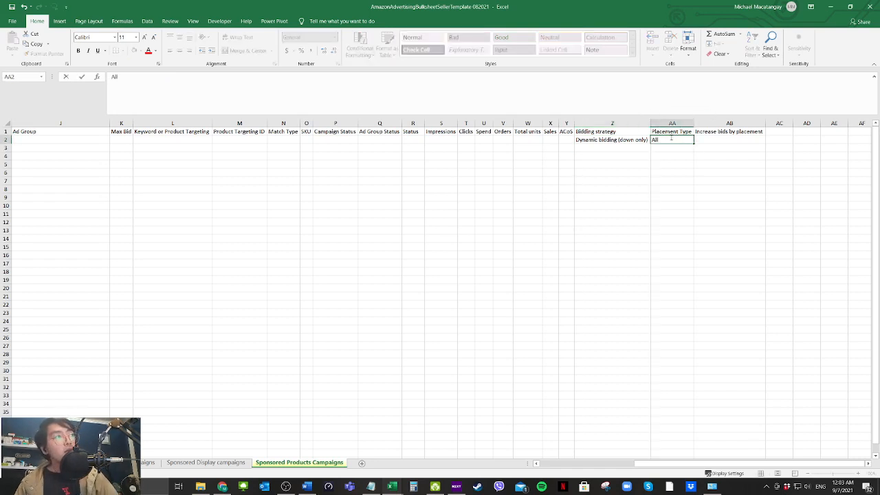
pyautogui.click(678, 222)
# Step: Copy the campaign name "SP Manual KW Exact" into the Ad Group cell of row 3
pyautogui.moveTo(686, 464); pyautogui.dragTo(554, 467)
pyautogui.click(332, 230)
pyautogui.click(267, 180)
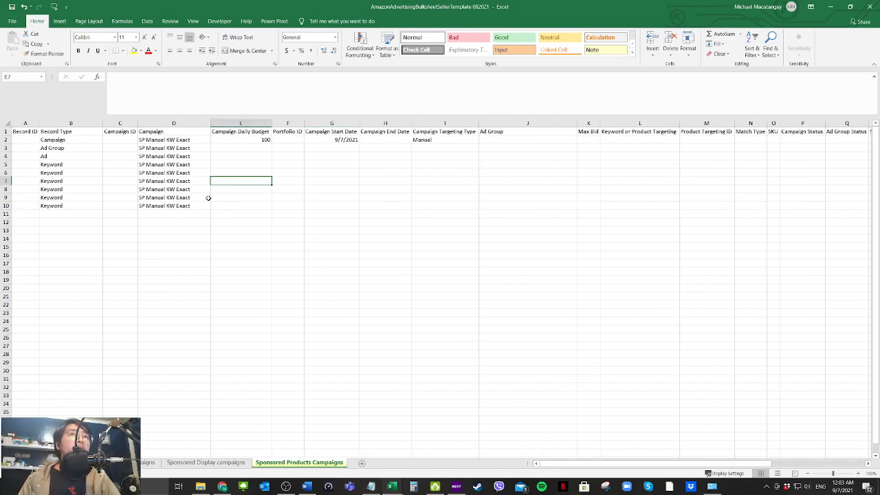
pyautogui.click(175, 183)
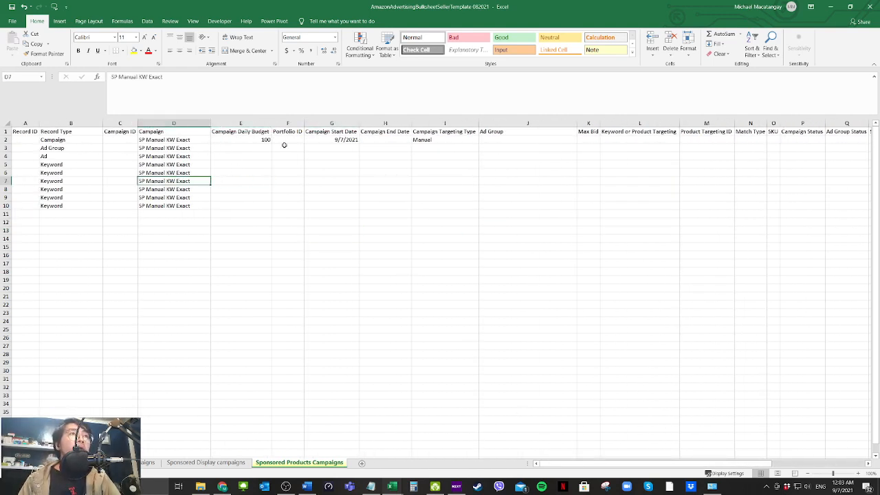
pyautogui.click(352, 151)
pyautogui.click(493, 148)
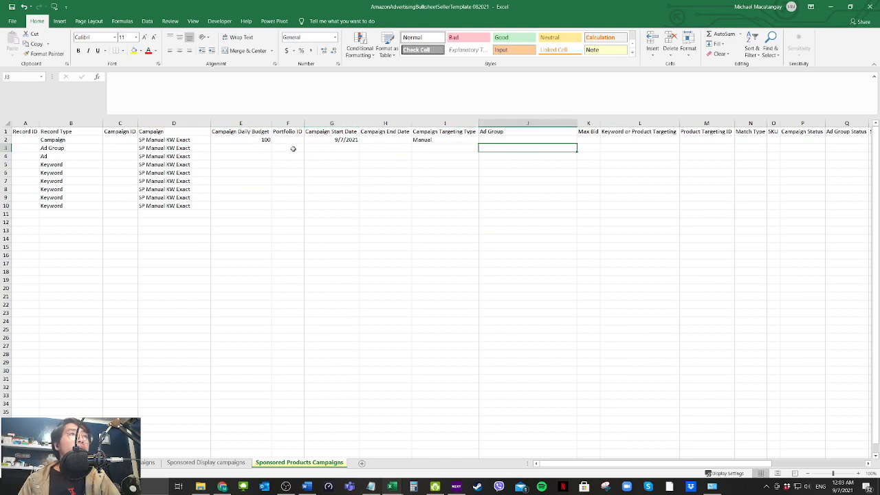
pyautogui.click(165, 141)
pyautogui.moveTo(164, 77); pyautogui.dragTo(110, 78)
pyautogui.hotkey('ctrl', 'c')
pyautogui.click(511, 172)
pyautogui.click(502, 148)
pyautogui.hotkey('ctrl', 'v')
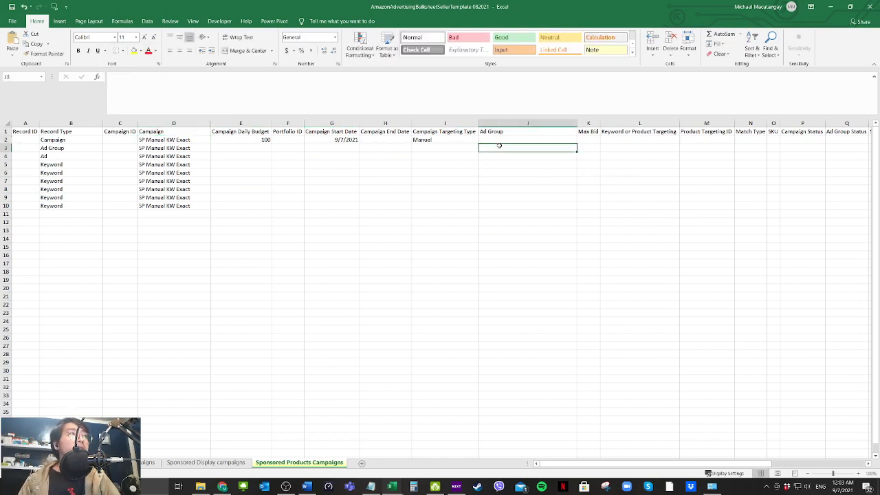
# Step: Append "- Group 1" to the ad group name in row 3
pyautogui.click(348, 87)
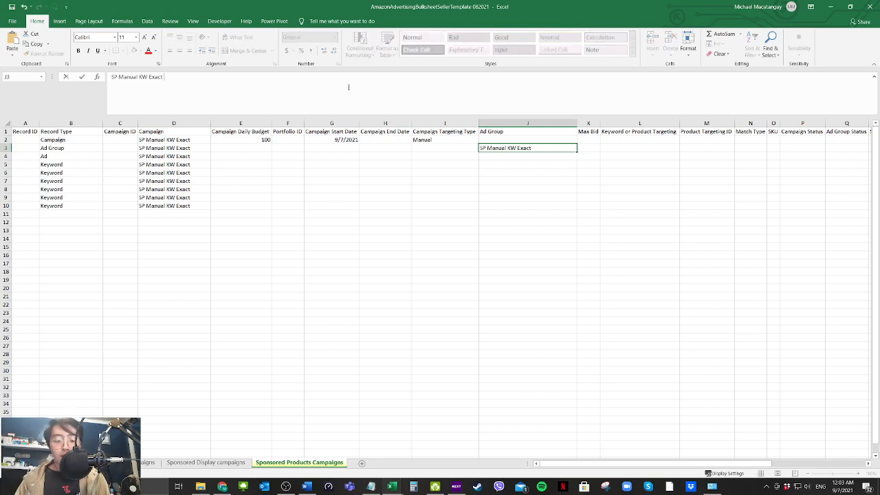
pyautogui.write('- Group 1')
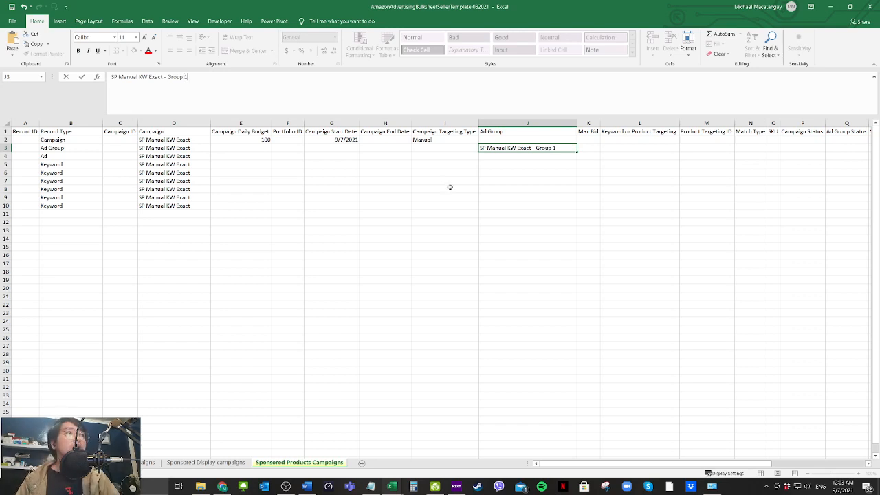
pyautogui.click(450, 187)
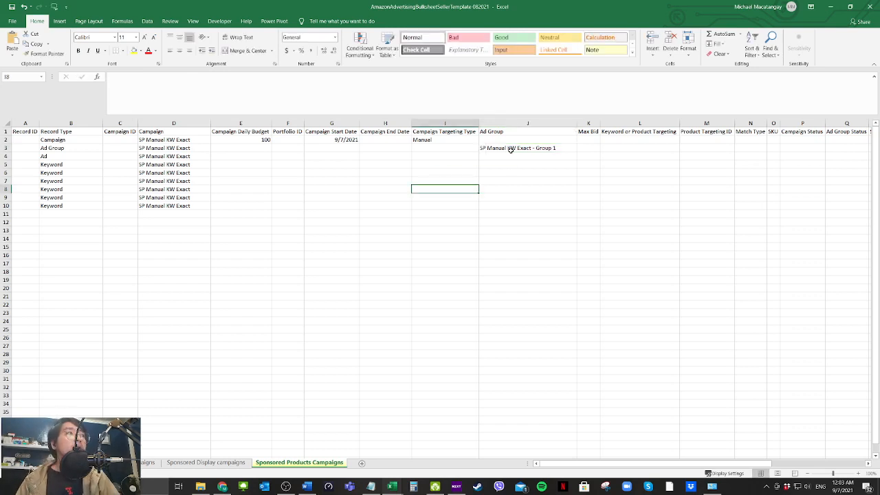
# Step: Fill the ad group name from row 3 down to row 10 as a numbered series
pyautogui.click(563, 149)
pyautogui.moveTo(577, 152); pyautogui.dragTo(581, 215)
pyautogui.click(623, 179)
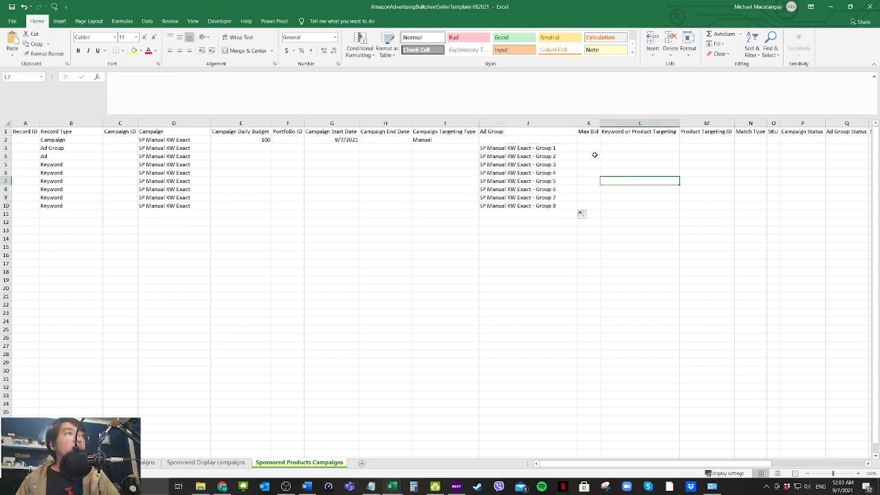
# Step: Set the Max Bid of the ad group in row 3 to 20
pyautogui.click(586, 148)
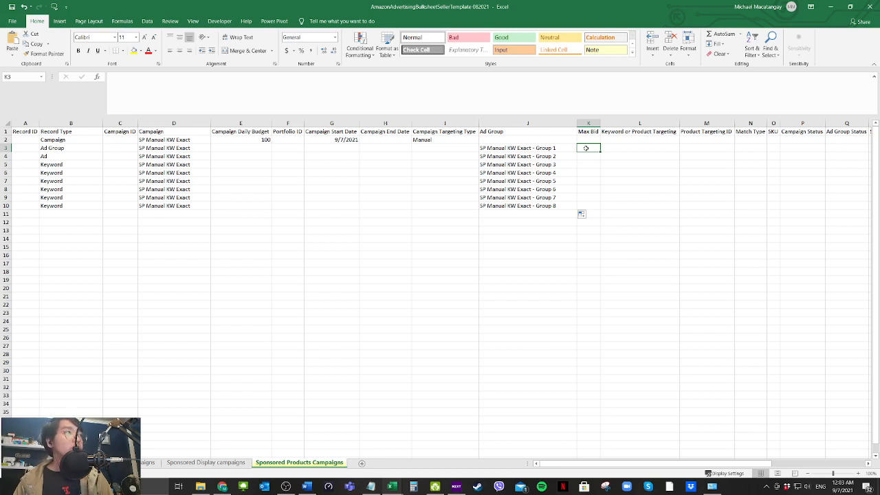
pyautogui.write('20')
pyautogui.click(622, 207)
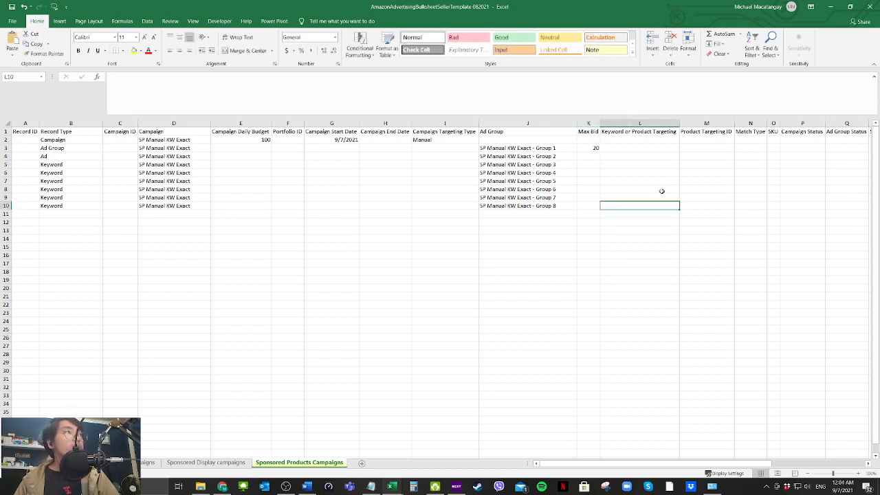
pyautogui.click(662, 190)
pyautogui.click(643, 151)
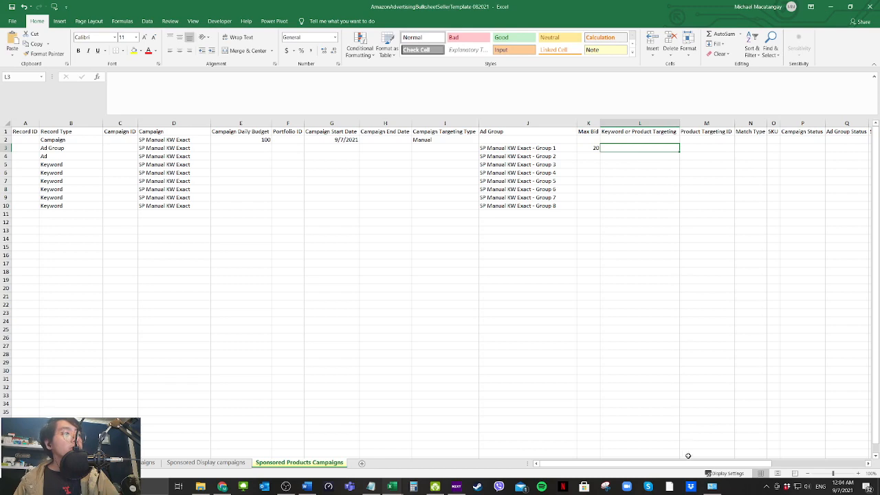
# Step: Set the Campaign Status in row 2 to Enabled
pyautogui.moveTo(688, 464); pyautogui.dragTo(739, 465)
pyautogui.click(624, 168)
pyautogui.click(607, 140)
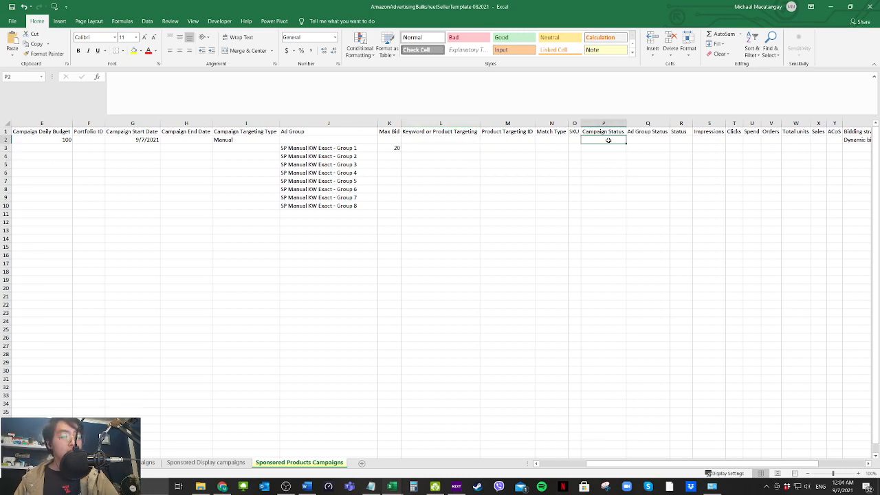
pyautogui.write('Enabled')
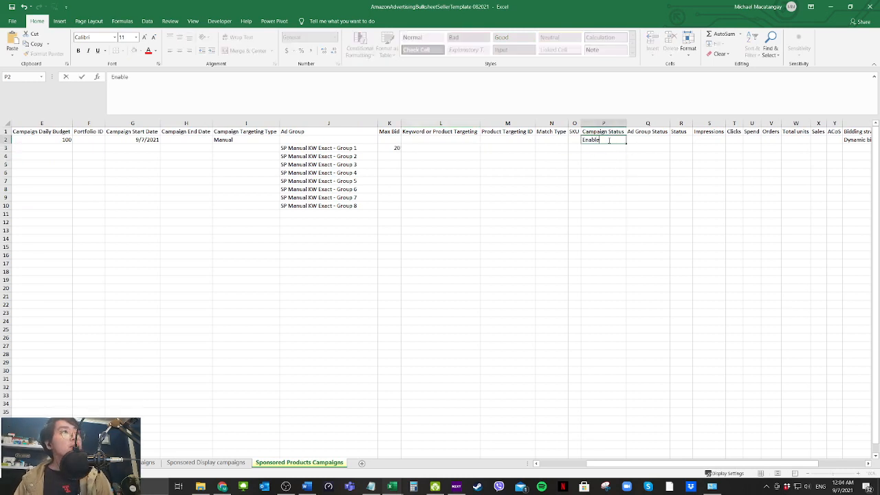
pyautogui.click(614, 157)
pyautogui.click(610, 141)
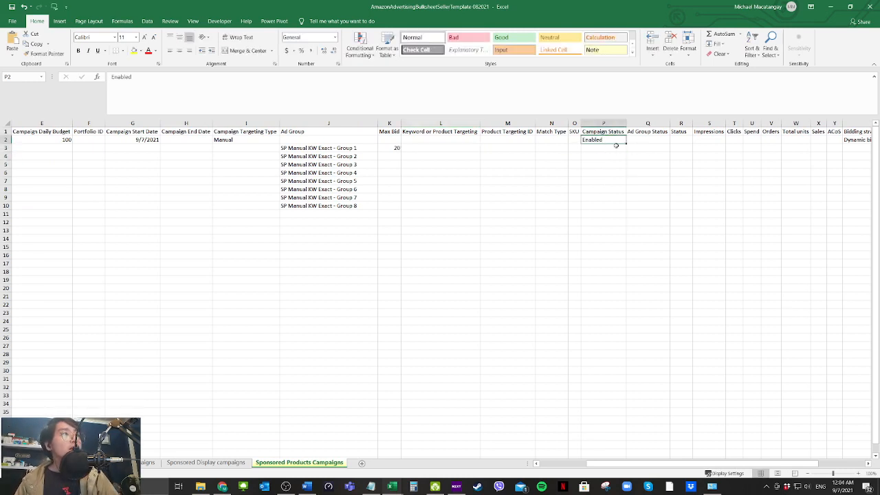
# Step: Copy the Enabled value into the Campaign Status and Ad Group Status cells of row 3
pyautogui.hotkey('ctrl', 'c')
pyautogui.click(619, 148)
pyautogui.hotkey('ctrl', 'v')
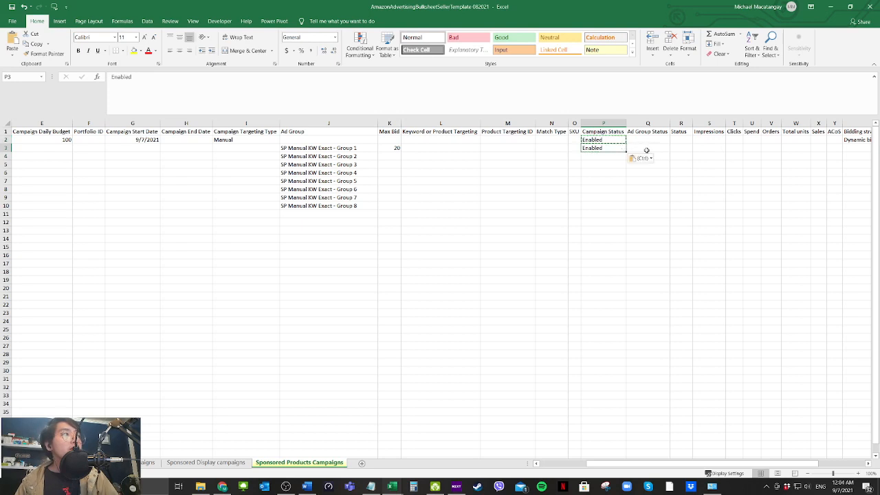
pyautogui.click(646, 149)
pyautogui.hotkey('ctrl', 'v')
# Step: Paste Enabled into the Campaign Status, Ad Group Status and Status cells of row 4
pyautogui.click(612, 157)
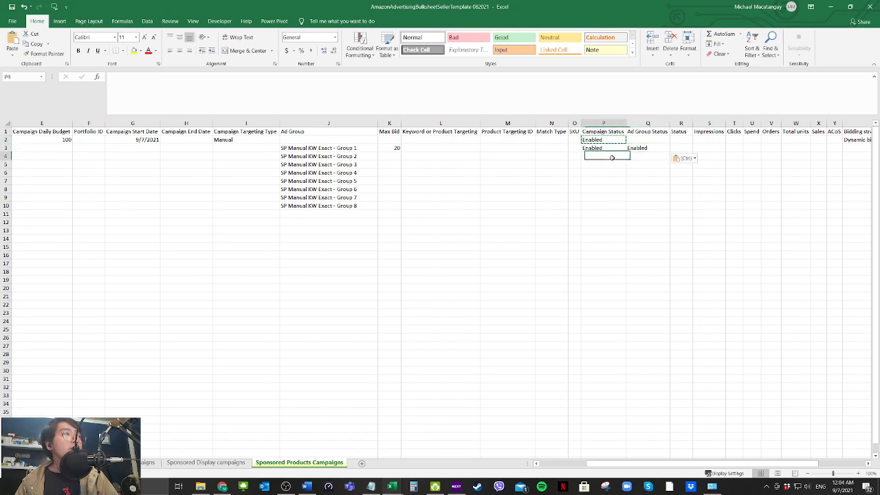
pyautogui.hotkey('ctrl', 'v')
pyautogui.click(651, 158)
pyautogui.hotkey('ctrl', 'v')
pyautogui.click(682, 158)
pyautogui.hotkey('ctrl', 'v')
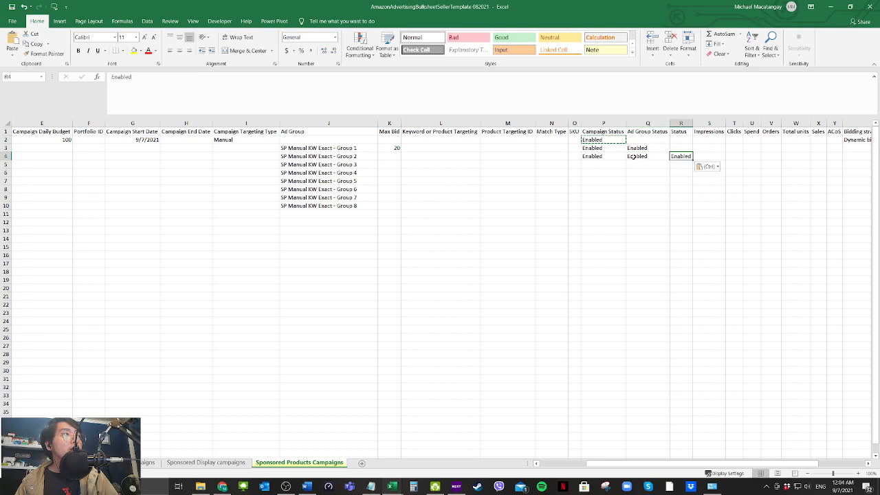
# Step: Fill the three Enabled statuses from row 4 down through row 10
pyautogui.moveTo(598, 157); pyautogui.dragTo(695, 211)
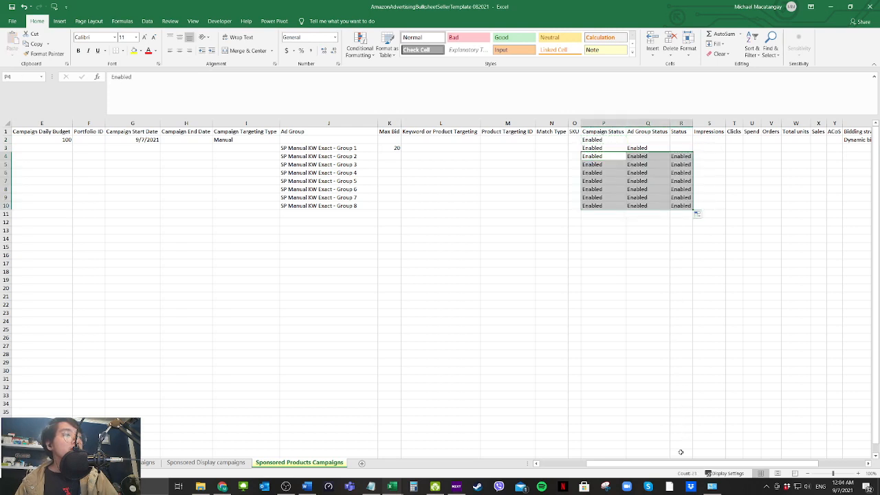
pyautogui.moveTo(684, 464); pyautogui.dragTo(636, 470)
pyautogui.click(611, 196)
pyautogui.click(595, 173)
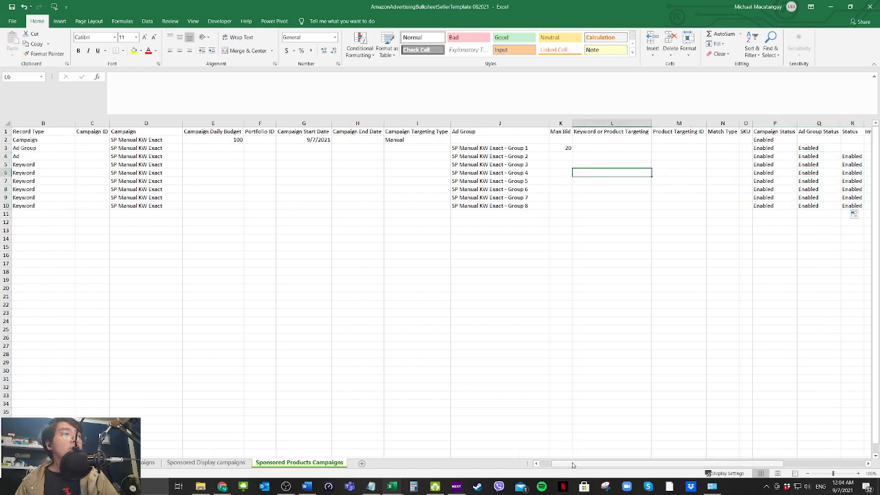
pyautogui.moveTo(573, 465); pyautogui.dragTo(550, 465)
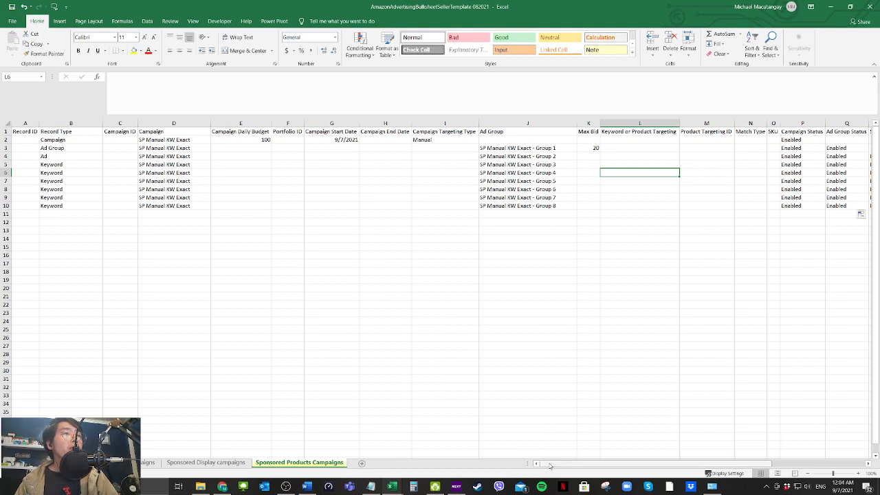
pyautogui.click(413, 249)
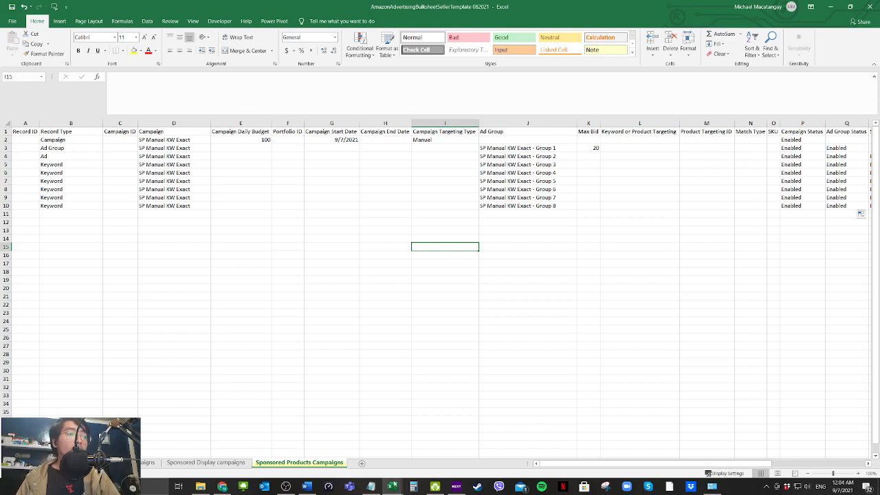
# Step: Switch to the FPPCMActivityCerebroOreo workbook and copy the first seven keywords, from "cookies oreo" to "most stuf oreos"
pyautogui.moveTo(392, 486)
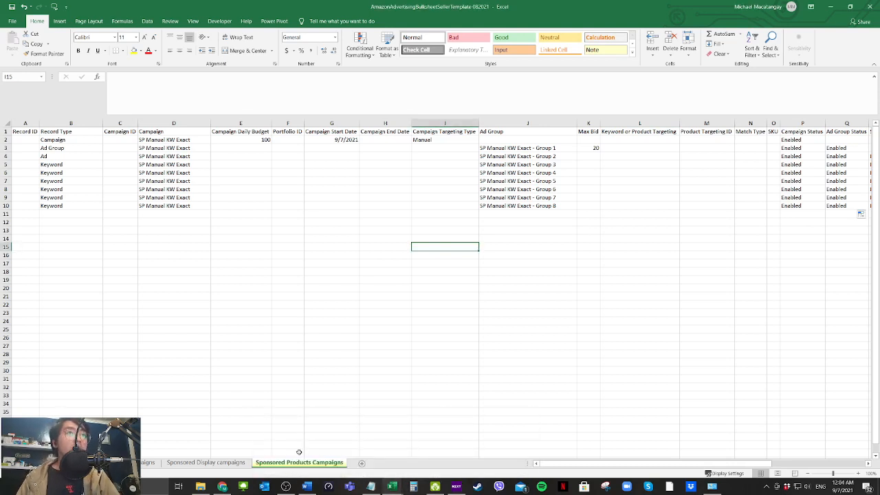
pyautogui.click(392, 444)
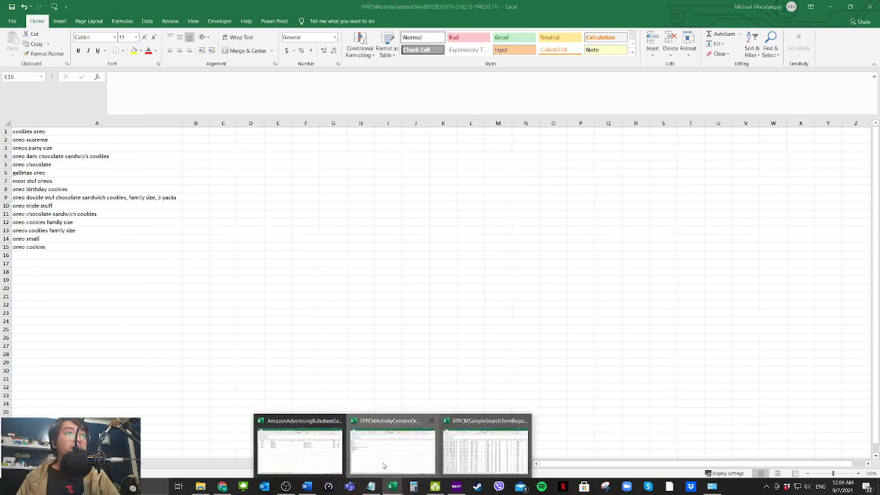
pyautogui.moveTo(96, 131); pyautogui.dragTo(91, 183)
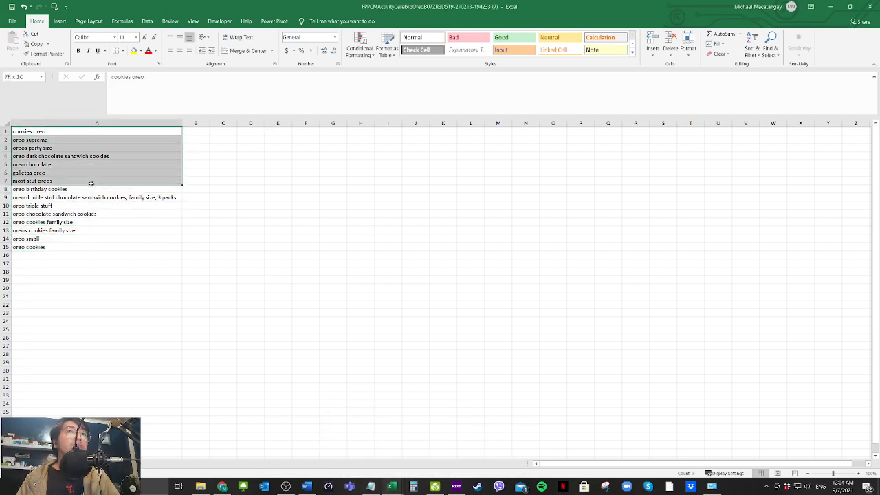
pyautogui.hotkey('ctrl', 'c')
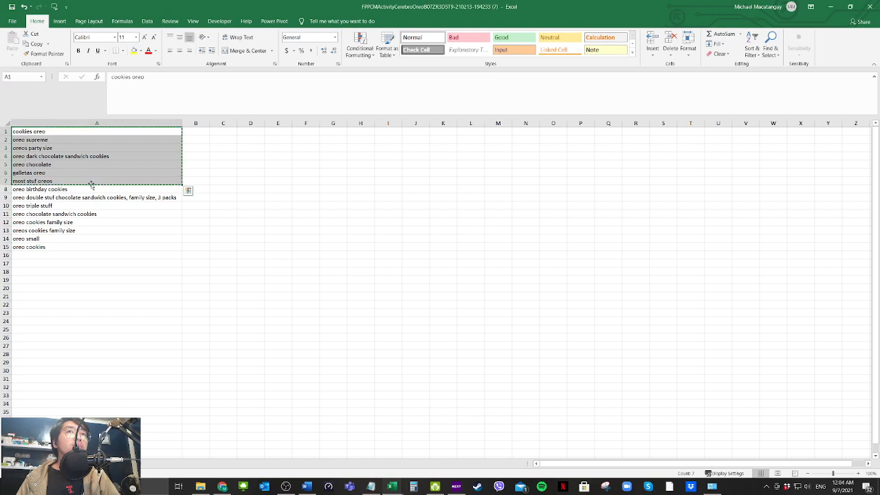
pyautogui.click(74, 171)
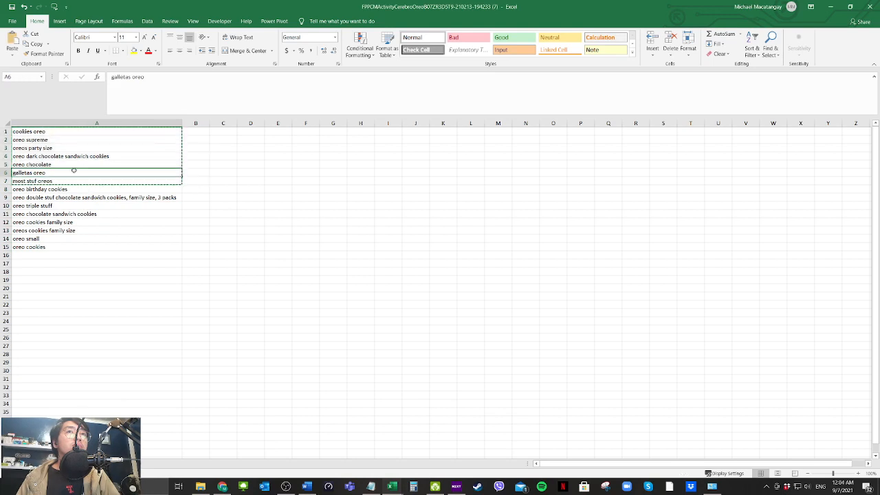
# Step: Delete the "galletas oreo" row and copy the first nine keywords, from "cookies oreo" to "oreo triple stuff"
pyautogui.click(7, 173)
pyautogui.rightClick(26, 173)
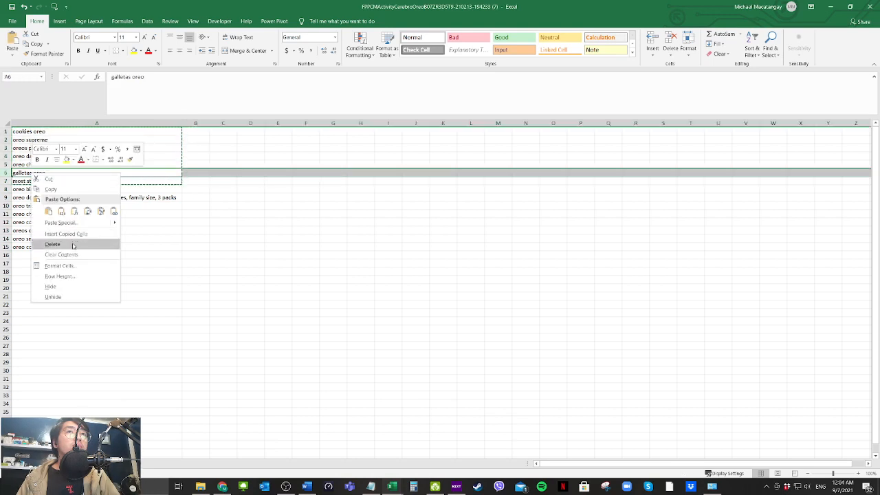
pyautogui.click(65, 245)
pyautogui.moveTo(68, 131); pyautogui.dragTo(75, 198)
pyautogui.hotkey('ctrl', 'c')
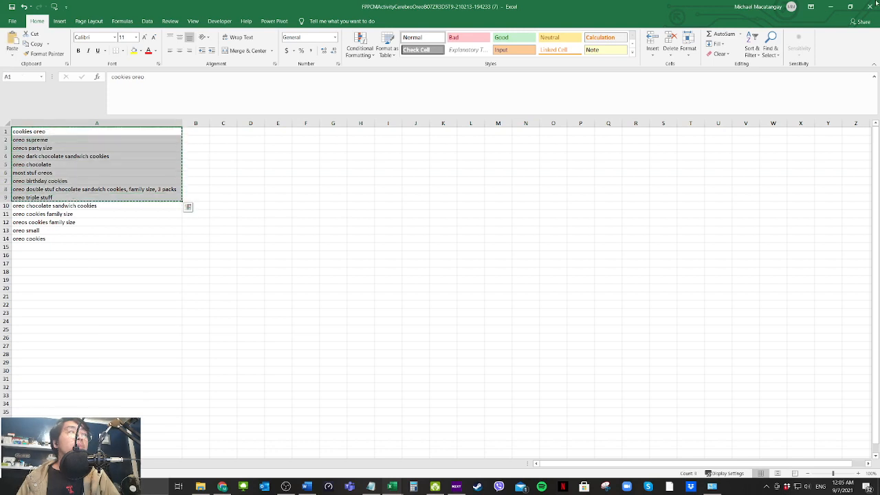
# Step: Return to the AmazonAdvertisingBulksheetSellerTemplate workbook and paste the copied keywords into the Keyword or Product Targeting column starting at row 5
pyautogui.click(840, 7)
pyautogui.click(275, 272)
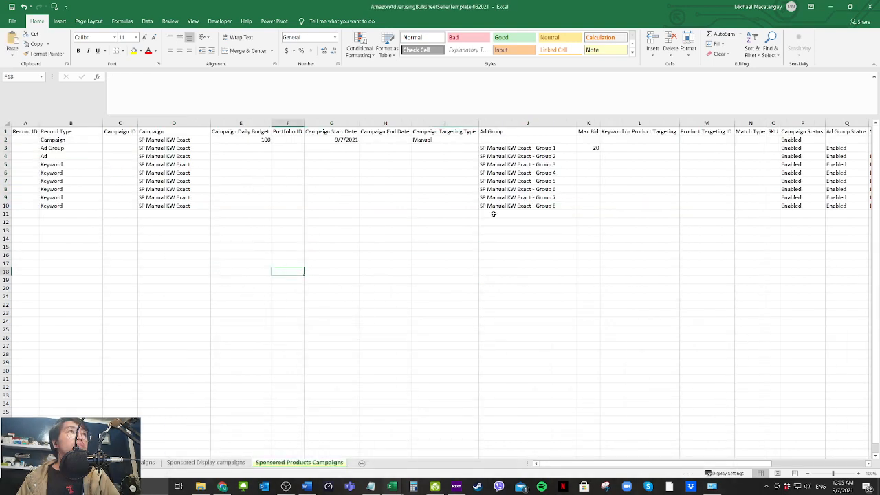
pyautogui.click(589, 214)
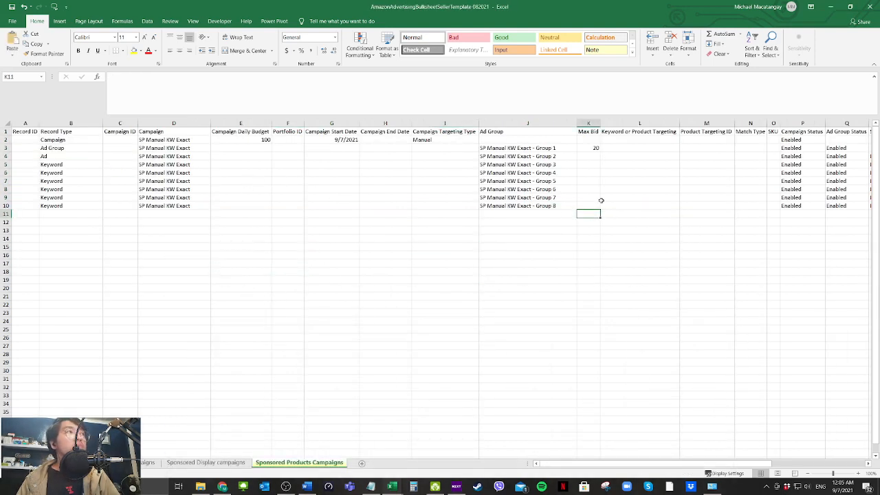
pyautogui.click(617, 163)
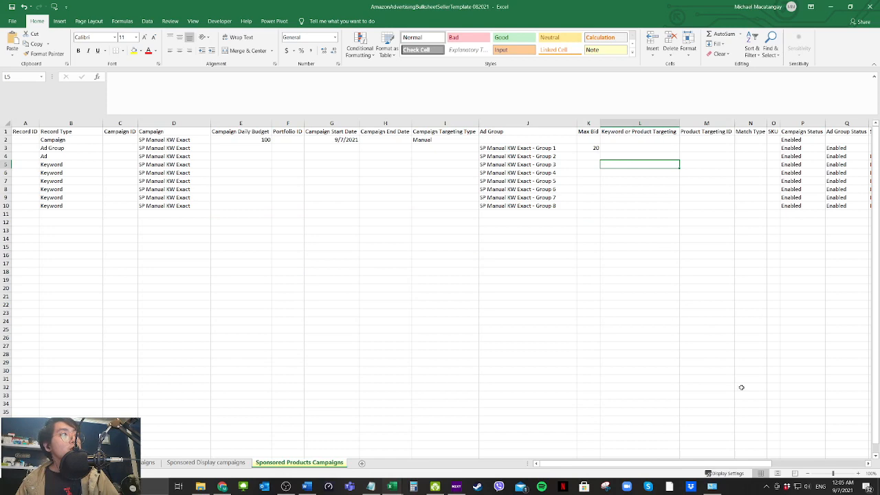
pyautogui.moveTo(709, 464); pyautogui.dragTo(730, 468)
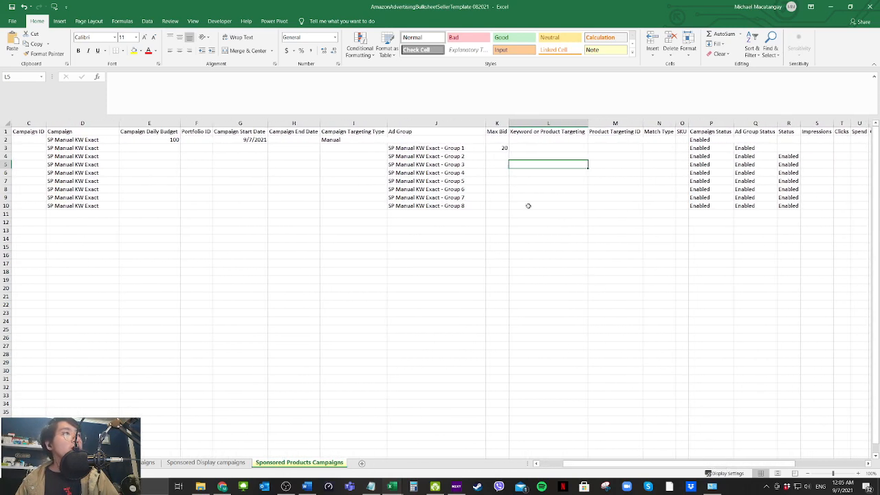
pyautogui.click(8, 165)
pyautogui.moveTo(634, 466)
pyautogui.mouseDown()
pyautogui.moveTo(595, 467)
pyautogui.moveTo(626, 466)
pyautogui.mouseUp()
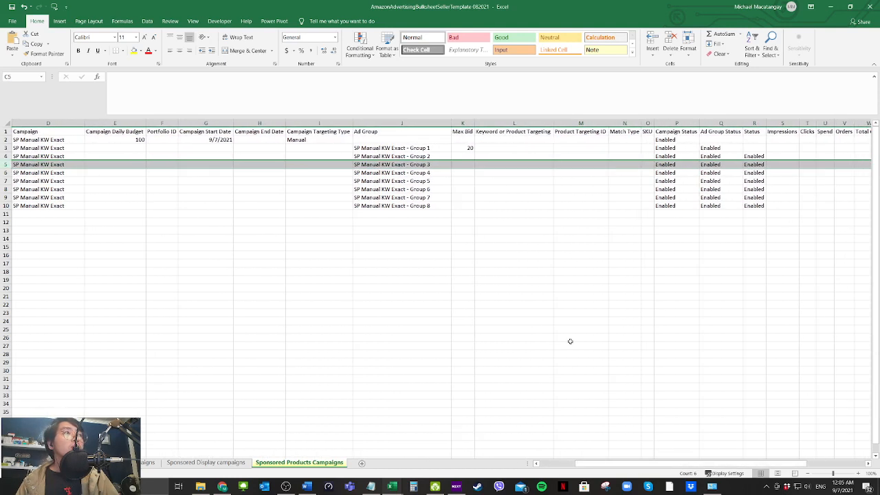
pyautogui.click(503, 165)
pyautogui.hotkey('ctrl', 'v')
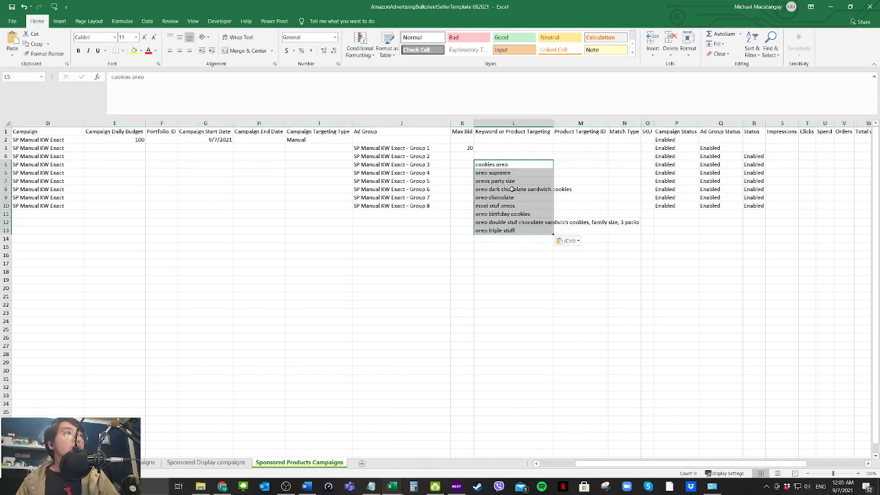
# Step: Clear the surplus keywords in rows 11 to 13 and widen the Keyword or Product Targeting column to fit its contents
pyautogui.click(510, 247)
pyautogui.moveTo(501, 223); pyautogui.dragTo(501, 229)
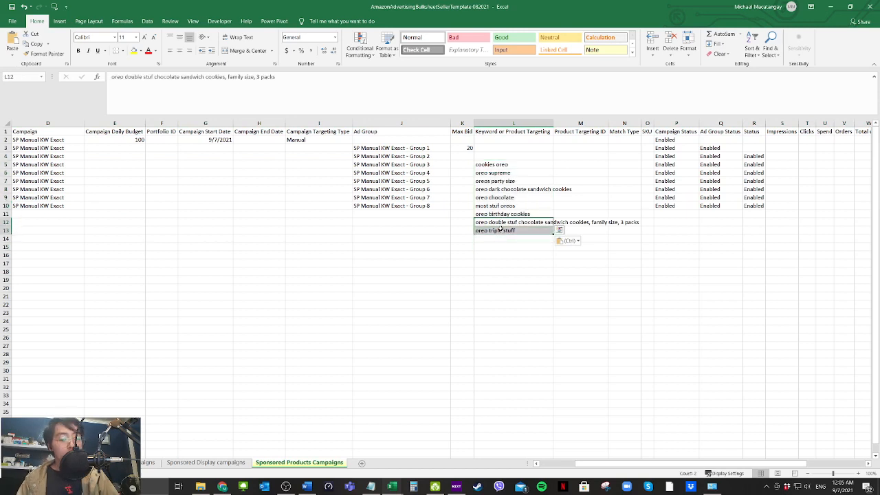
pyautogui.press('Delete')
pyautogui.click(506, 256)
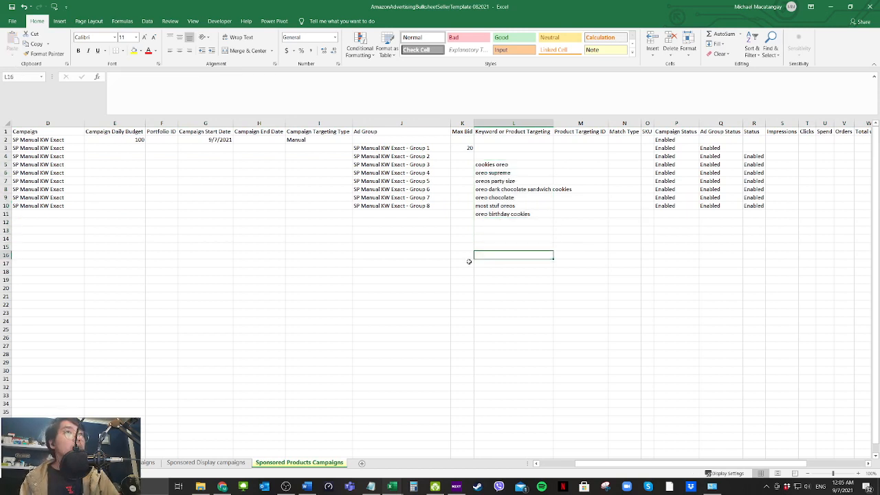
pyautogui.click(490, 218)
pyautogui.press('Delete')
pyautogui.click(575, 212)
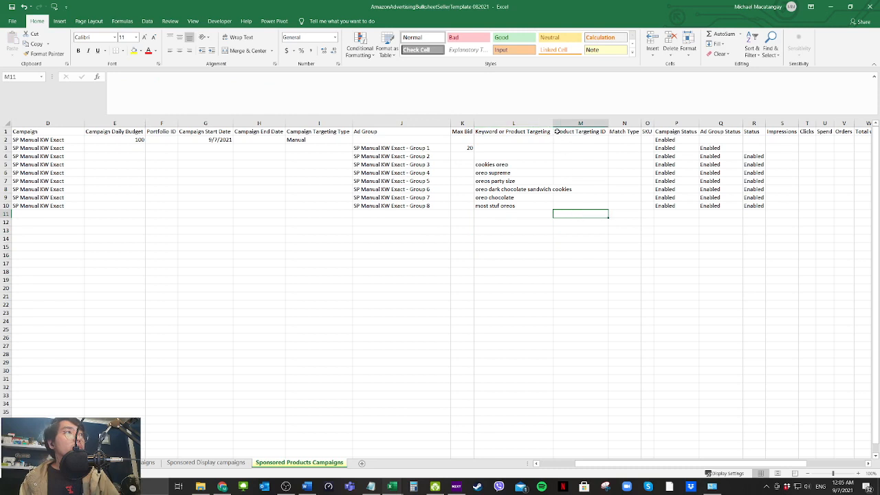
pyautogui.moveTo(554, 122); pyautogui.dragTo(576, 122)
# Step: Set the Match Type of the "cookies oreo" keyword in row 5 to Exact
pyautogui.click(624, 167)
pyautogui.click(645, 162)
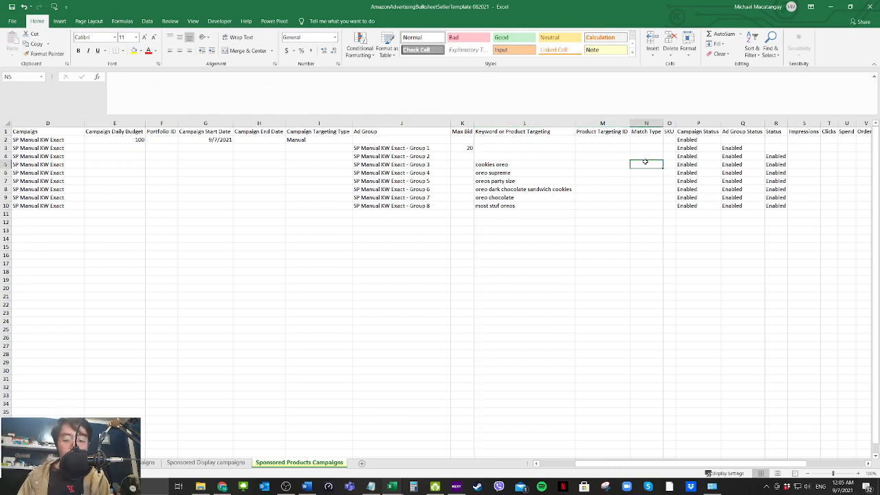
pyautogui.write('E')
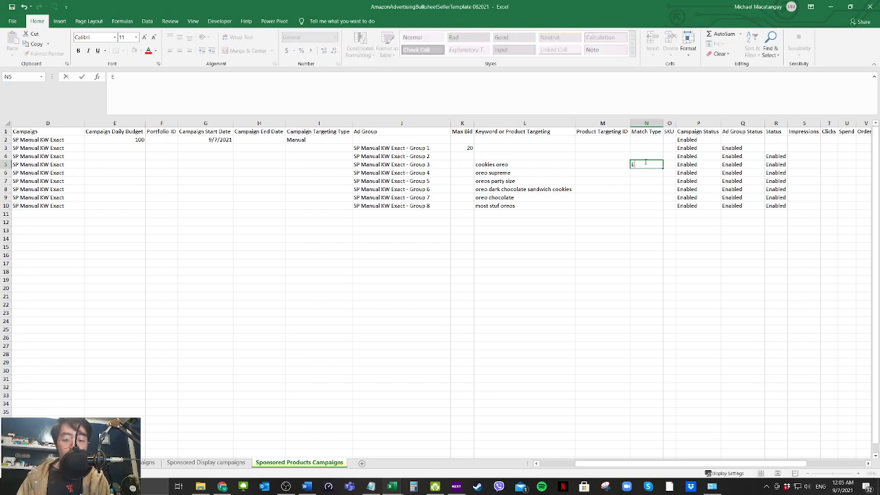
pyautogui.write('xact')
pyautogui.press('Return')
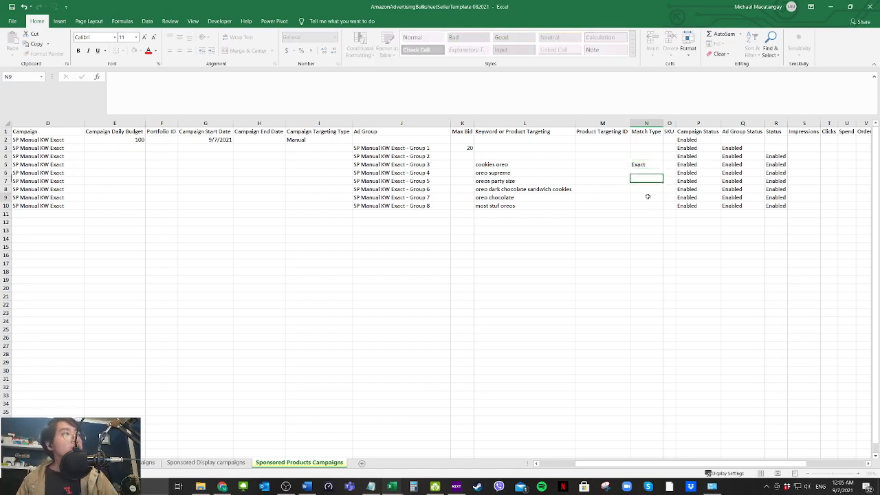
# Step: Copy the Exact match type from row 5 into the Match Type cells of rows 6 to 10
pyautogui.click(642, 164)
pyautogui.hotkey('ctrl', 'c')
pyautogui.click(642, 173)
pyautogui.hotkey('ctrl', 'v')
pyautogui.click(642, 189)
pyautogui.hotkey('ctrl', 'v')
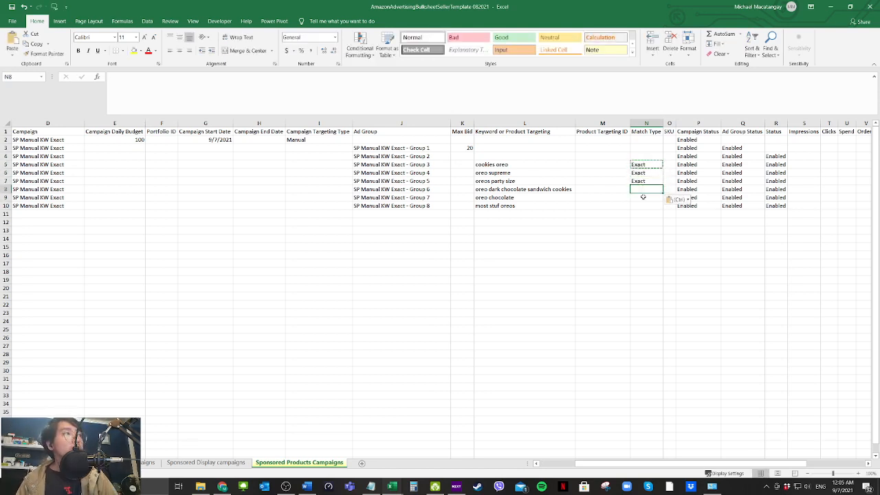
pyautogui.click(642, 197)
pyautogui.hotkey('ctrl', 'v')
pyautogui.click(642, 205)
pyautogui.hotkey('ctrl', 'v')
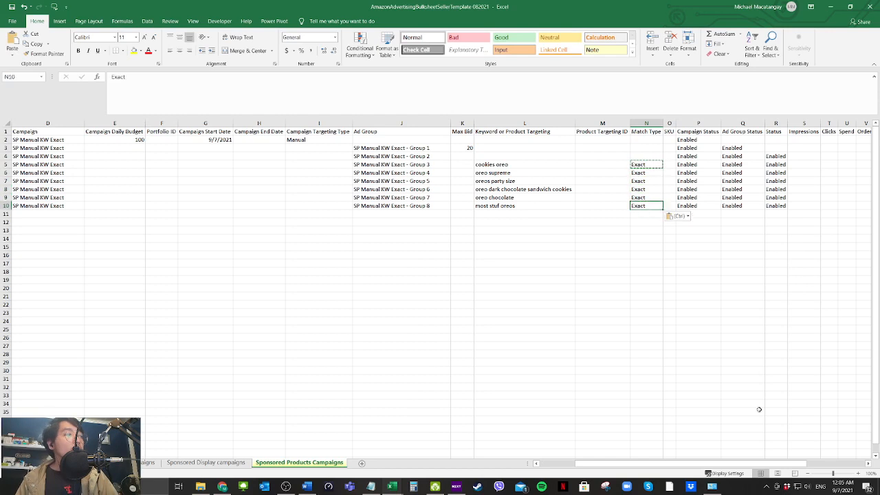
# Step: Insert three blank rows between the Campaign row and the Ad Group row
pyautogui.moveTo(688, 465); pyautogui.dragTo(640, 467)
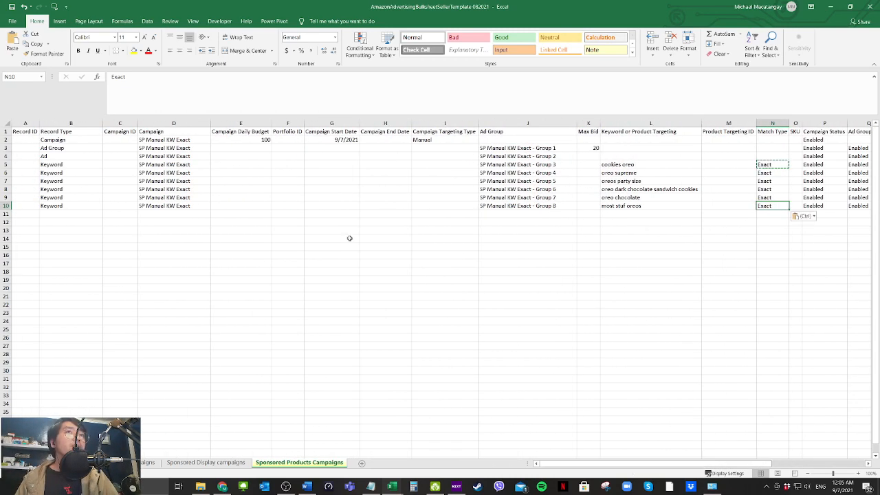
pyautogui.click(331, 223)
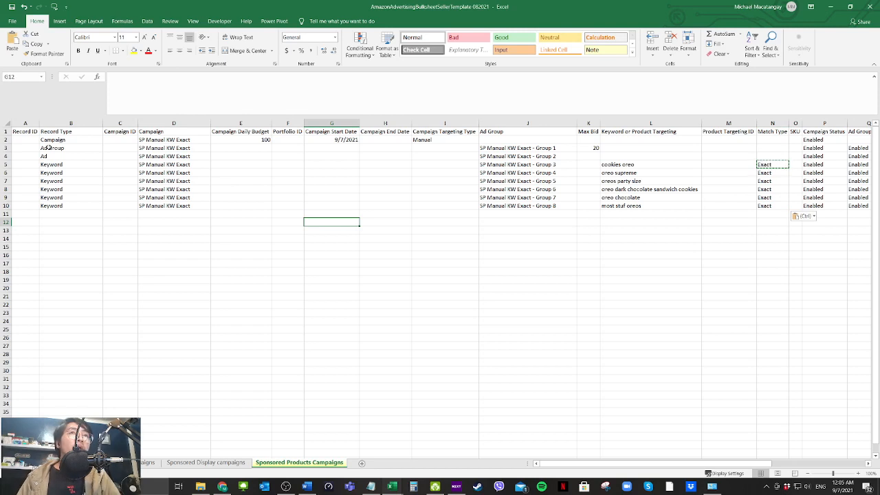
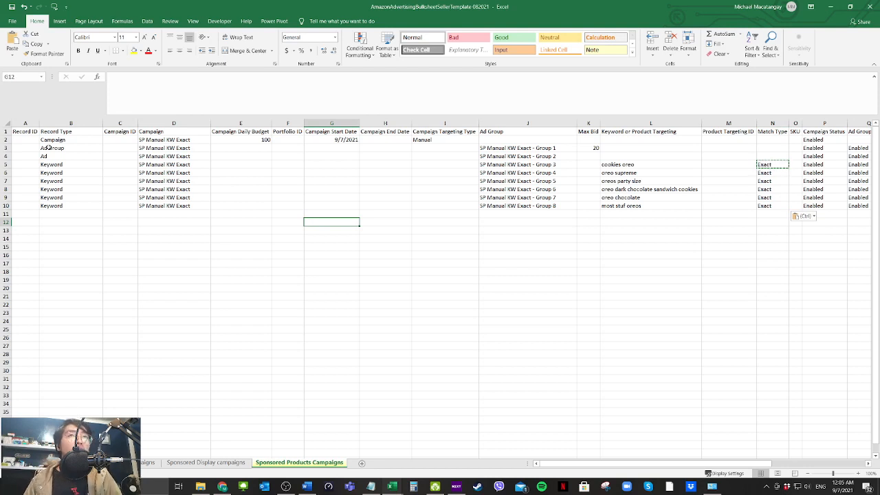
pyautogui.click(60, 157)
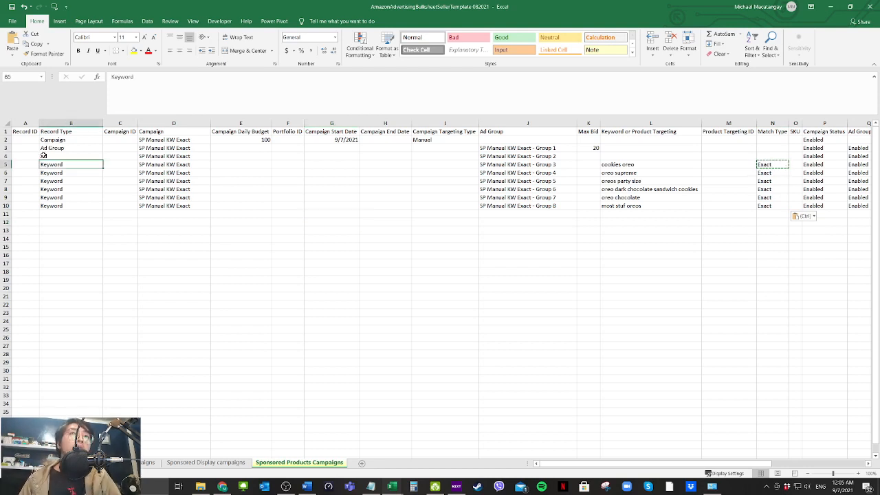
pyautogui.click(7, 147)
pyautogui.moveTo(7, 148); pyautogui.dragTo(8, 165)
pyautogui.rightClick(81, 154)
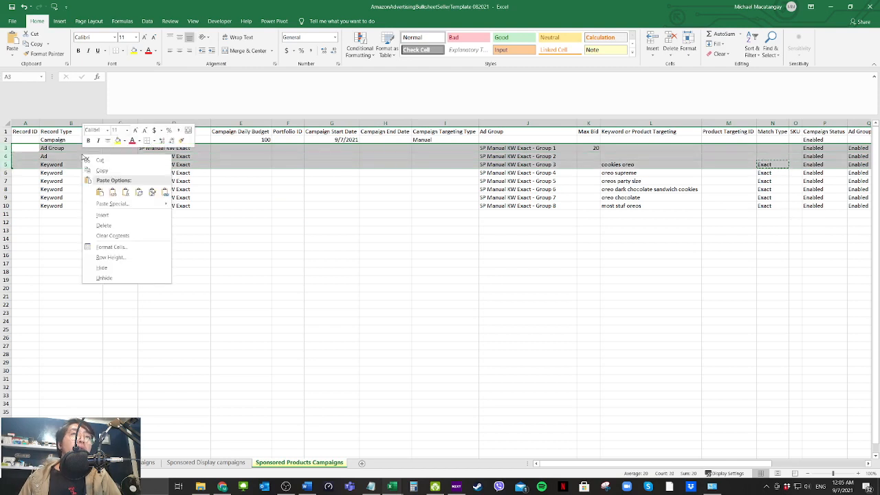
pyautogui.click(102, 216)
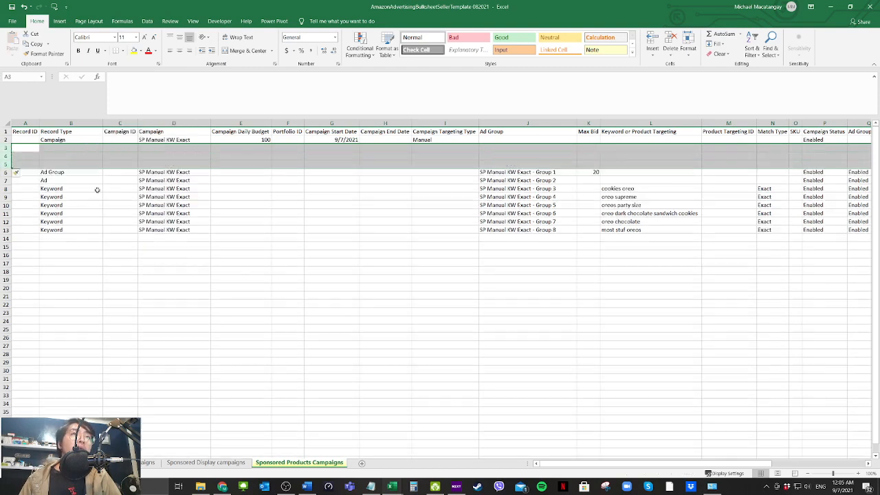
# Step: Enter "Campaign by Placement" as the Record Type of row 3
pyautogui.click(71, 147)
pyautogui.write('Campaign by')
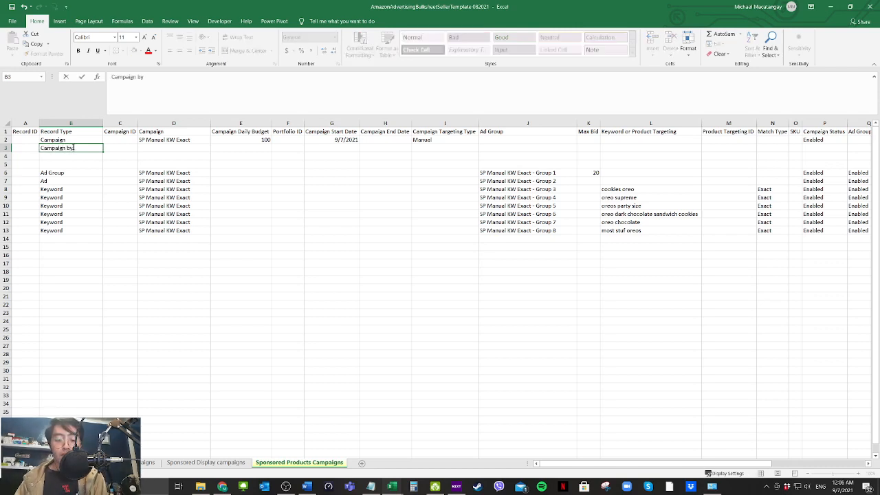
pyautogui.write(' Placement')
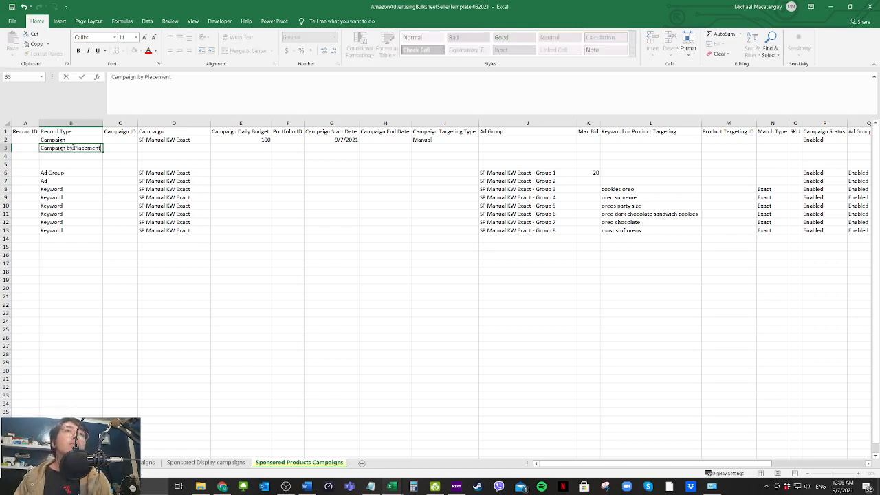
pyautogui.moveTo(75, 156); pyautogui.dragTo(75, 163)
# Step: Copy the Campaign by Placement record type from row 3 into rows 4 and 5
pyautogui.click(75, 150)
pyautogui.hotkey('ctrl', 'c')
pyautogui.click(76, 156)
pyautogui.hotkey('ctrl', 'v')
pyautogui.click(76, 163)
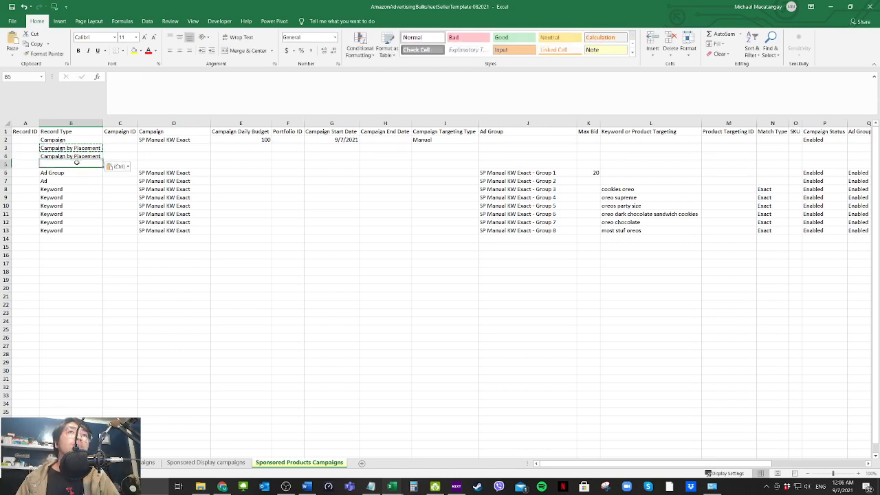
pyautogui.hotkey('ctrl', 'v')
# Step: Enter "Top of Search" as the Placement Type of row 3
pyautogui.click(261, 167)
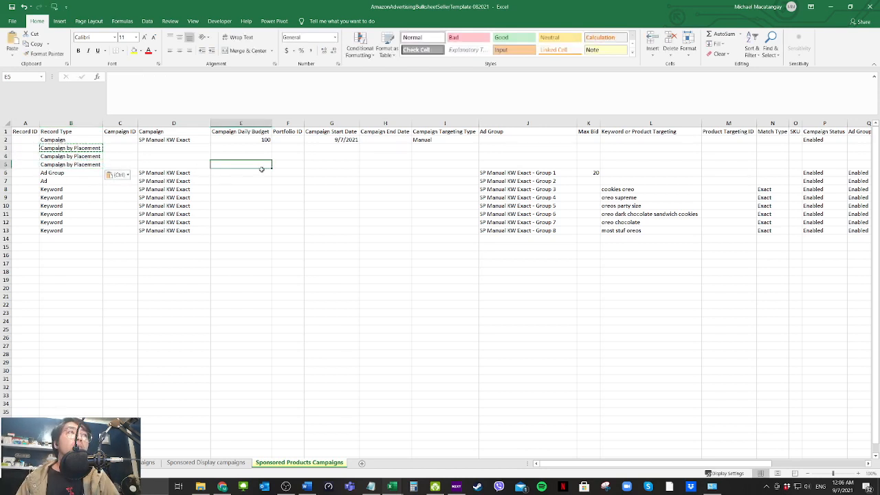
pyautogui.moveTo(649, 465); pyautogui.dragTo(688, 466)
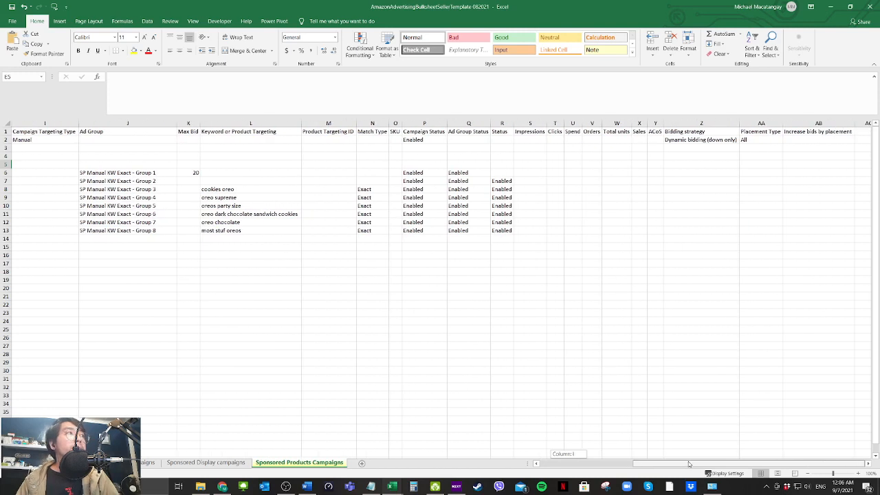
pyautogui.click(723, 180)
pyautogui.click(722, 148)
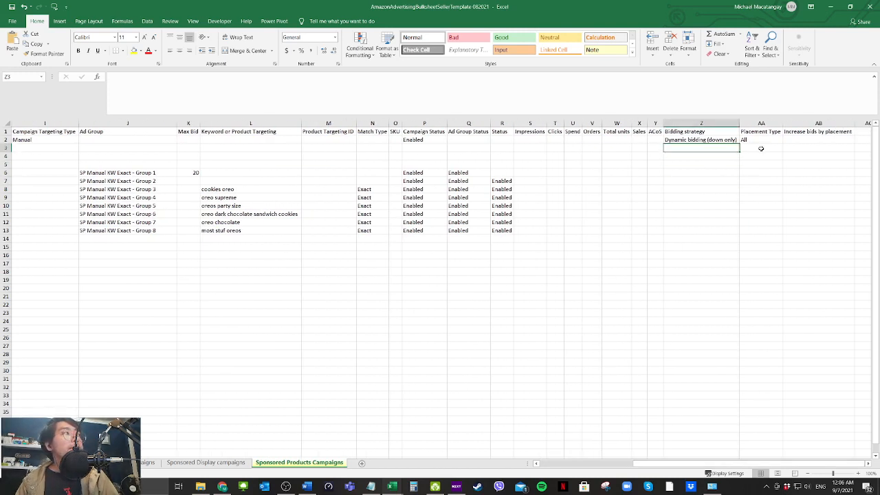
pyautogui.click(762, 148)
pyautogui.write('Top')
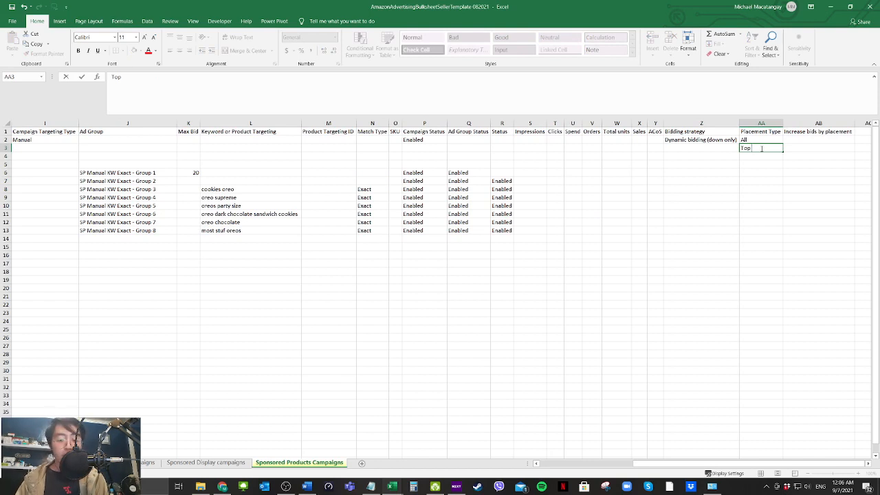
pyautogui.write(' of Search')
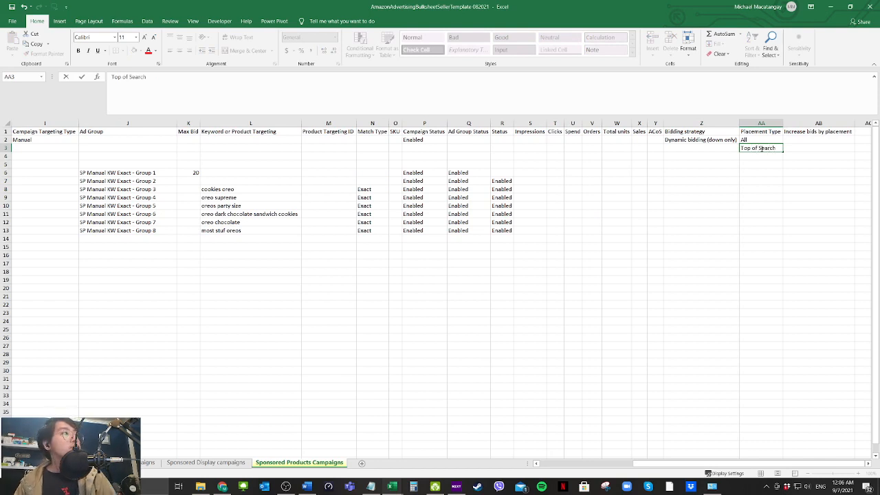
pyautogui.click(750, 189)
pyautogui.click(750, 150)
pyautogui.click(753, 156)
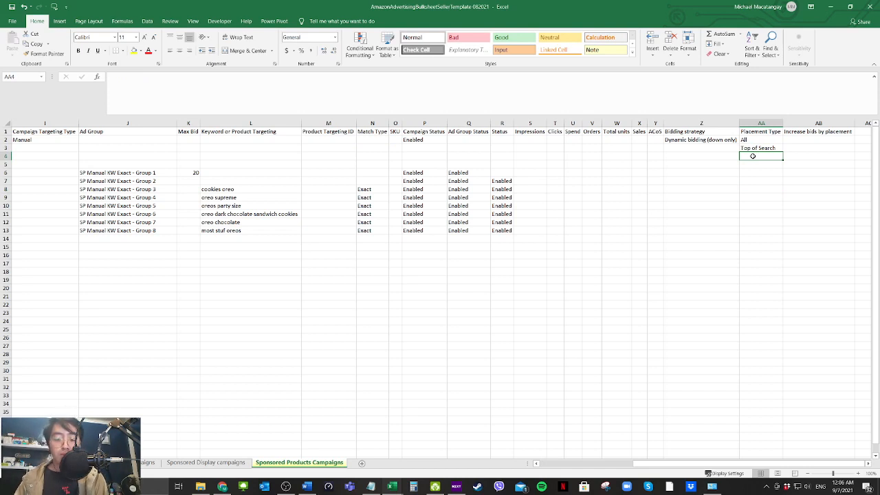
pyautogui.click(757, 181)
pyautogui.click(757, 157)
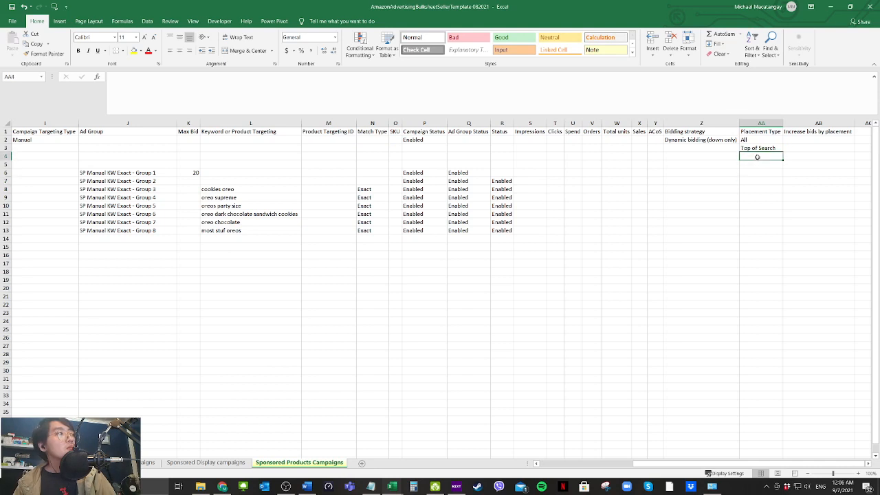
pyautogui.click(757, 187)
pyautogui.click(709, 182)
pyautogui.click(710, 173)
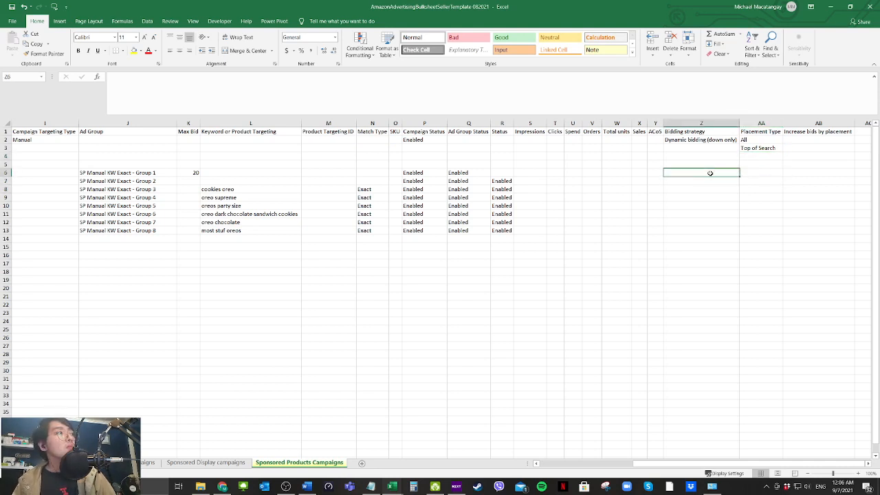
pyautogui.click(762, 155)
pyautogui.click(757, 196)
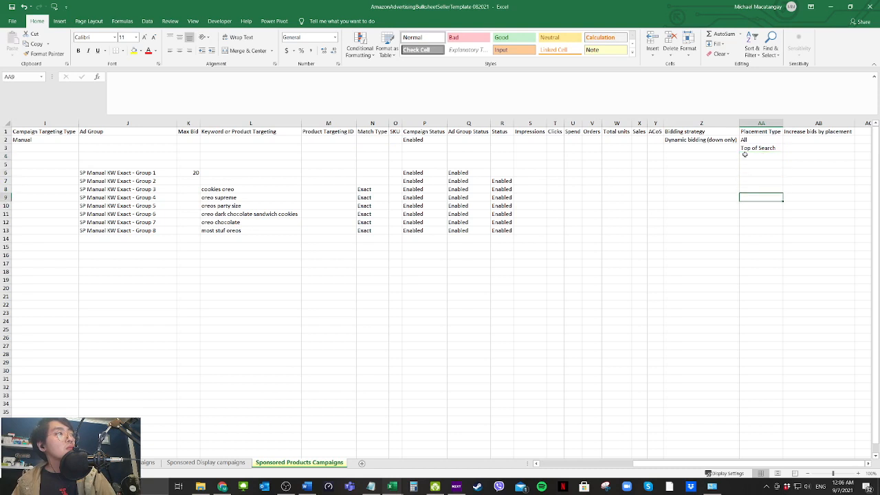
pyautogui.click(745, 155)
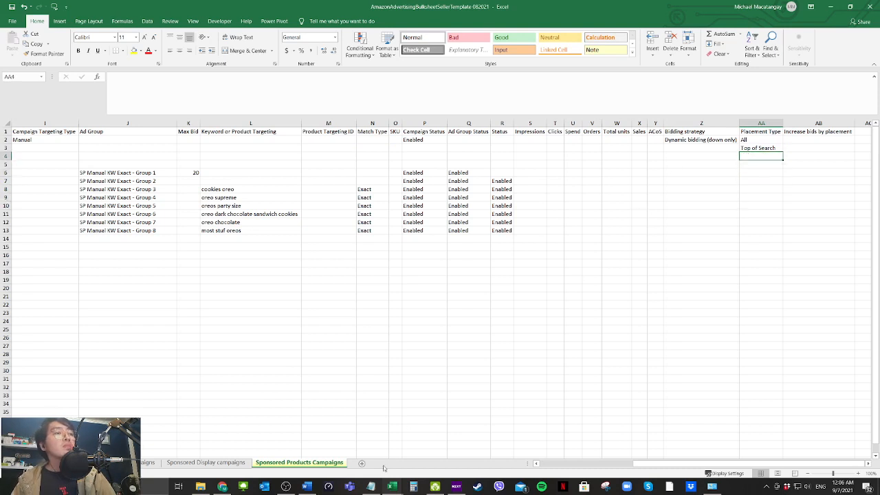
pyautogui.click(372, 486)
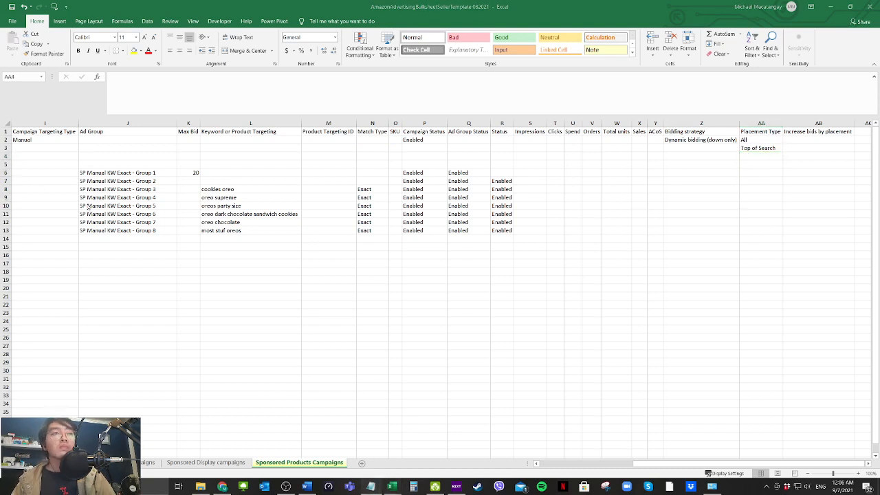
pyautogui.click(12, 21)
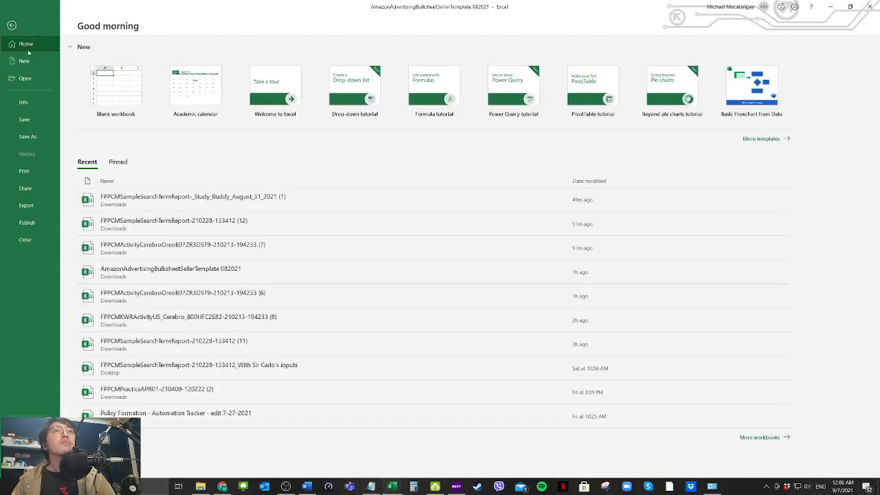
pyautogui.click(115, 90)
pyautogui.doubleClick(306, 254)
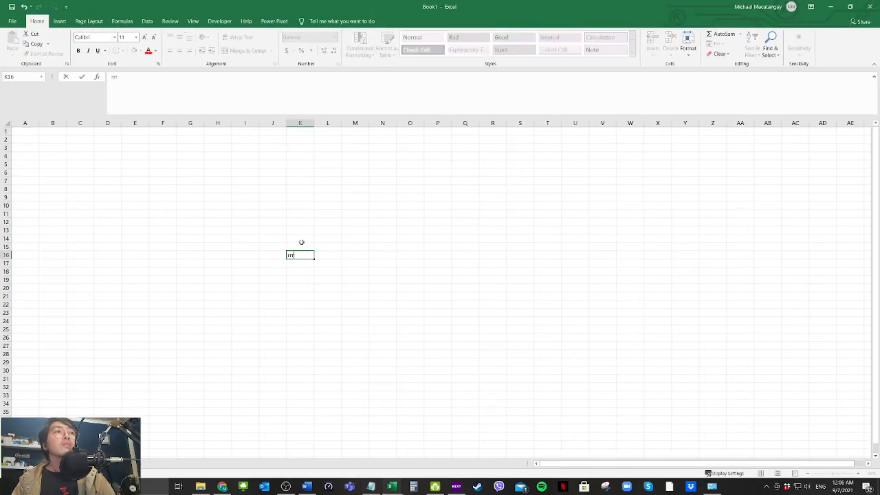
pyautogui.click(870, 6)
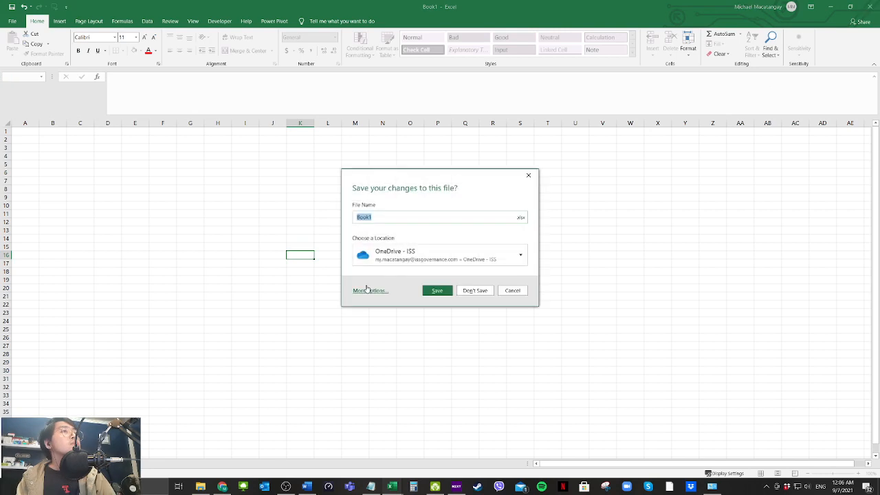
pyautogui.click(474, 289)
# Step: Enter "Rest of Search" and "Product Pages" as the Placement Types of rows 4 and 5
pyautogui.click(758, 157)
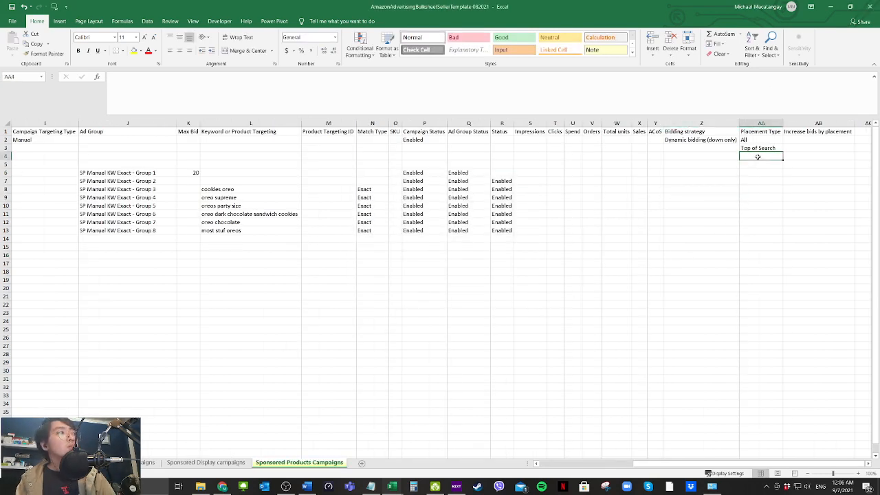
pyautogui.write('Rest')
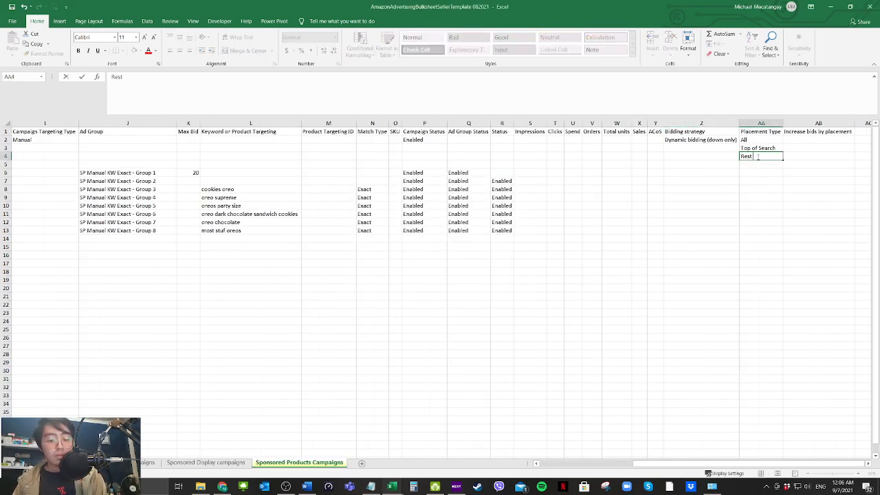
pyautogui.write(' of Search')
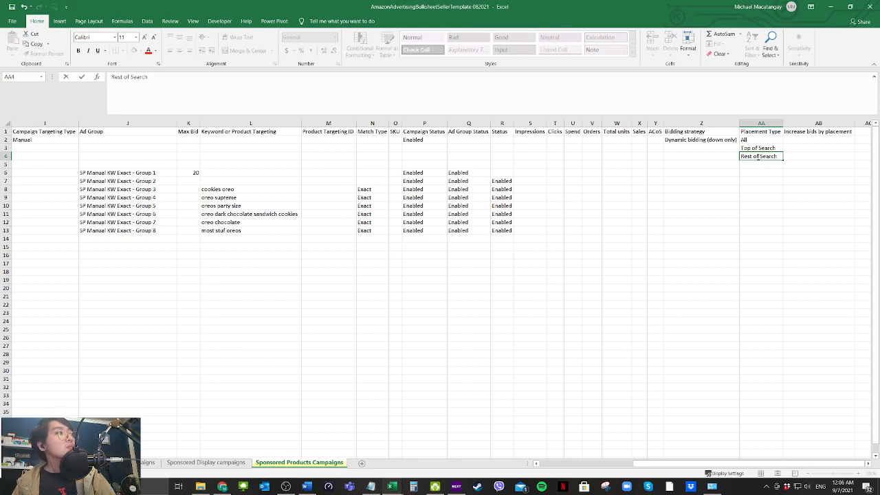
pyautogui.click(768, 181)
pyautogui.click(762, 165)
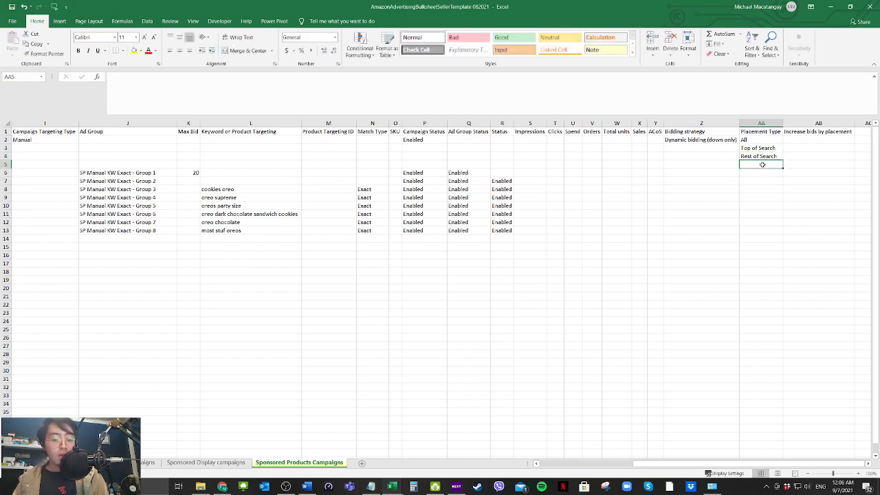
pyautogui.write('Product P')
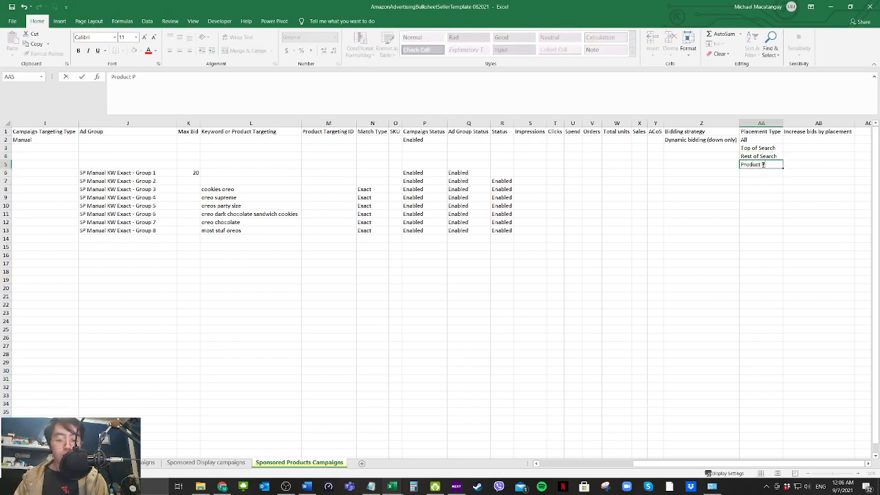
pyautogui.write('ages')
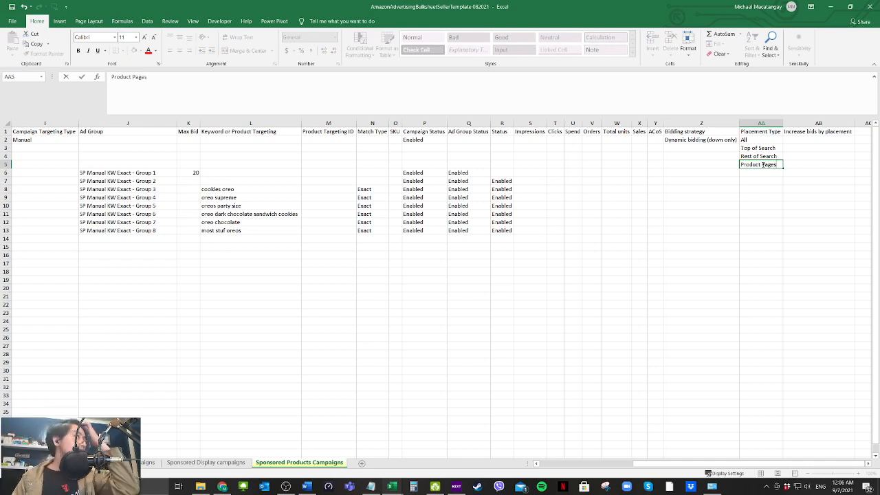
pyautogui.click(755, 180)
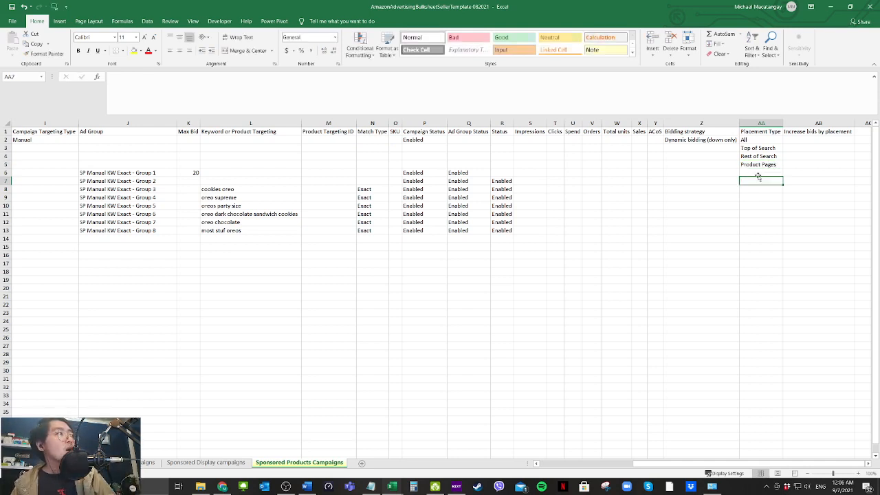
# Step: Set the Increase bids by placement value of the Top of Search row to 100
pyautogui.click(825, 148)
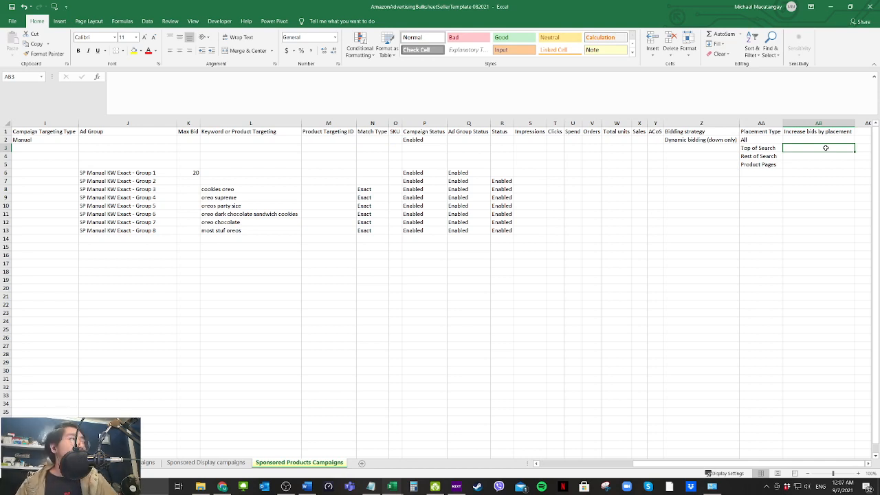
pyautogui.write('1')
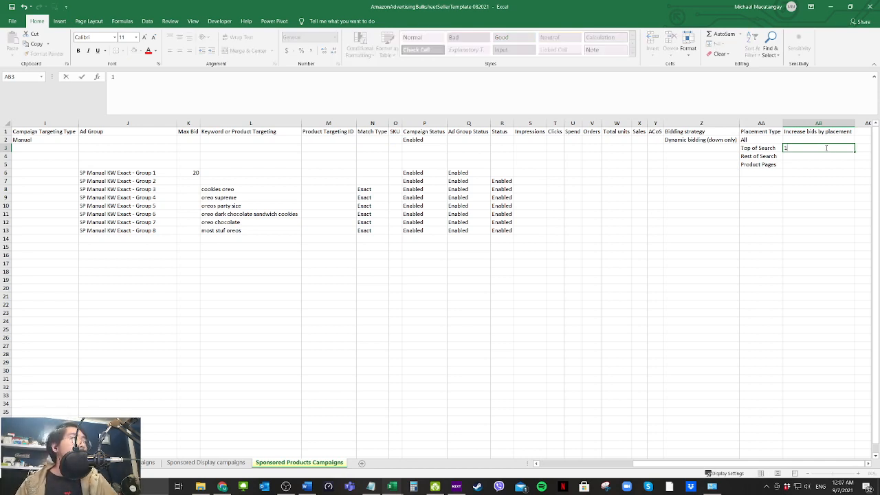
pyautogui.write('00')
pyautogui.press('Return')
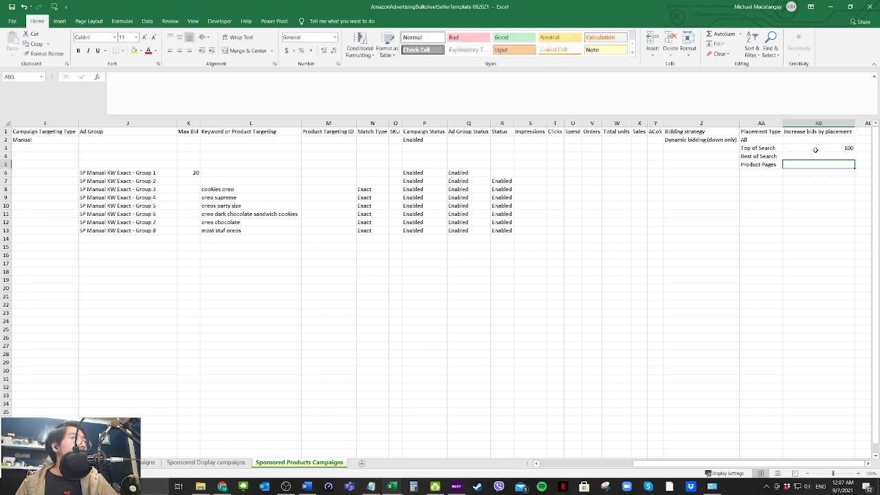
# Step: Copy the Top of Search bid increase of 100 into the Product Pages row
pyautogui.click(815, 148)
pyautogui.hotkey('ctrl', 'c')
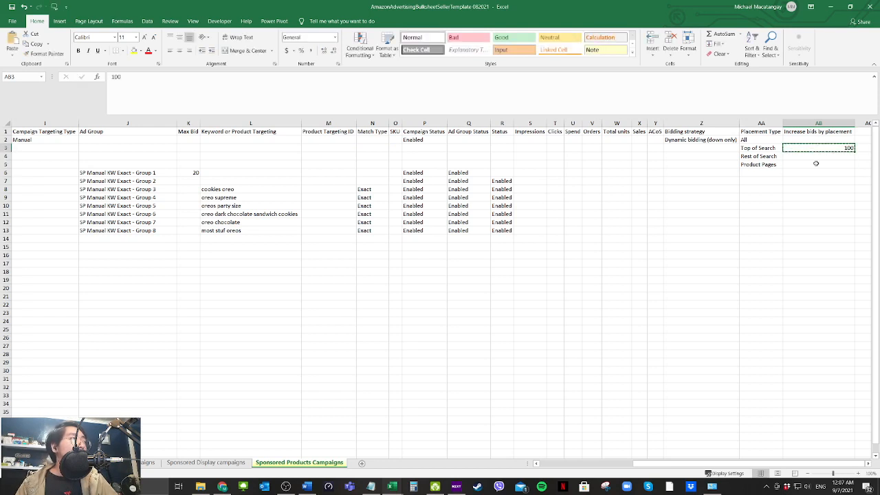
pyautogui.click(817, 165)
pyautogui.hotkey('ctrl', 'v')
# Step: Review the campaign, ad group and keyword rows together with the bid increases of the Top of Search and Product Pages placements
pyautogui.moveTo(798, 465); pyautogui.dragTo(694, 479)
pyautogui.click(274, 280)
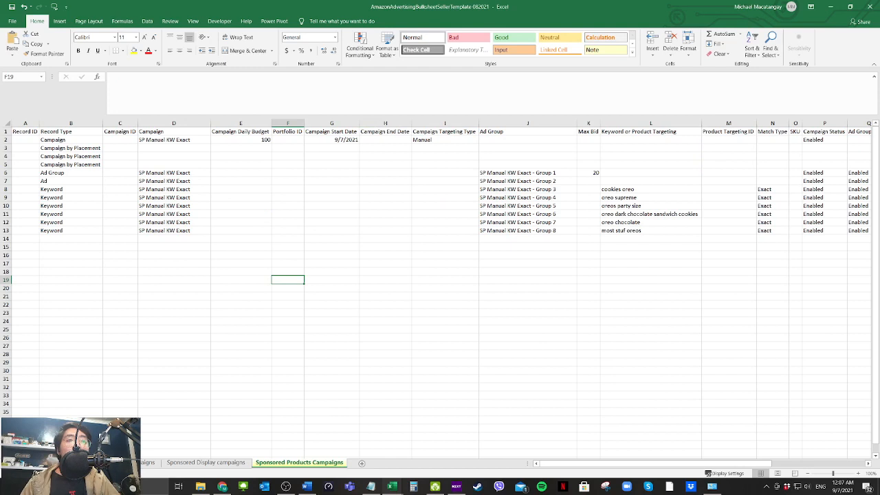
pyautogui.hotkey('alt', 'Tab')
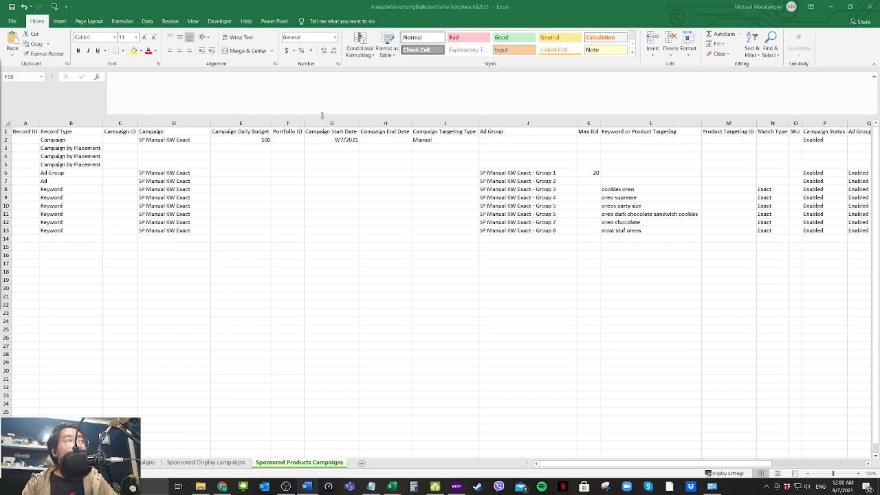
pyautogui.moveTo(634, 189); pyautogui.dragTo(639, 231)
pyautogui.click(520, 308)
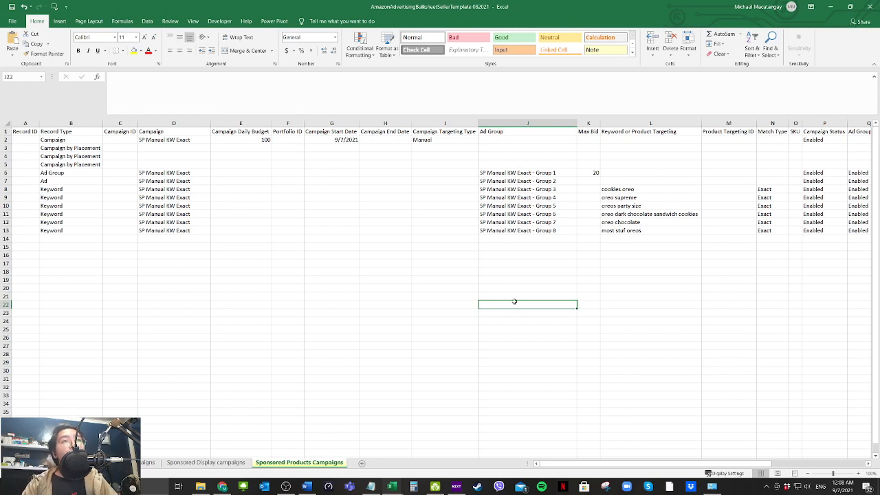
pyautogui.click(574, 233)
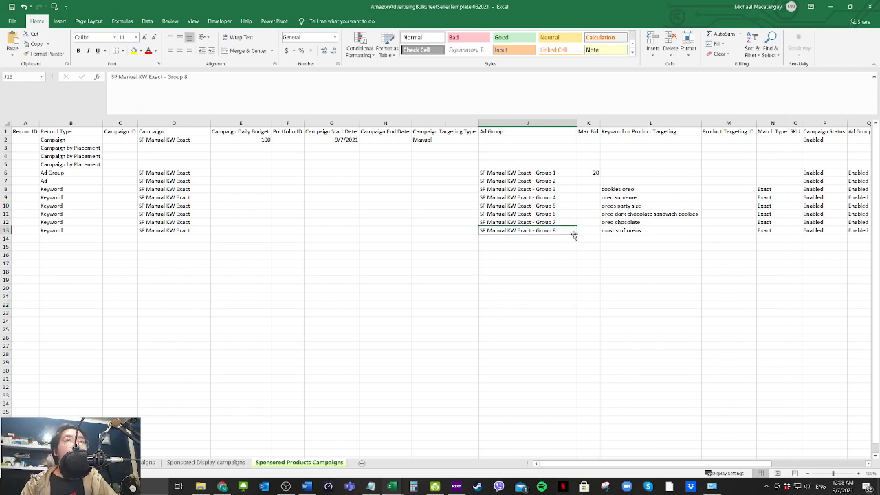
pyautogui.moveTo(688, 465); pyautogui.dragTo(691, 468)
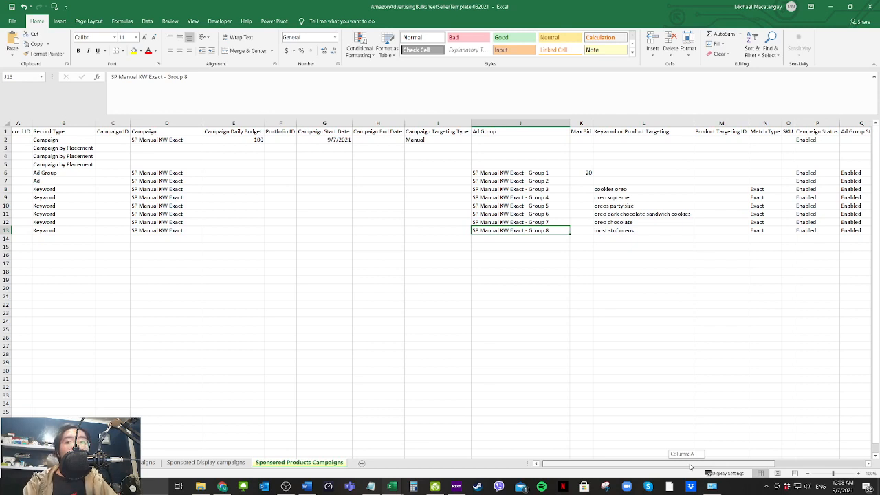
pyautogui.moveTo(690, 467); pyautogui.dragTo(715, 466)
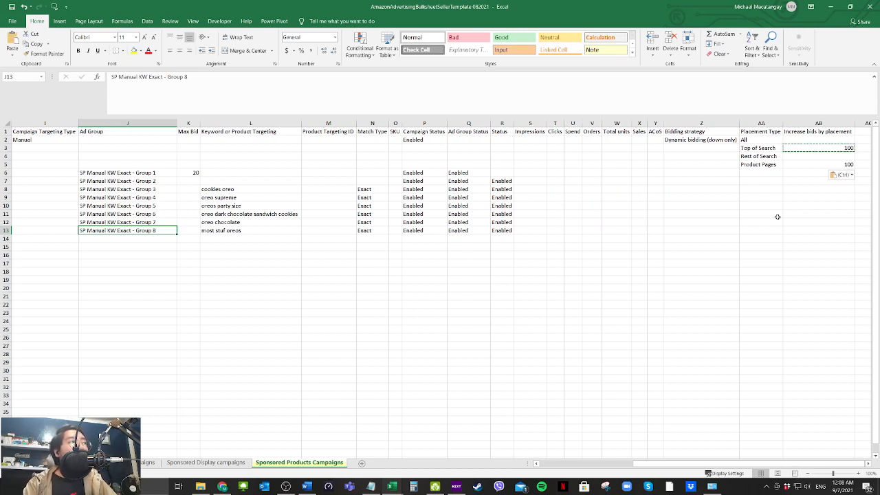
pyautogui.click(797, 179)
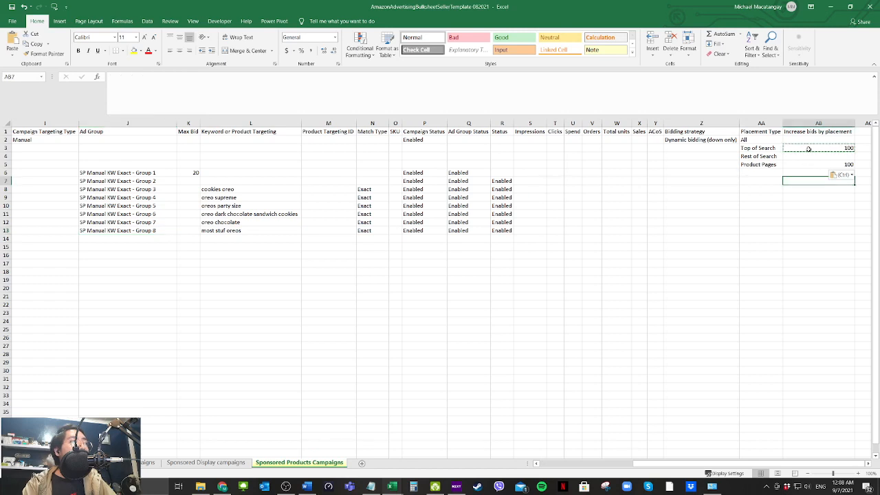
pyautogui.click(808, 148)
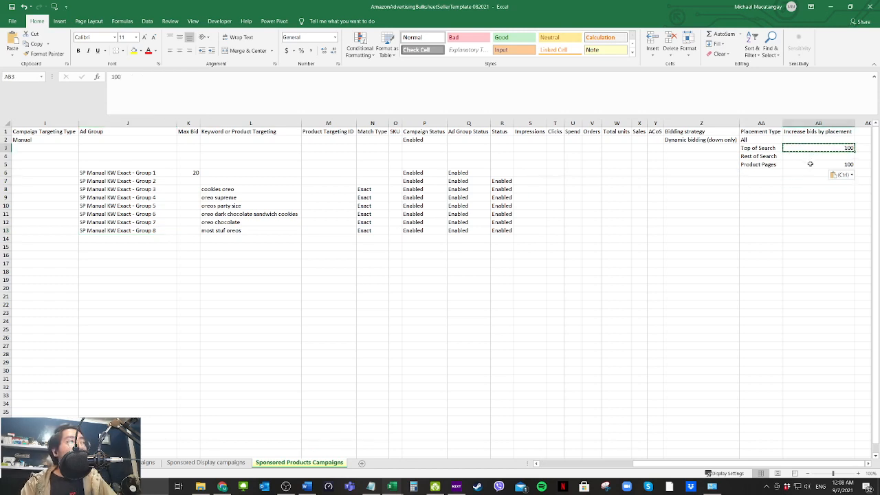
pyautogui.click(810, 164)
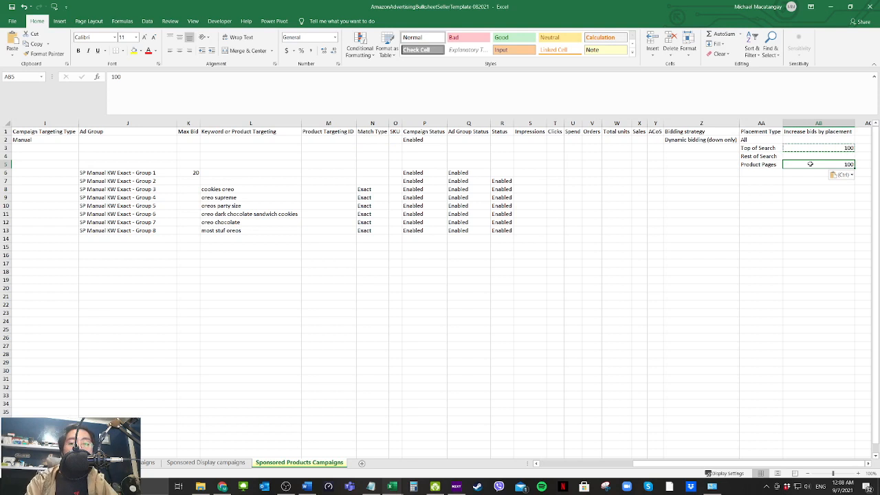
pyautogui.moveTo(729, 464); pyautogui.dragTo(638, 474)
pyautogui.click(516, 240)
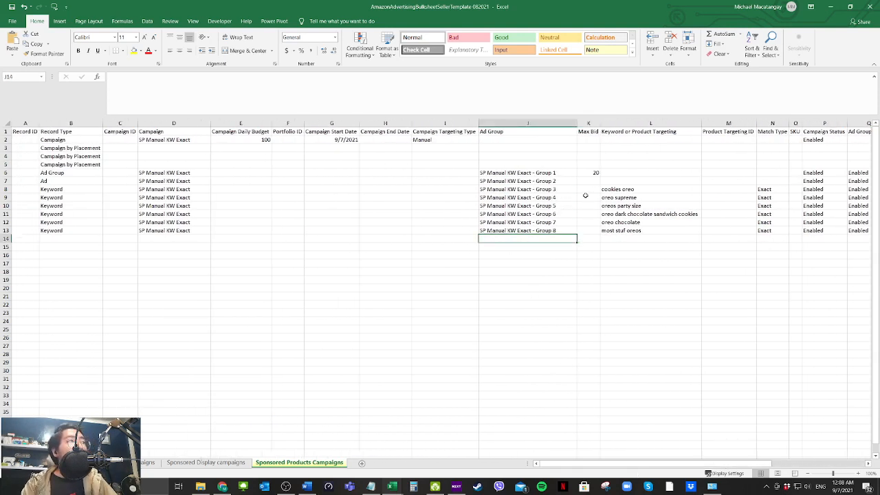
# Step: Set the Max Bid of the "cookies oreo" keyword in row 8 to 2
pyautogui.click(590, 190)
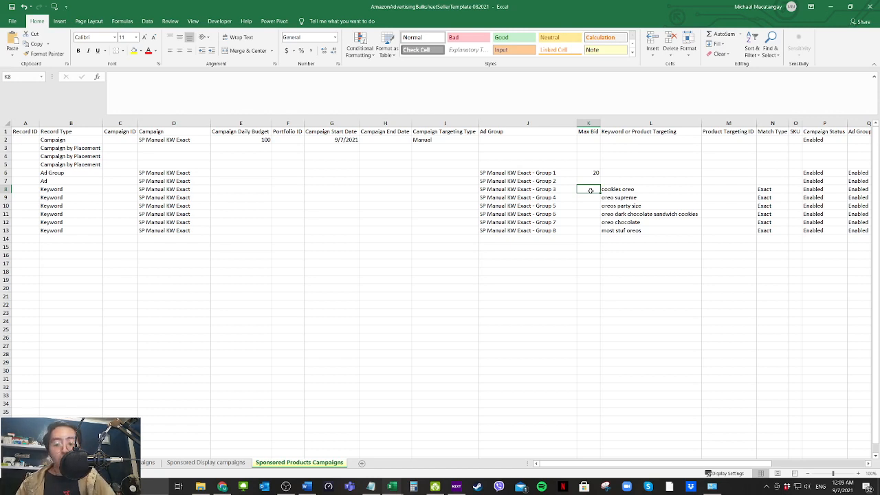
pyautogui.write('2')
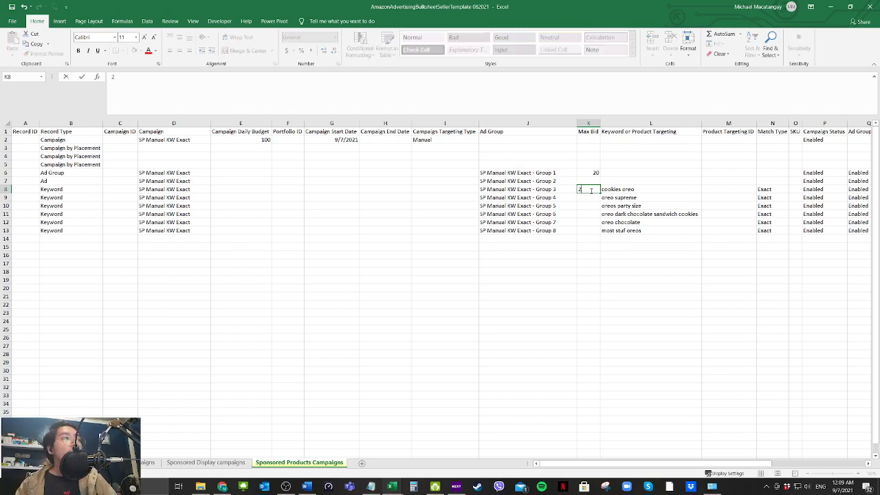
pyautogui.moveTo(590, 230); pyautogui.dragTo(592, 223)
pyautogui.click(596, 190)
pyautogui.click(596, 198)
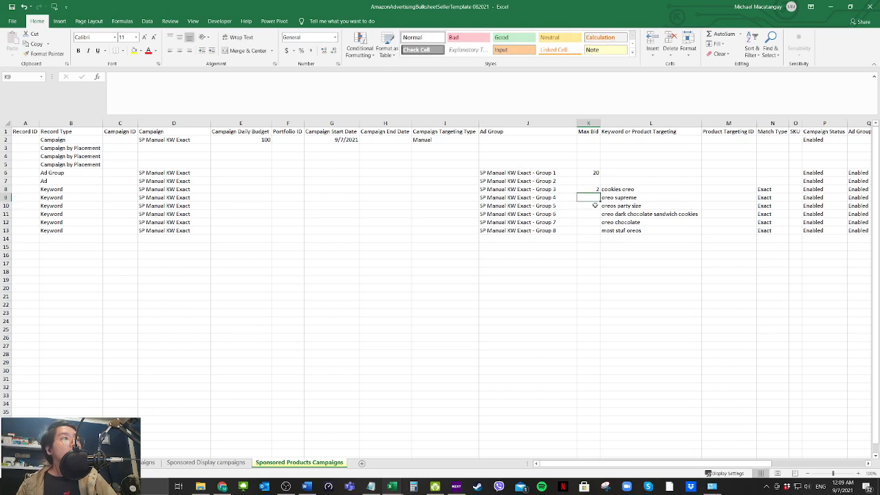
# Step: Fill the Max Bid of row 8 down through the remaining keyword rows 9 to 13
pyautogui.click(596, 206)
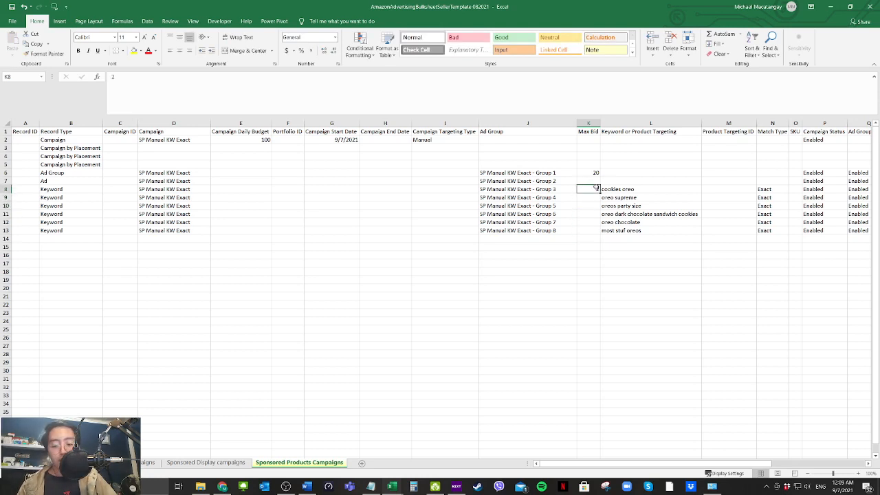
pyautogui.press('Down')
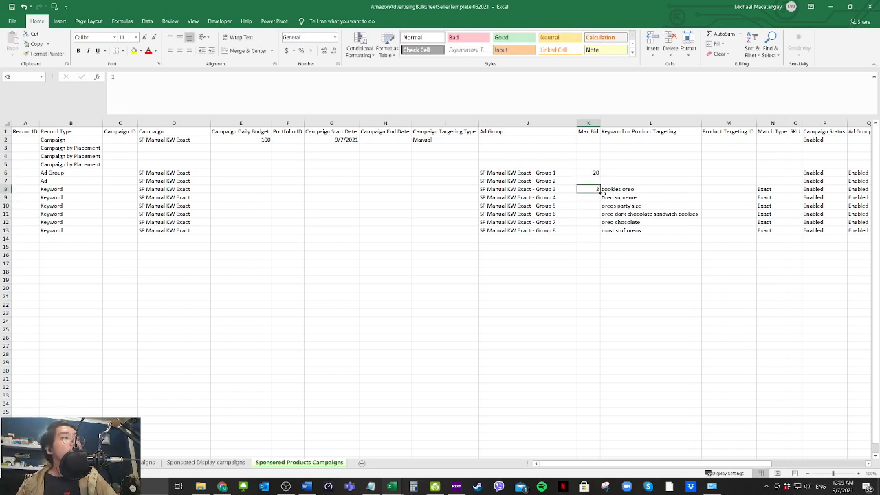
pyautogui.press('Right')
pyautogui.click(597, 191)
pyautogui.moveTo(600, 193); pyautogui.dragTo(600, 234)
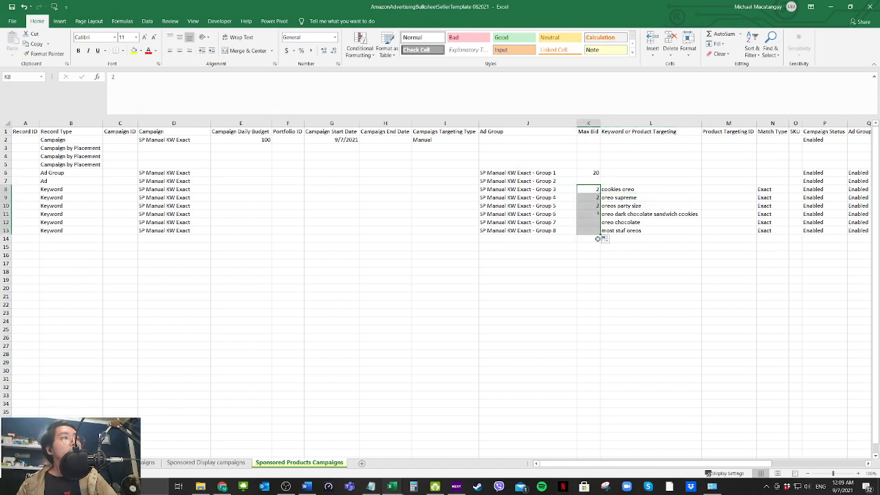
pyautogui.click(601, 285)
pyautogui.click(548, 253)
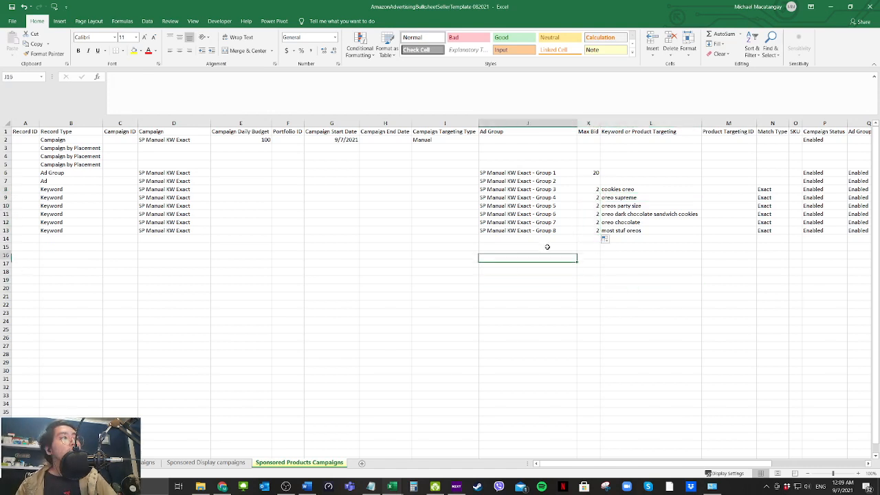
pyautogui.click(597, 174)
pyautogui.moveTo(596, 190); pyautogui.dragTo(595, 230)
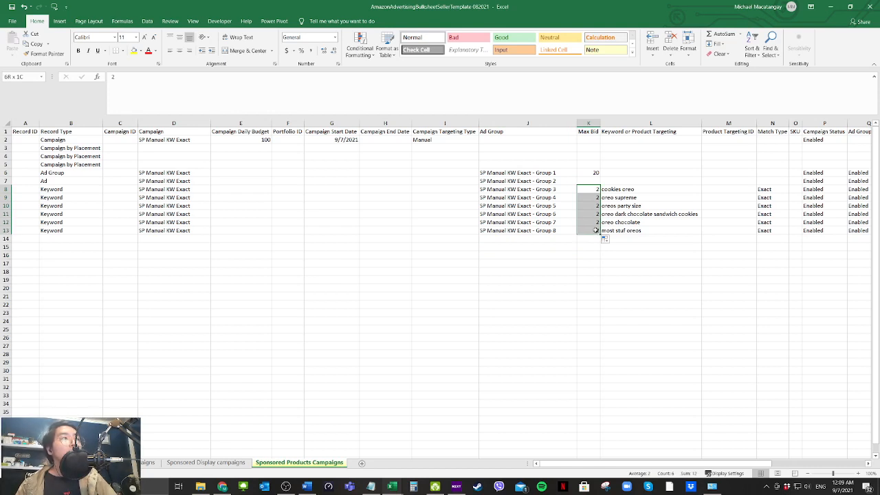
pyautogui.click(595, 173)
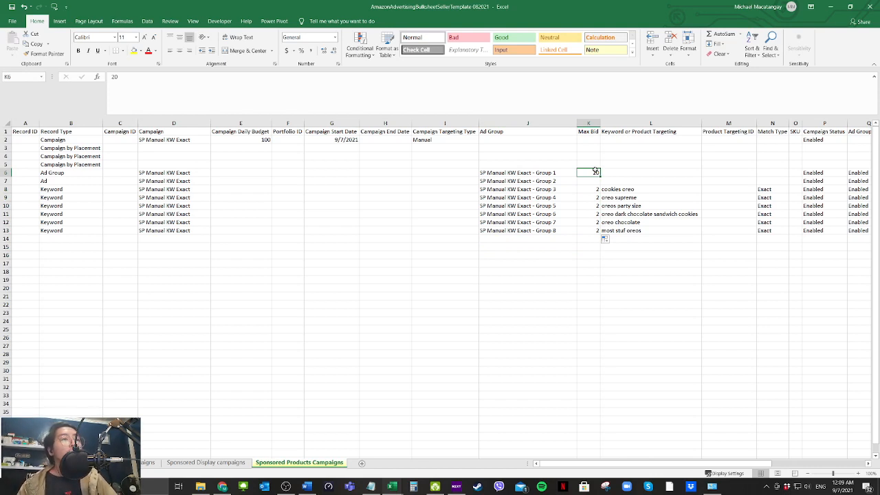
pyautogui.click(583, 277)
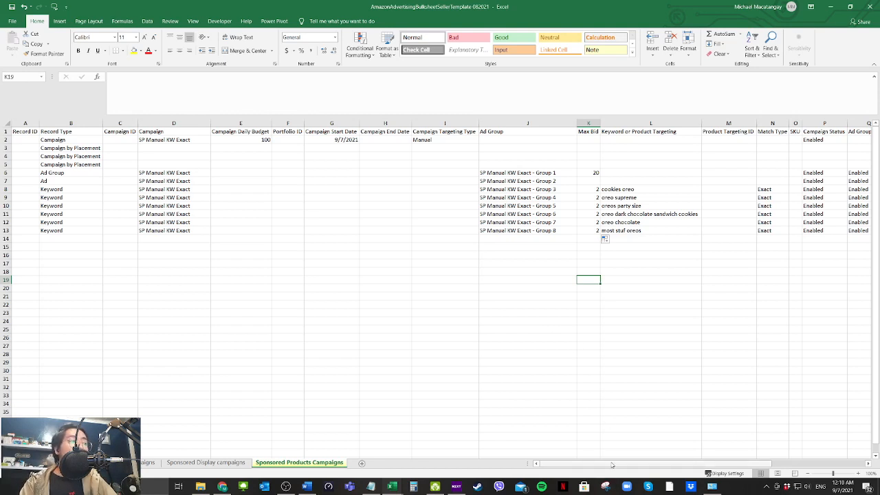
pyautogui.click(180, 285)
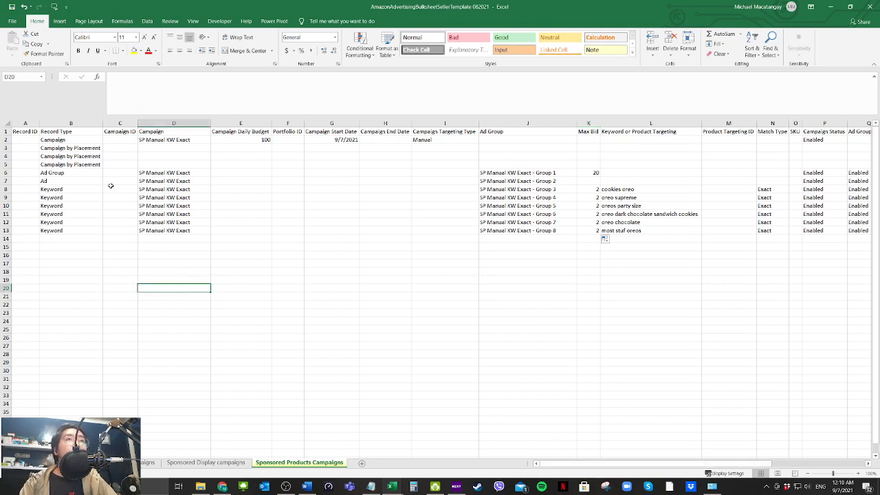
pyautogui.click(120, 163)
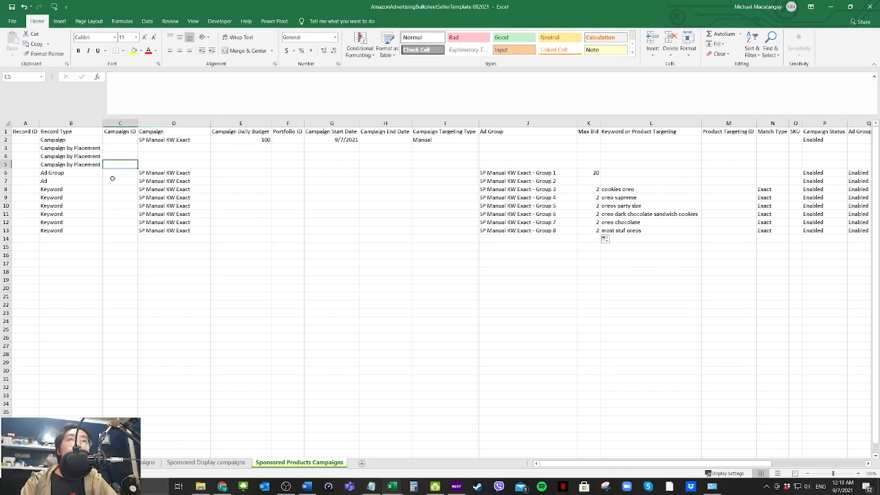
pyautogui.click(120, 204)
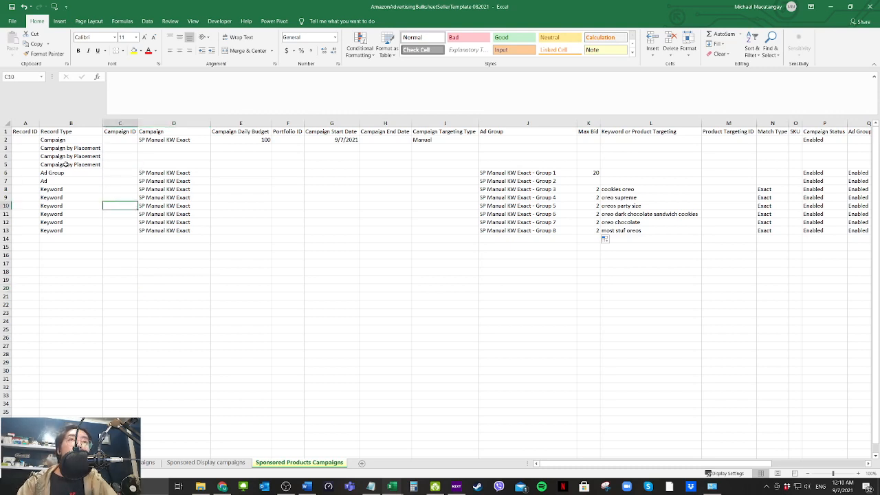
pyautogui.click(30, 140)
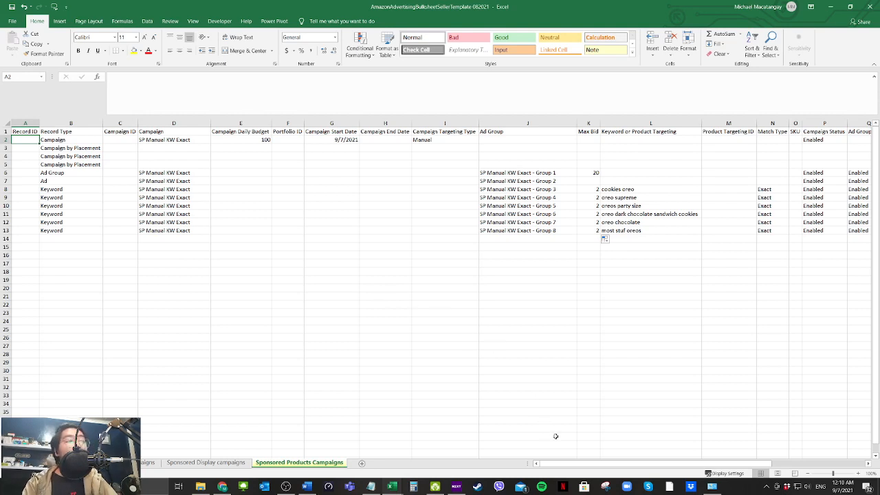
pyautogui.click(236, 141)
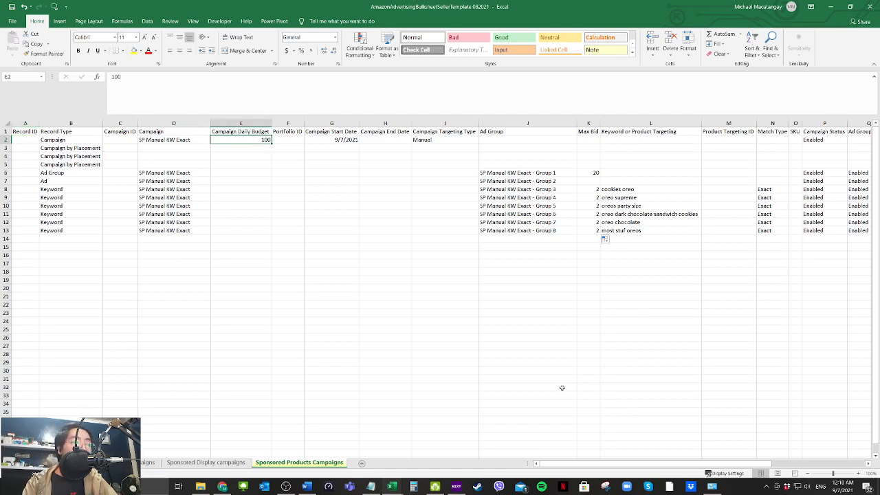
pyautogui.moveTo(615, 463); pyautogui.dragTo(660, 464)
pyautogui.click(332, 327)
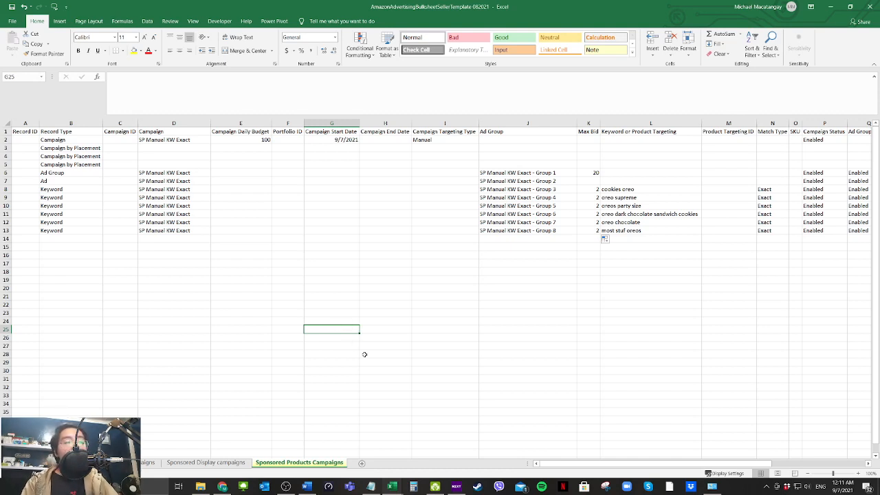
# Step: Switch to the FPPCMSampleSearchTermReport workbook
pyautogui.click(392, 486)
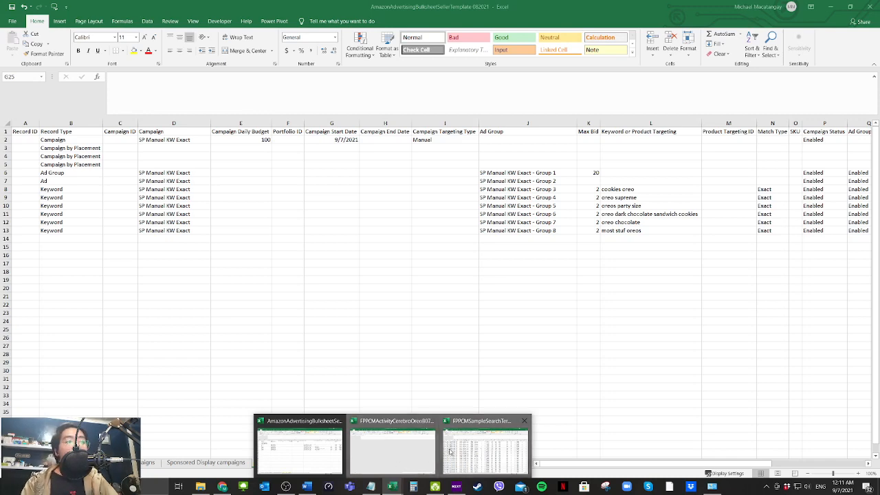
pyautogui.click(485, 450)
pyautogui.click(372, 343)
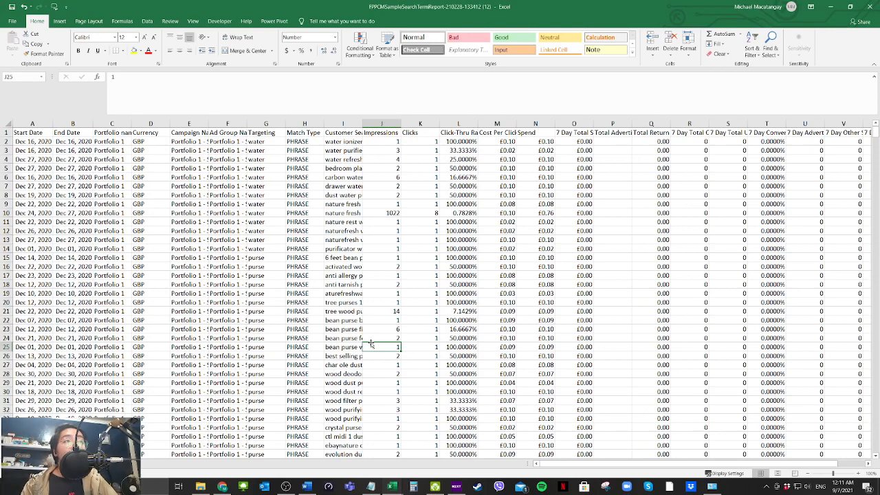
# Step: Insert a PivotTable based on the full search term report data on a new worksheet
pyautogui.click(271, 240)
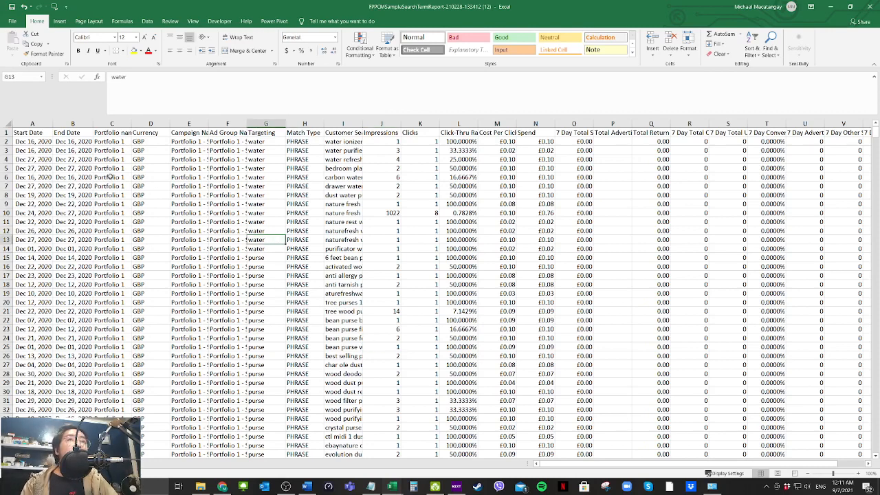
pyautogui.click(60, 21)
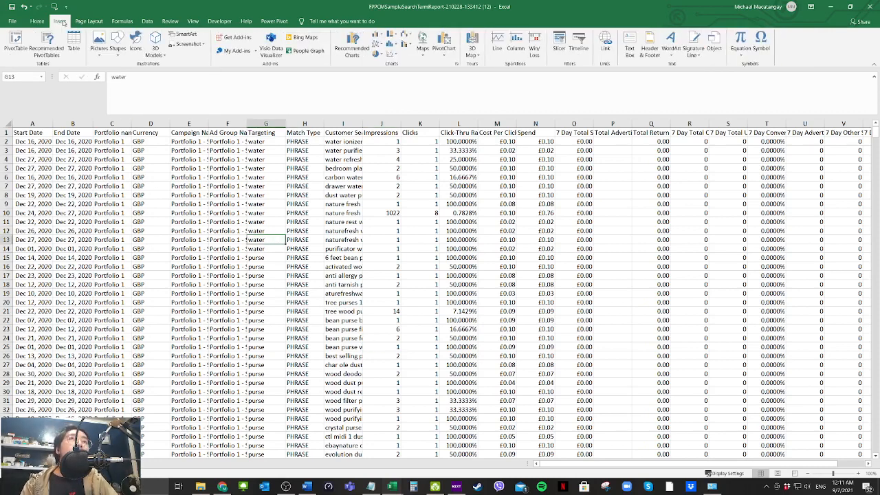
pyautogui.click(15, 43)
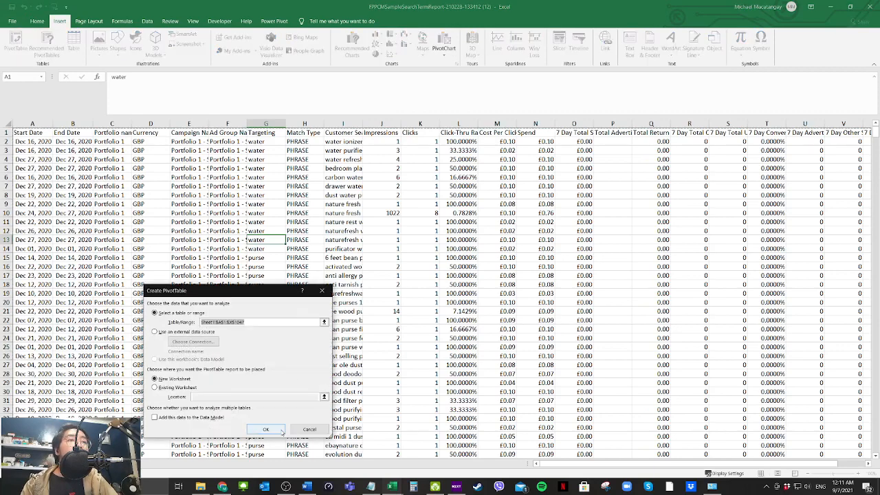
pyautogui.click(281, 431)
pyautogui.click(442, 272)
pyautogui.moveTo(70, 195); pyautogui.dragTo(87, 195)
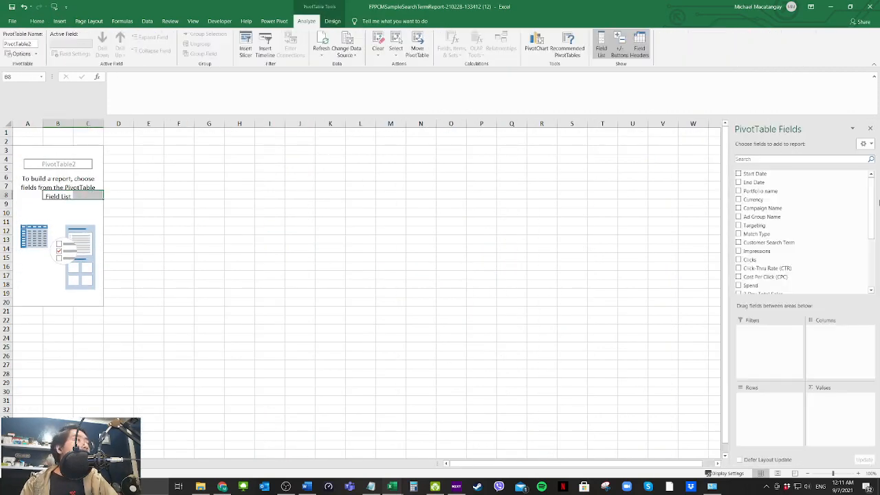
# Step: Add Customer Search Term to the PivotTable as rows, with Impressions and Clicks as summed values
pyautogui.scroll(-2, 874, 227)
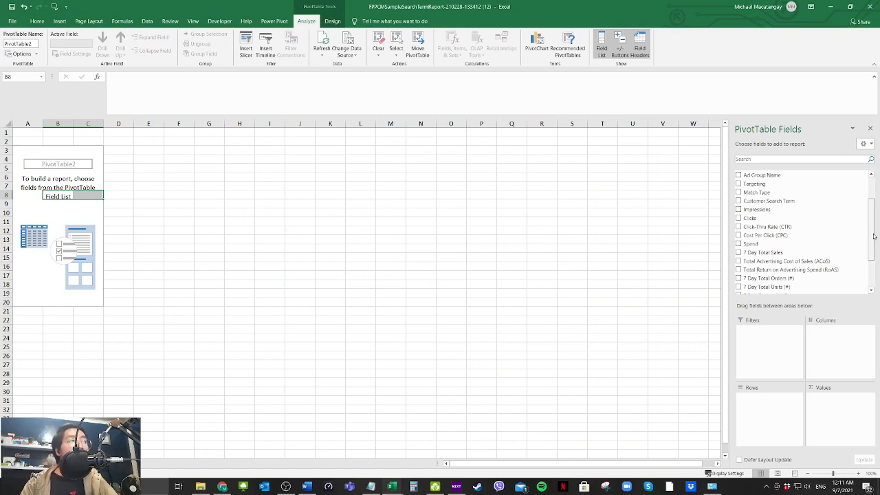
pyautogui.click(739, 201)
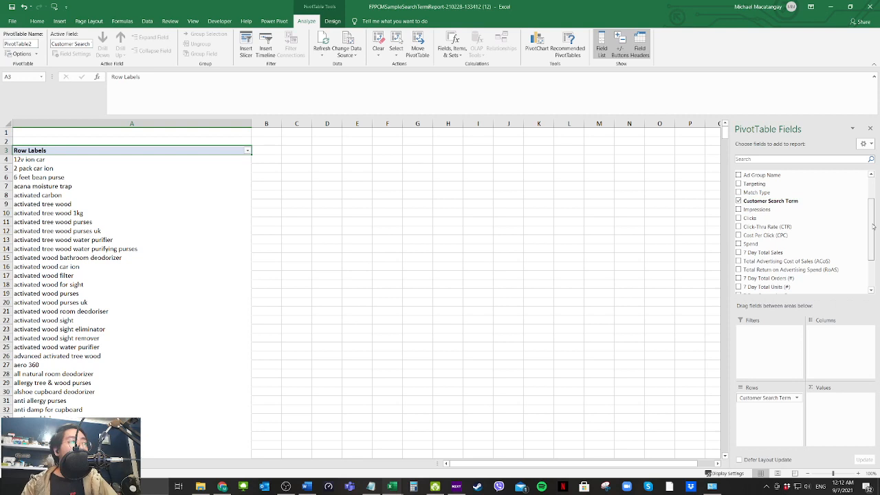
pyautogui.moveTo(874, 227); pyautogui.dragTo(877, 265)
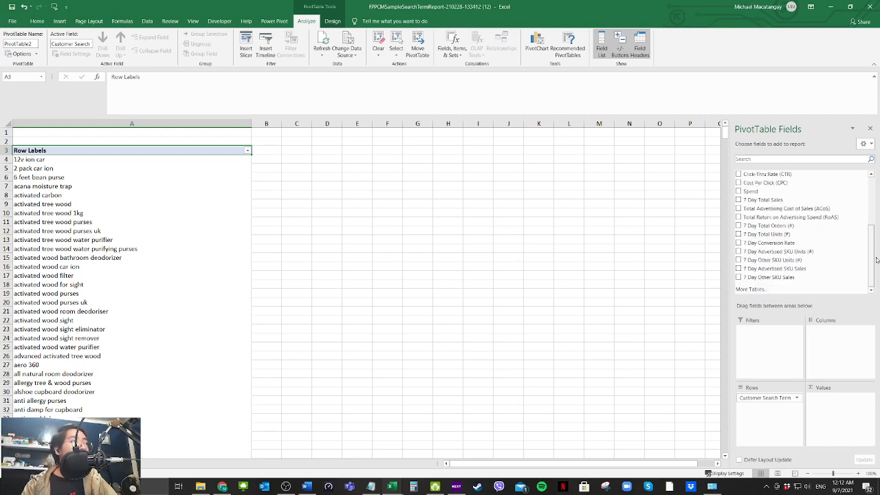
pyautogui.scroll(3, 768, 207)
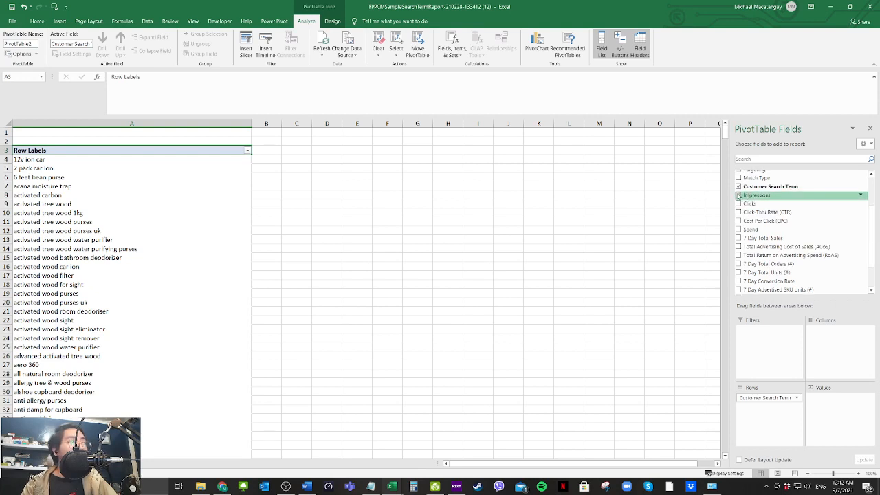
pyautogui.click(738, 195)
pyautogui.click(739, 203)
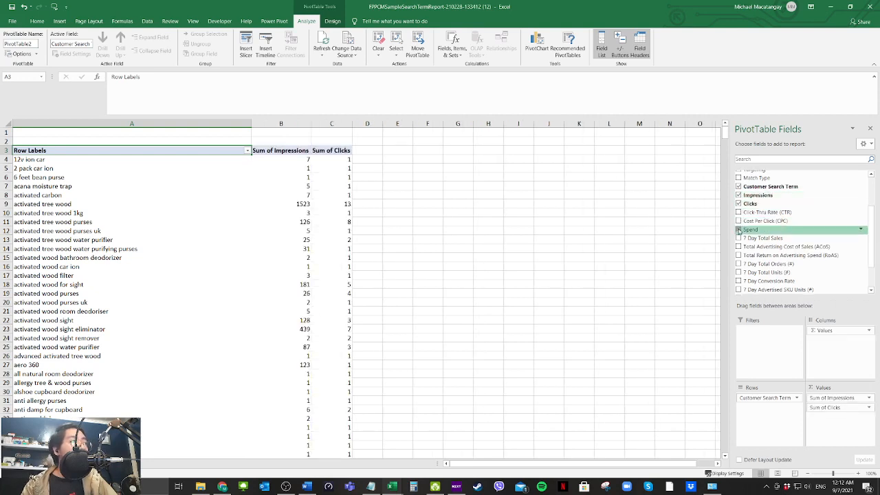
# Step: Add Spend, 7 Day Total Sales, 7 Day Total Orders (#) and 7 Day Advertised SKU Sales to the PivotTable values
pyautogui.click(738, 229)
pyautogui.click(738, 238)
pyautogui.scroll(-2, 872, 273)
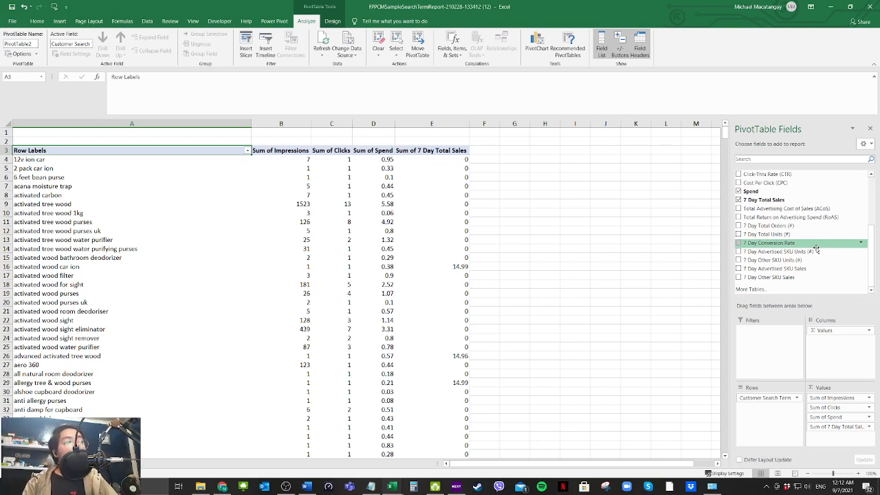
pyautogui.click(739, 226)
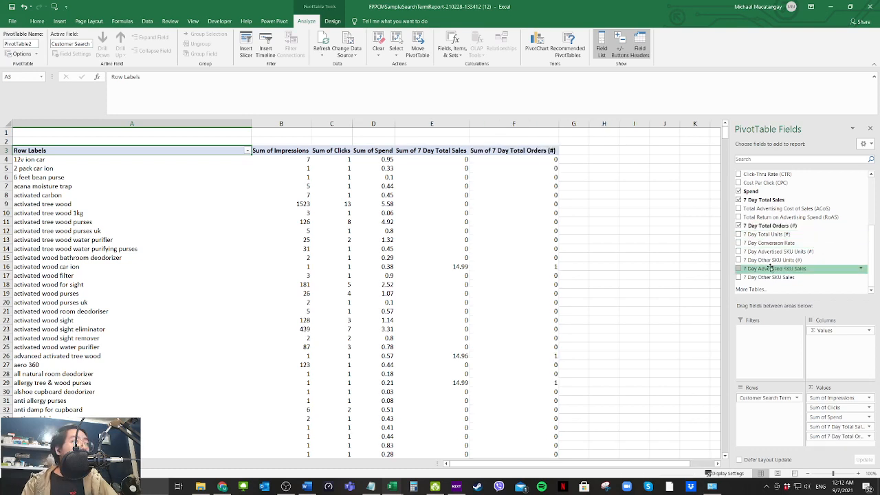
pyautogui.click(740, 269)
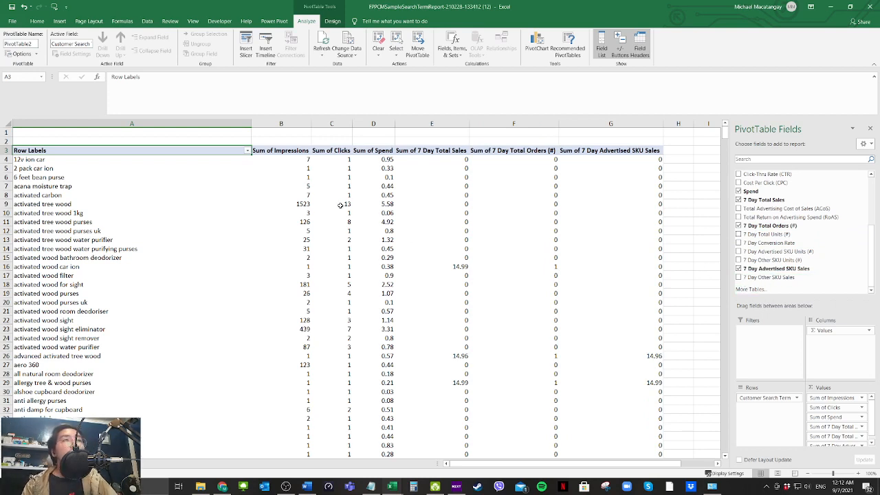
# Step: Compare the metric columns of the source search term data with those in the PivotTable
pyautogui.click(475, 278)
pyautogui.click(602, 151)
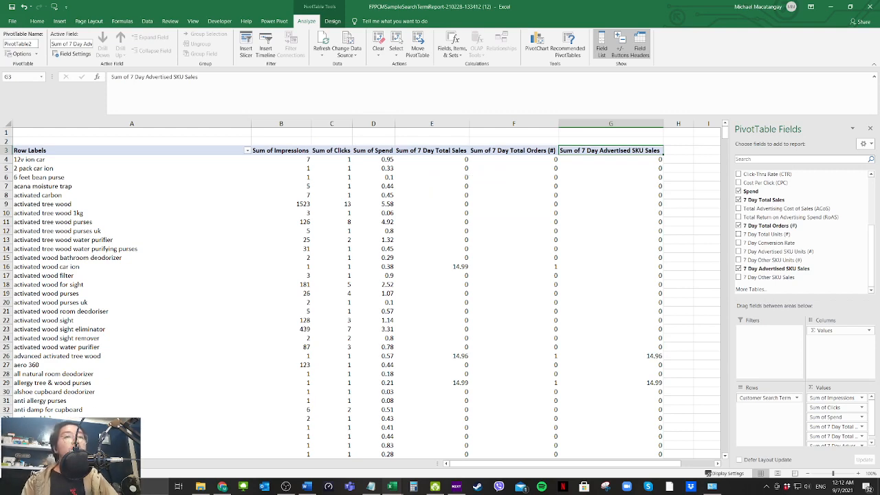
pyautogui.click(96, 464)
pyautogui.click(426, 321)
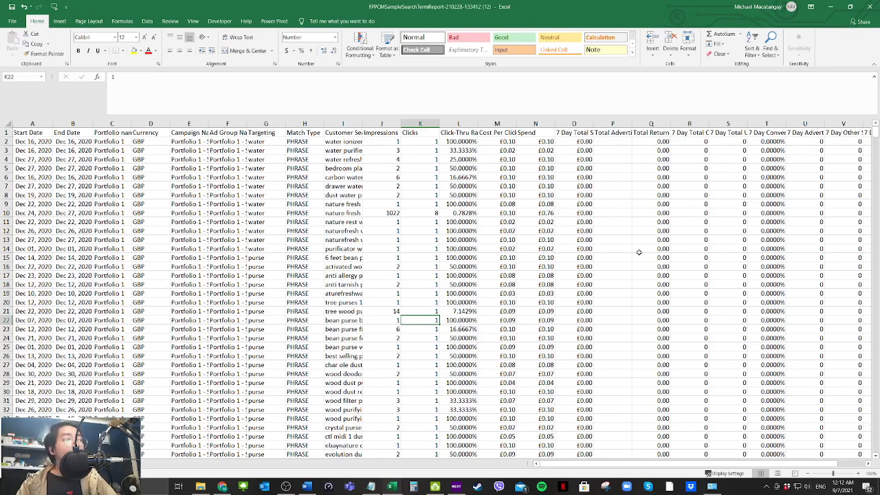
pyautogui.click(610, 178)
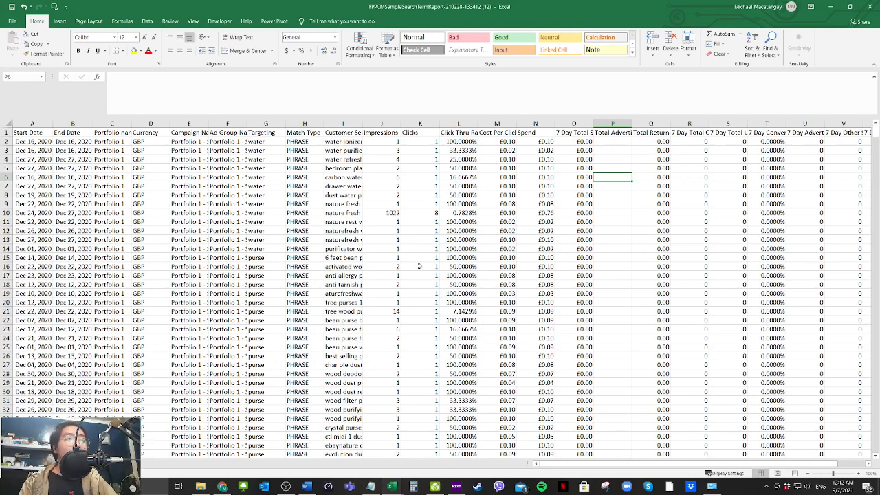
pyautogui.click(443, 241)
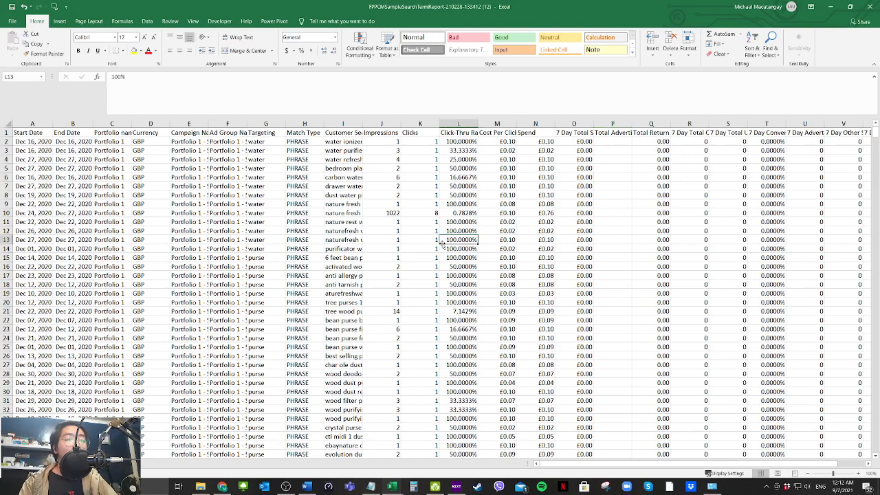
pyautogui.click(45, 464)
pyautogui.click(564, 223)
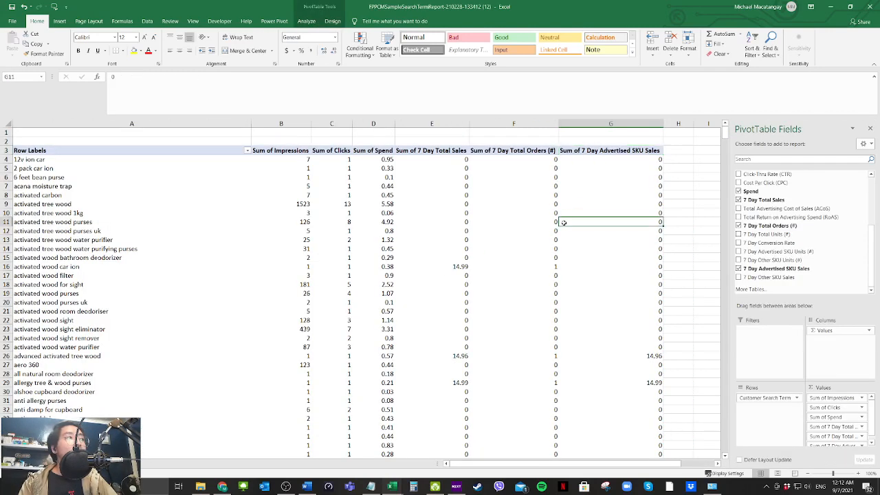
# Step: Start a new calculated field for the PivotTable and name it ACOS
pyautogui.click(589, 151)
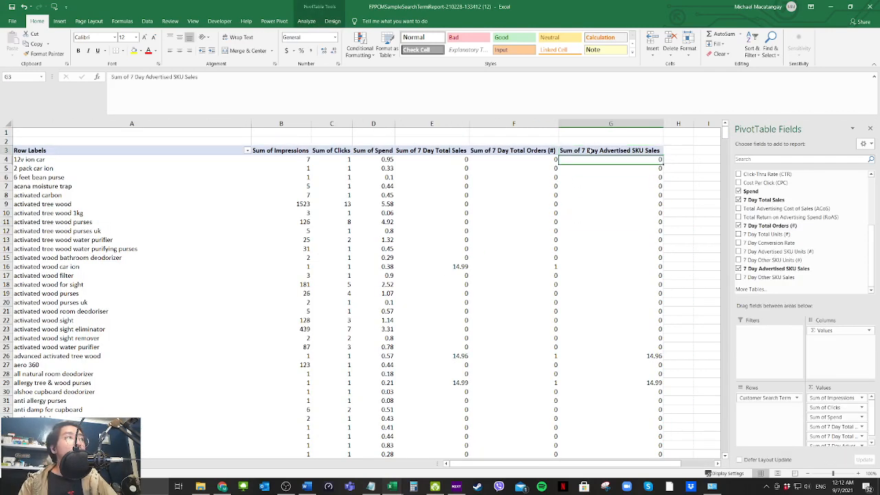
pyautogui.click(308, 24)
pyautogui.click(451, 47)
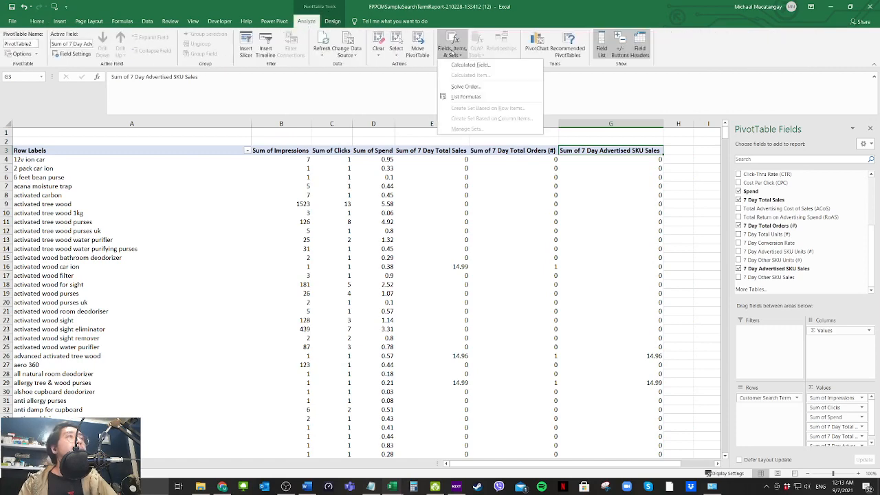
pyautogui.click(465, 68)
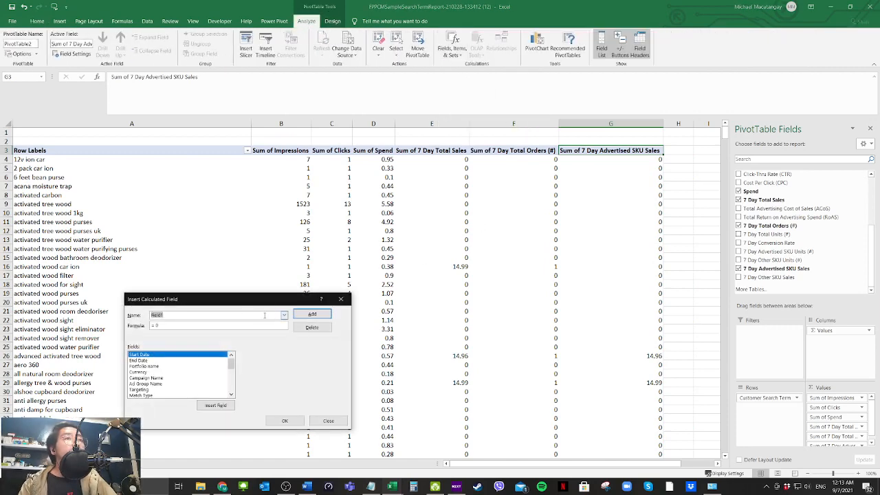
pyautogui.write('A')
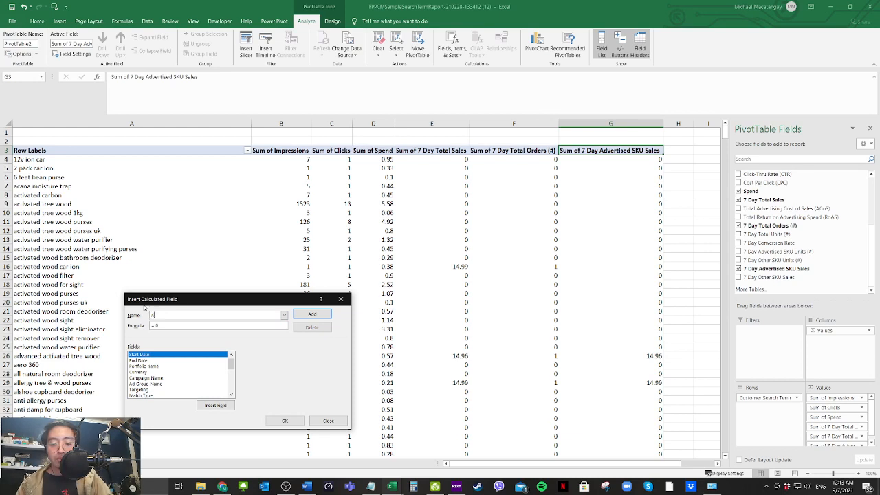
pyautogui.write('COS')
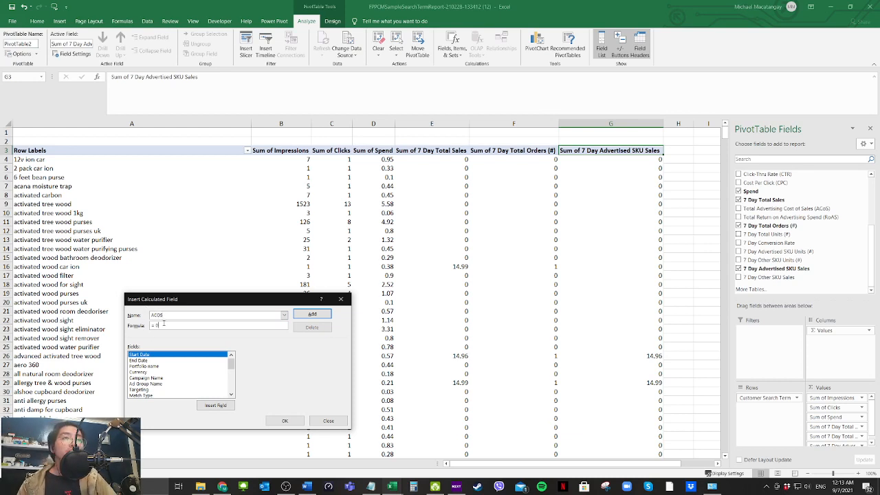
# Step: Define the ACOS formula as Spend divided by 7 Day Total Sales and add the field to the PivotTable
pyautogui.click(231, 375)
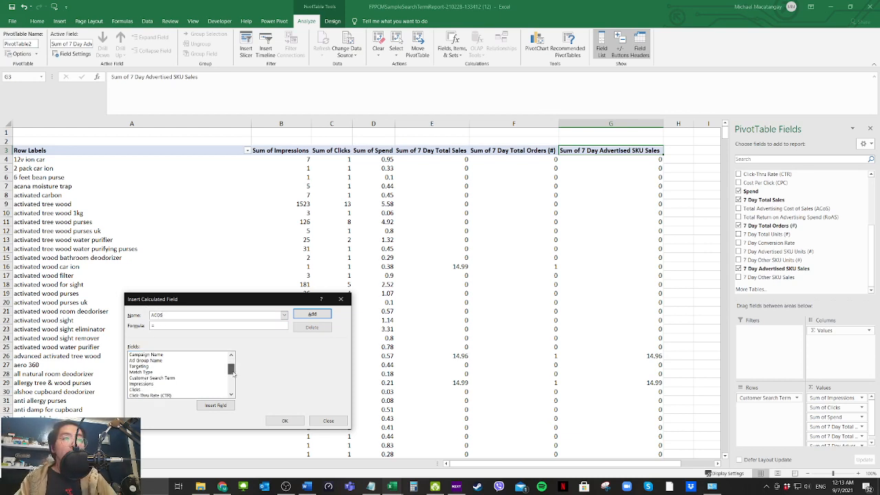
pyautogui.doubleClick(168, 389)
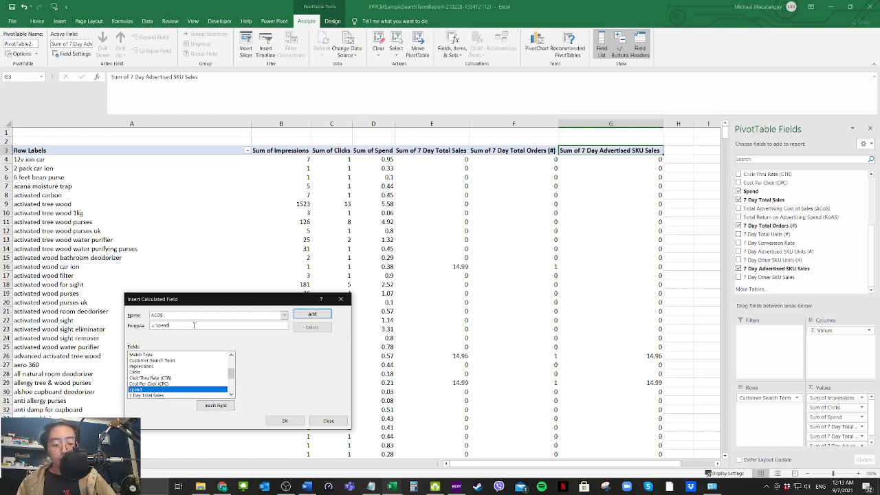
pyautogui.write('/')
pyautogui.scroll(-2, 232, 380)
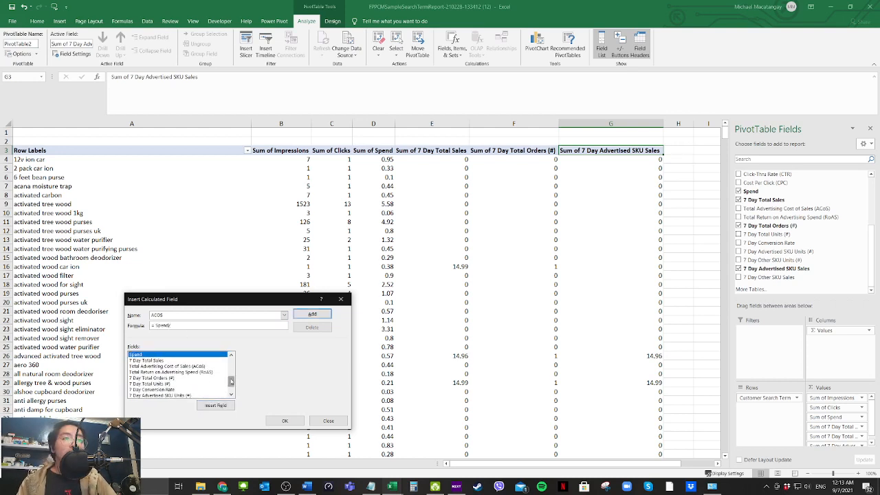
pyautogui.doubleClick(169, 360)
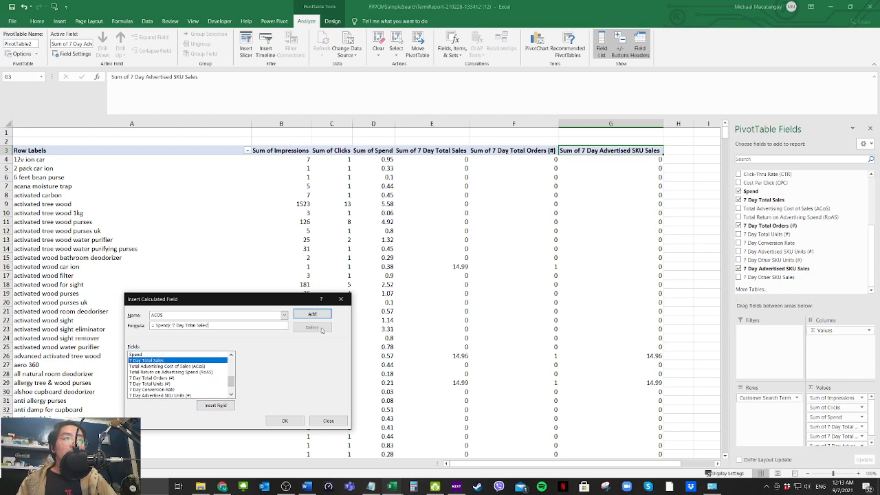
pyautogui.click(321, 315)
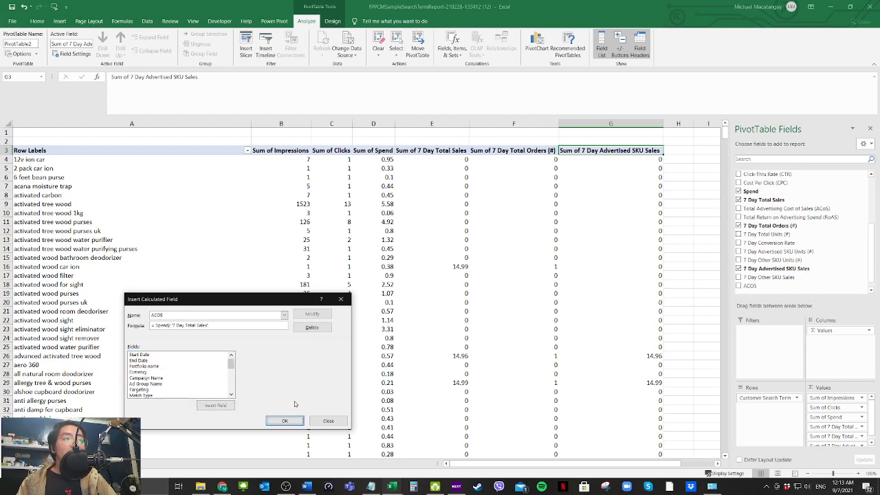
# Step: Finish adding the ACOS calculated field to the PivotTable and check its results against the 7 Day Total Sales values
pyautogui.click(285, 420)
pyautogui.click(623, 223)
pyautogui.click(672, 169)
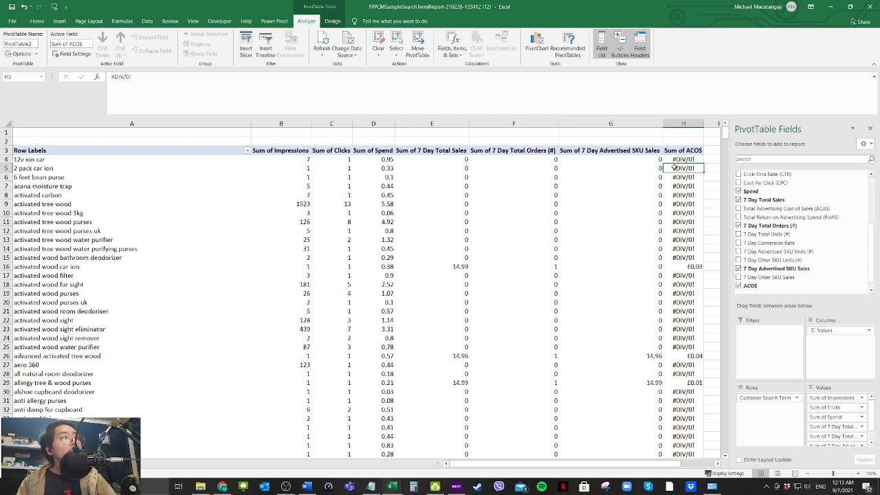
pyautogui.click(629, 177)
pyautogui.click(676, 159)
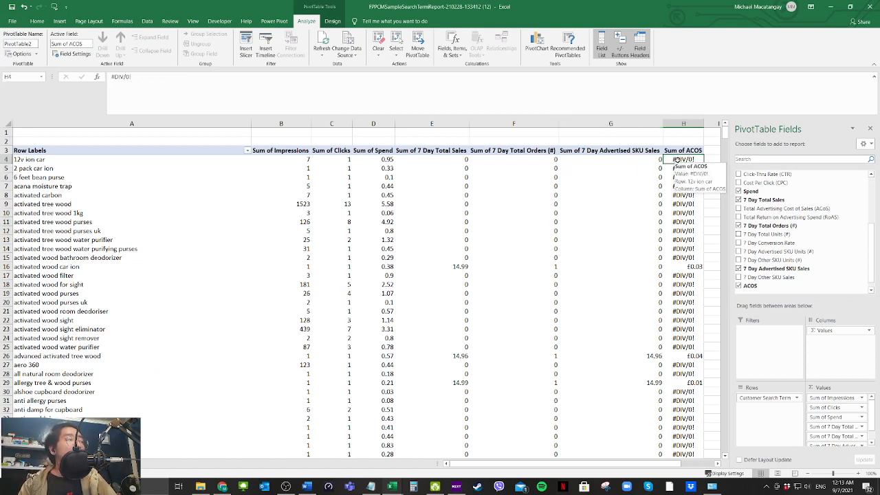
pyautogui.click(511, 161)
pyautogui.click(682, 160)
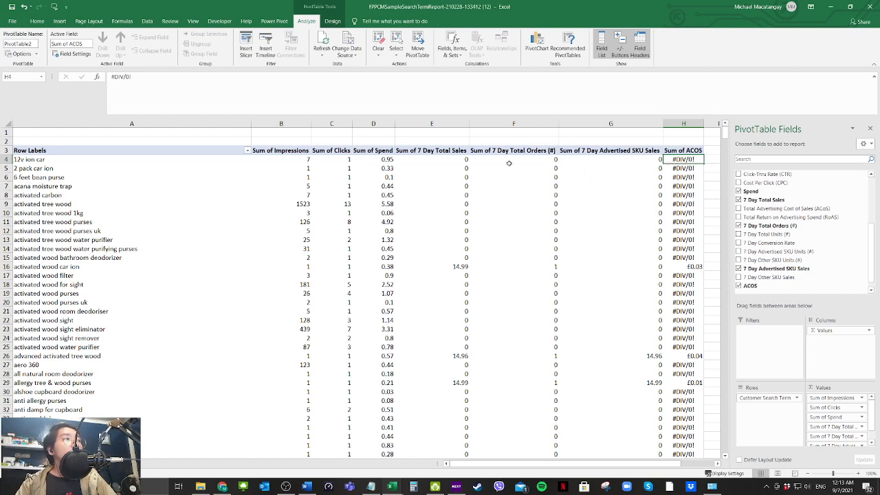
pyautogui.click(455, 160)
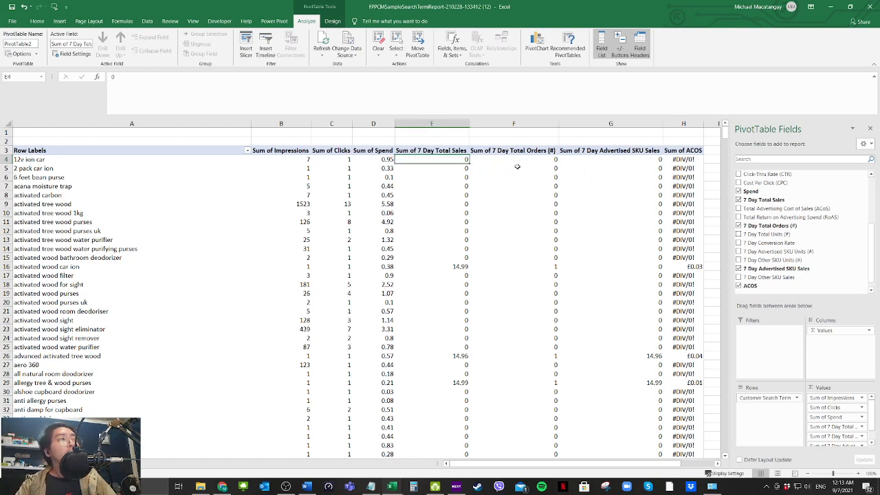
pyautogui.click(668, 160)
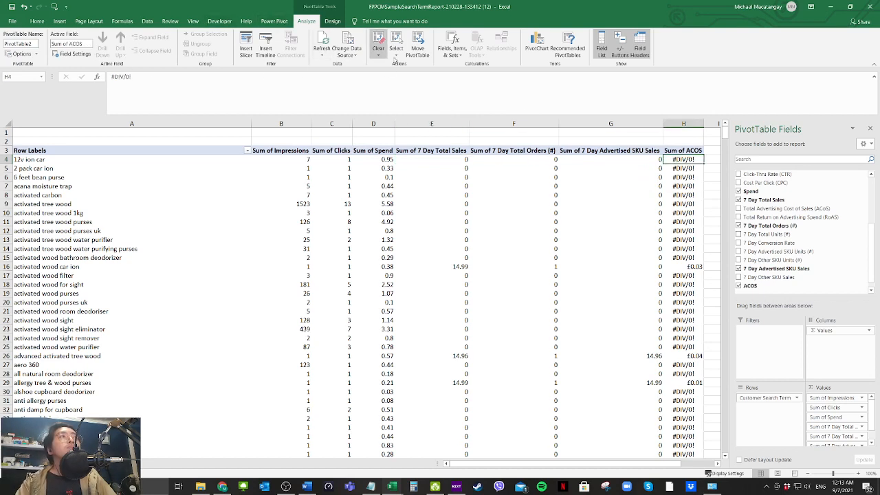
# Step: List the PivotTable's calculated field formulas on a new sheet
pyautogui.click(455, 53)
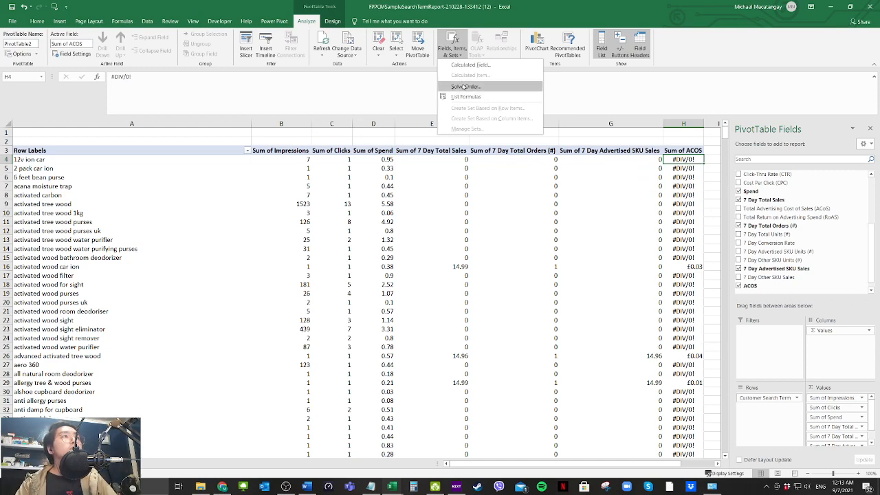
pyautogui.click(466, 96)
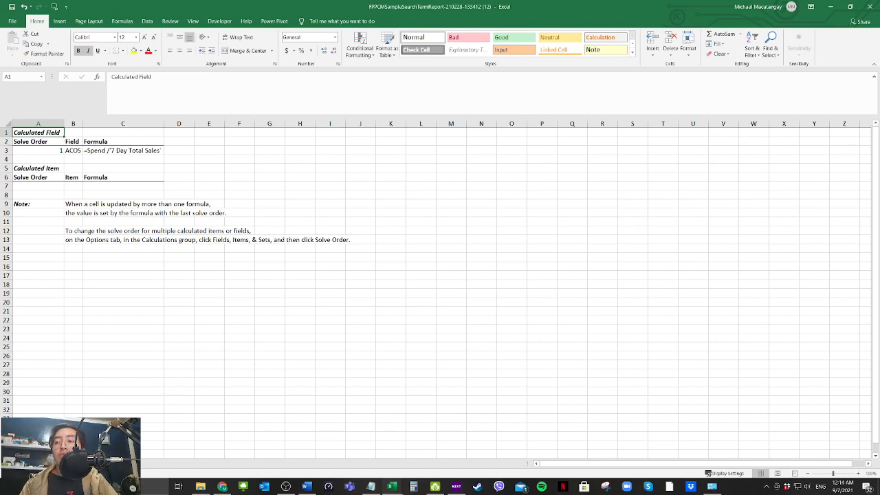
pyautogui.hotkey('alt', 'Tab')
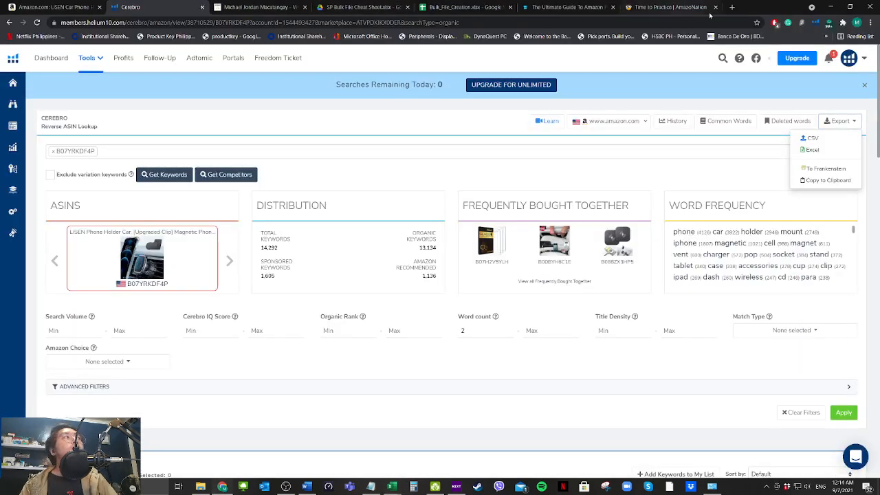
pyautogui.click(731, 7)
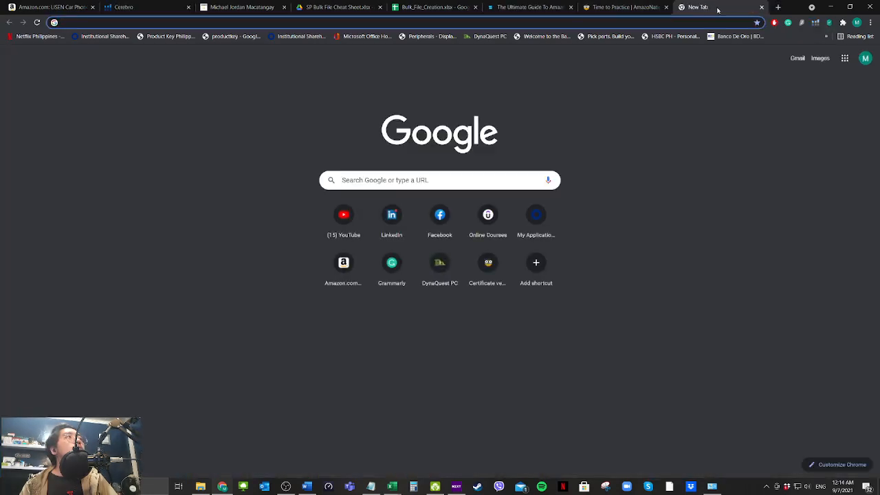
pyautogui.click(716, 6)
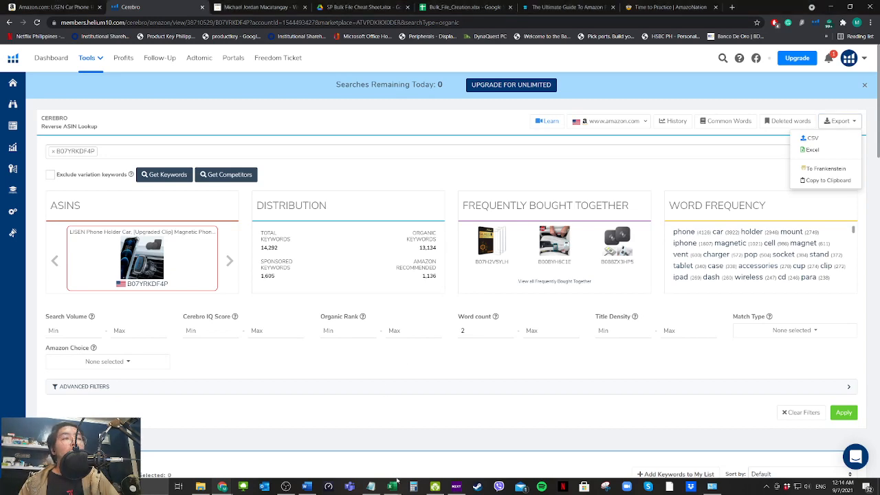
pyautogui.moveTo(392, 486)
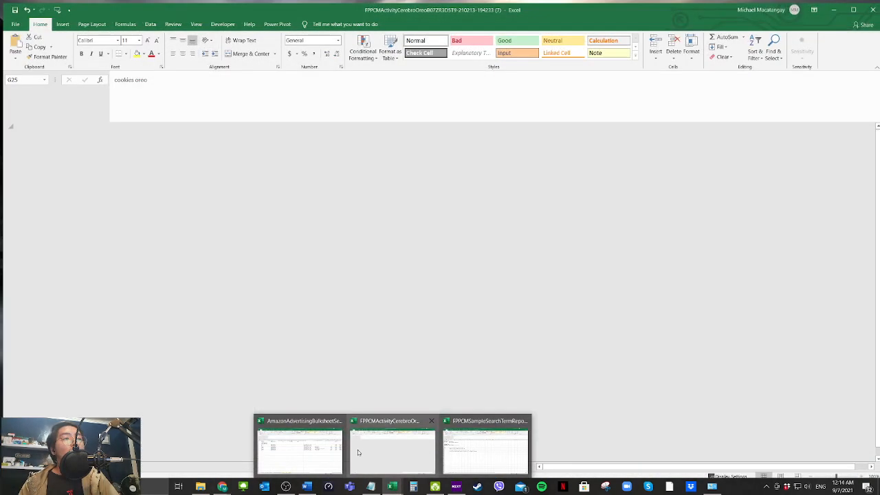
pyautogui.click(379, 450)
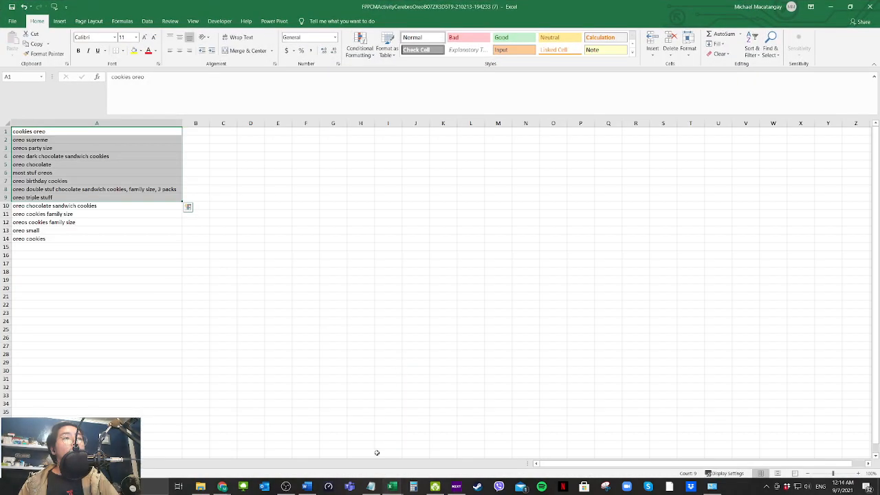
# Step: Switch back to the sample search term report workbook in Excel and return to the PivotTable sheet
pyautogui.moveTo(392, 485)
pyautogui.click(458, 462)
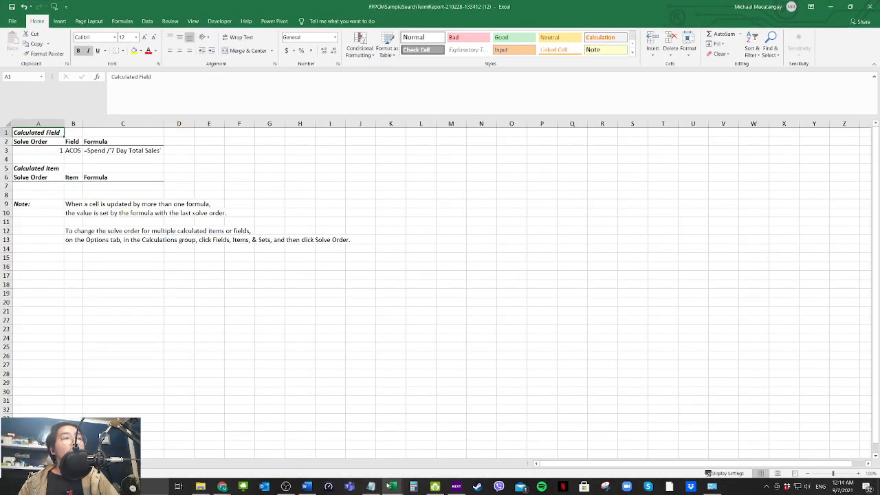
pyautogui.click(342, 391)
pyautogui.click(82, 463)
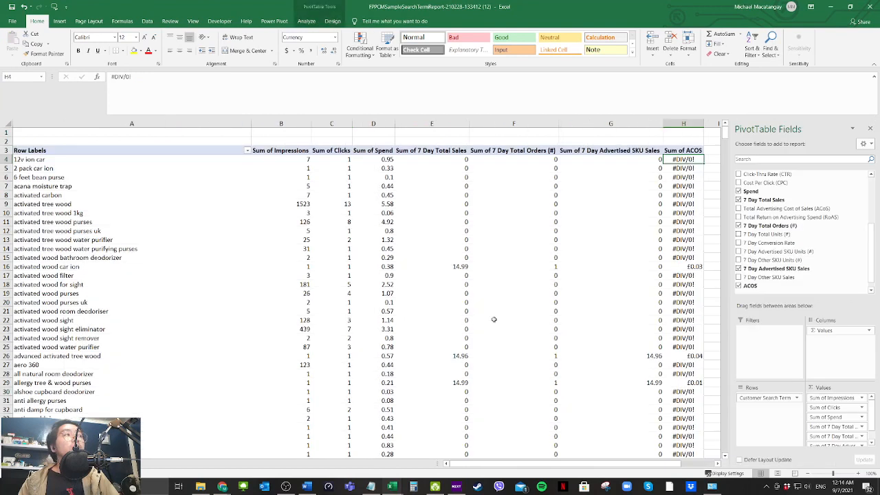
# Step: Apply a label filter to the Customer Search Term row labels that shows only items that do not contain B0
pyautogui.click(343, 221)
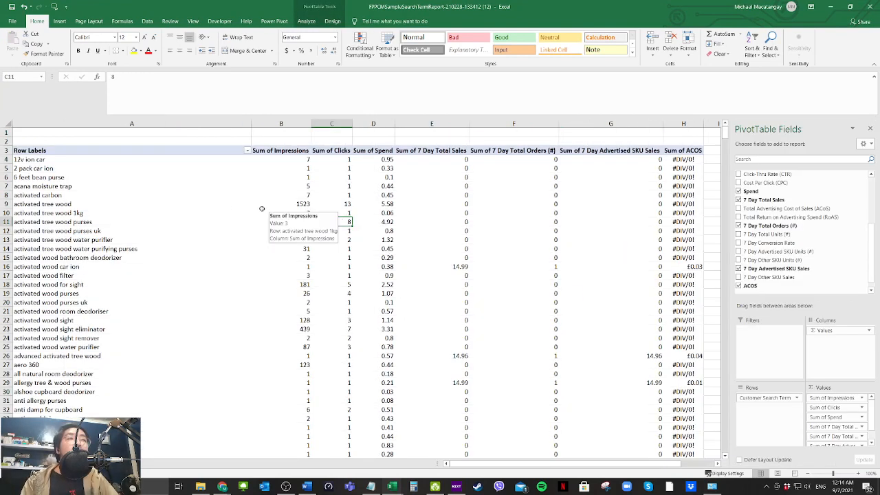
pyautogui.click(225, 176)
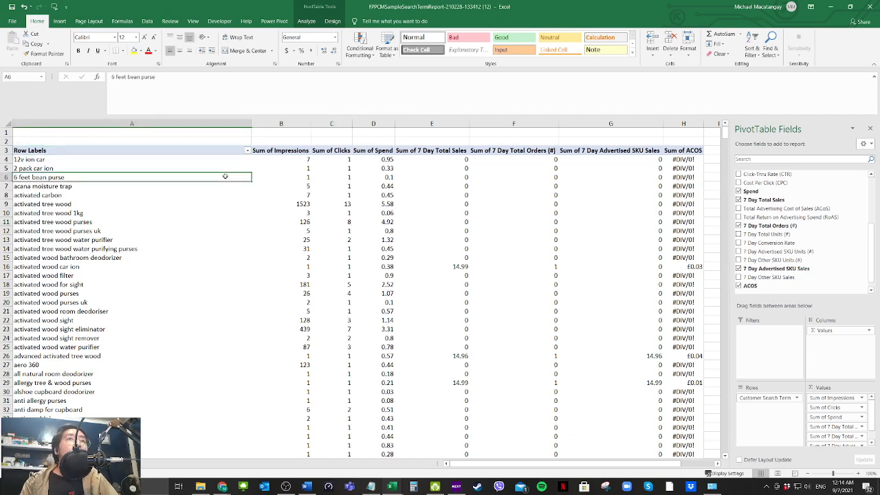
pyautogui.click(246, 151)
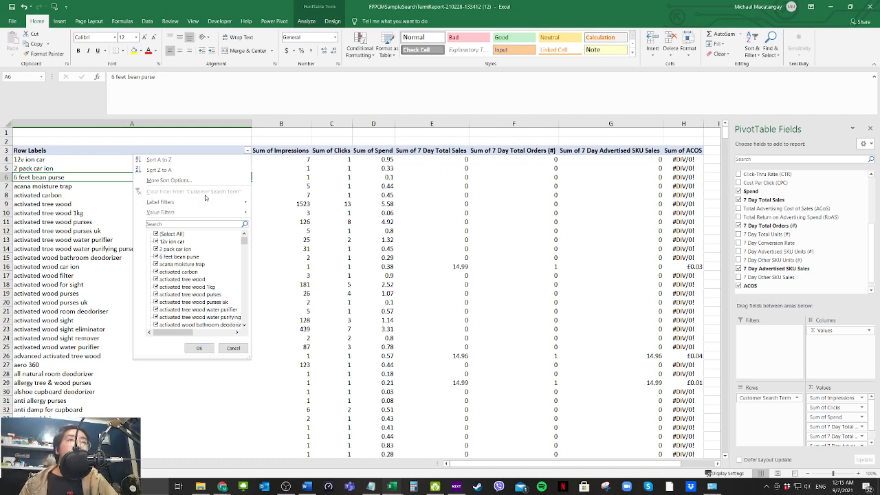
pyautogui.moveTo(214, 202)
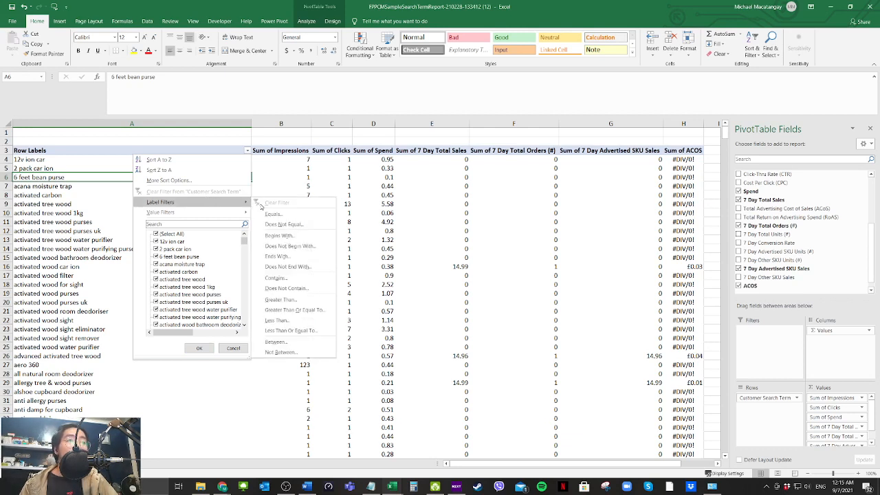
pyautogui.click(287, 288)
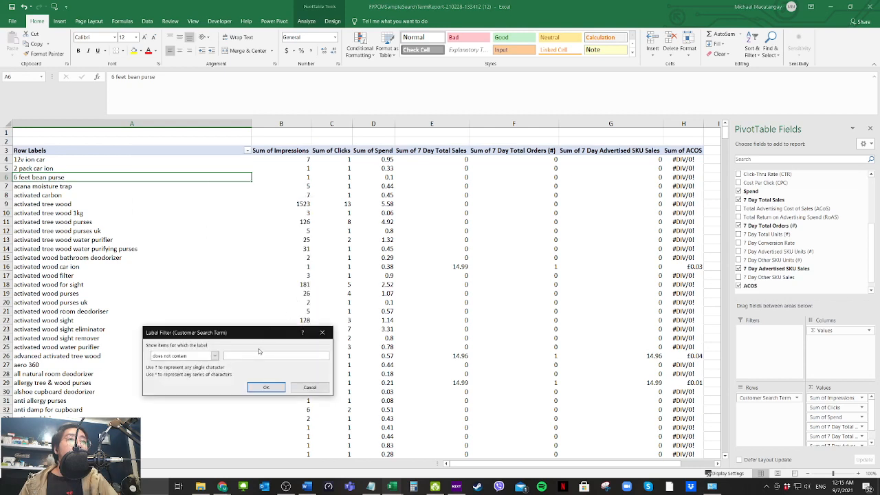
pyautogui.write('B0')
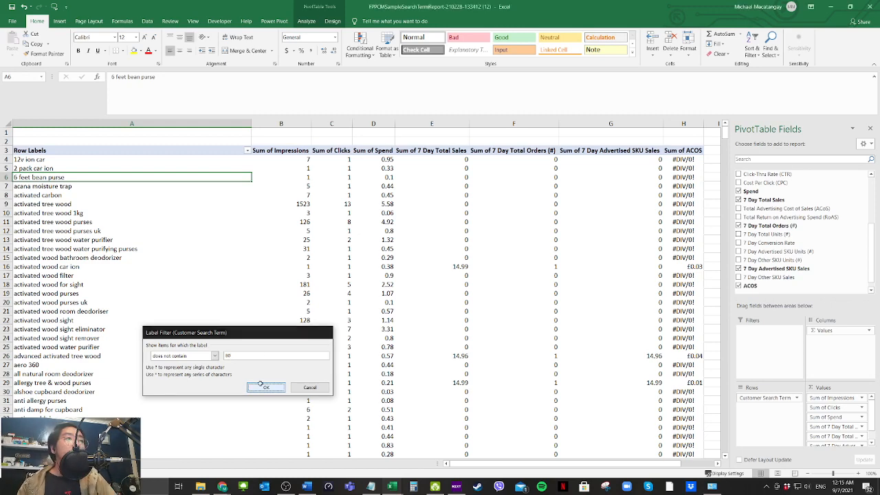
pyautogui.click(262, 387)
# Step: Look over the metric columns and rows of the filtered PivotTable
pyautogui.click(489, 237)
pyautogui.hscroll(1, 639, 465)
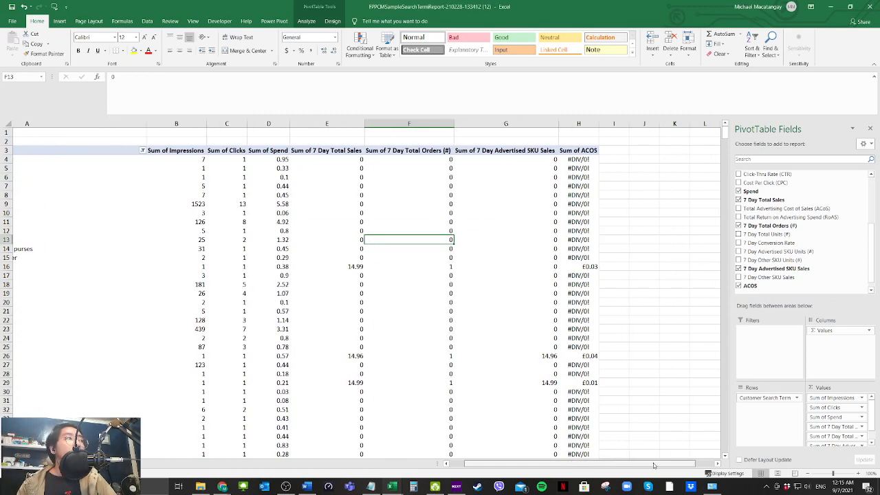
pyautogui.hscroll(-1, 639, 465)
pyautogui.press('Down')
pyautogui.press('Down')
pyautogui.press('Down')
pyautogui.press('Down')
pyautogui.press('Down')
pyautogui.press('Down')
pyautogui.press('Down')
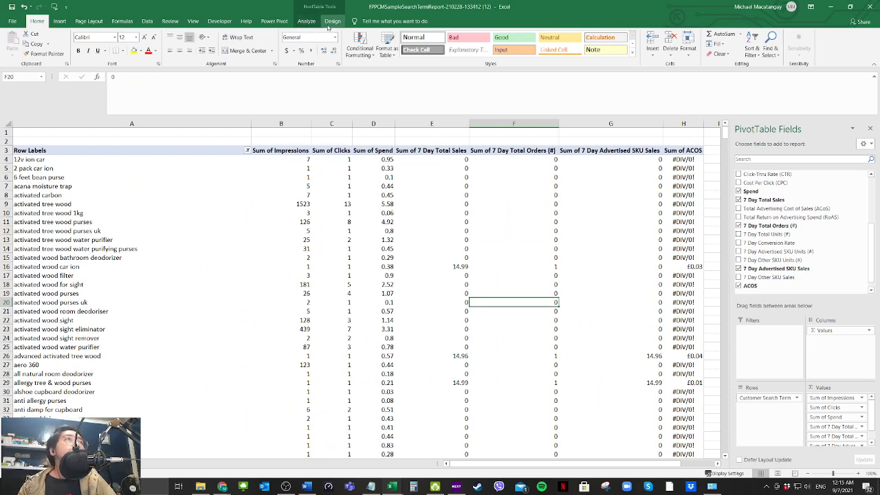
# Step: Insert a Portfolio name slicer for the PivotTable
pyautogui.click(307, 21)
pyautogui.click(245, 49)
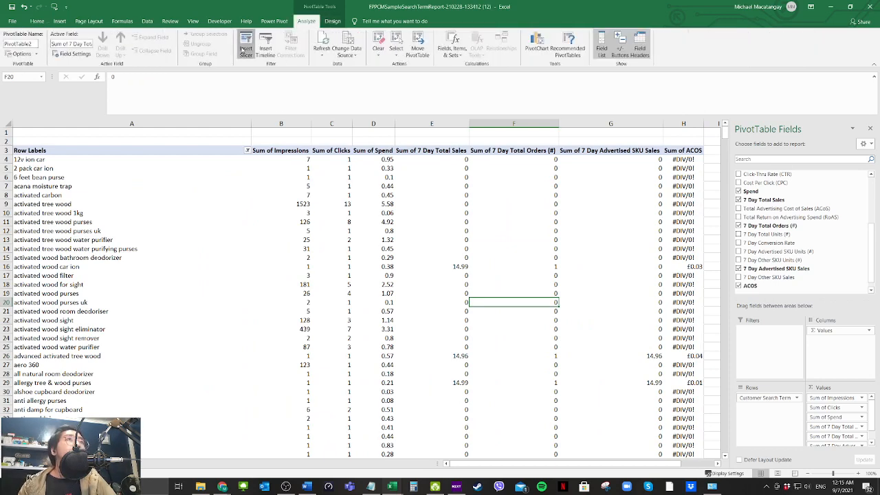
pyautogui.click(207, 323)
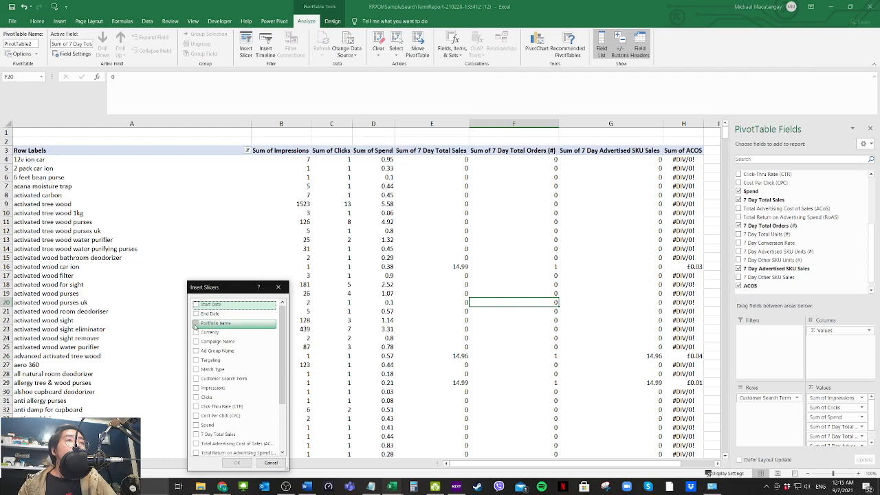
pyautogui.click(237, 462)
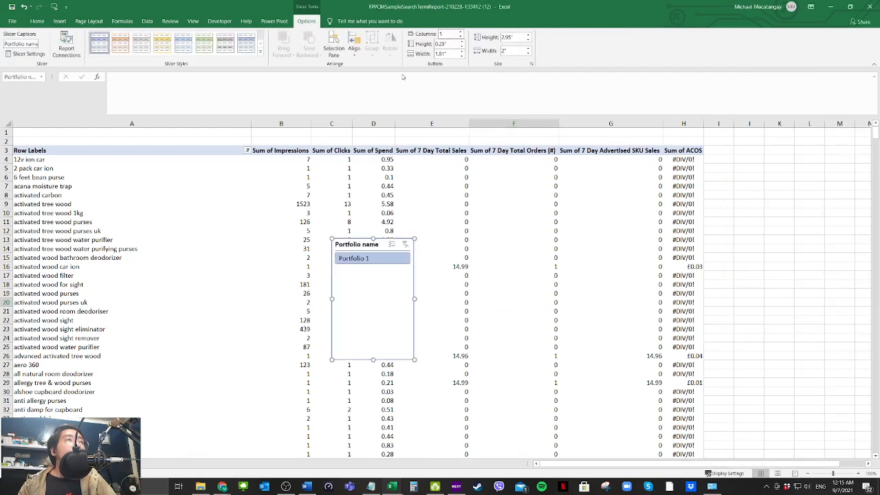
# Step: Insert a Campaign Name slicer for the PivotTable
pyautogui.click(289, 240)
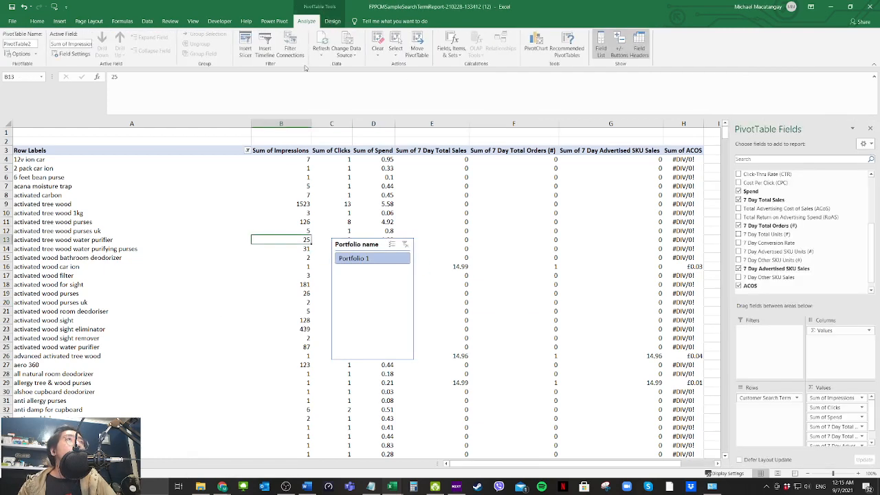
pyautogui.click(245, 48)
pyautogui.click(201, 342)
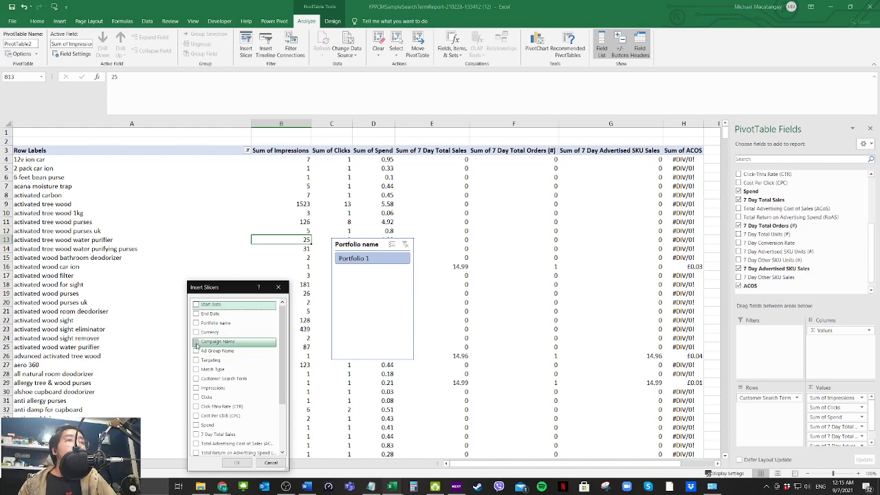
pyautogui.click(236, 462)
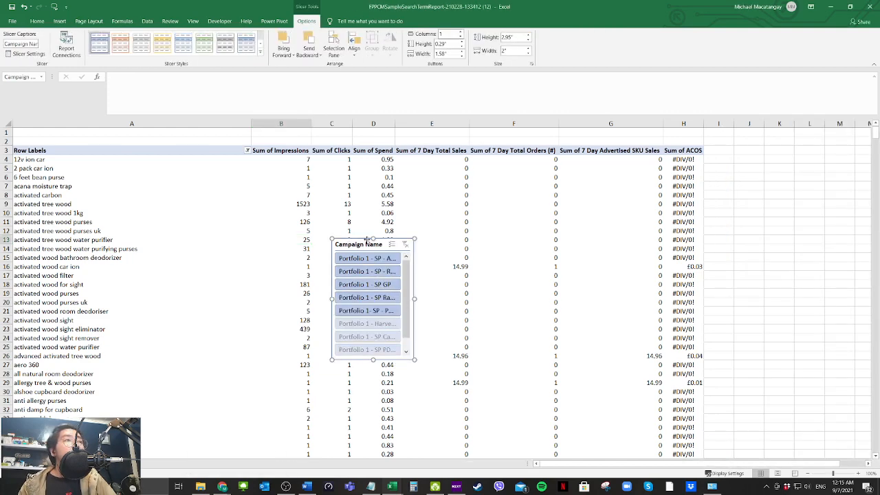
# Step: Place both slicers beside the PivotTable, Portfolio name above Campaign Name, and filter to the Portfolio 1 - SP - Auto campaign
pyautogui.moveTo(364, 242); pyautogui.dragTo(763, 259)
pyautogui.moveTo(385, 240); pyautogui.dragTo(752, 151)
pyautogui.moveTo(796, 261); pyautogui.dragTo(789, 283)
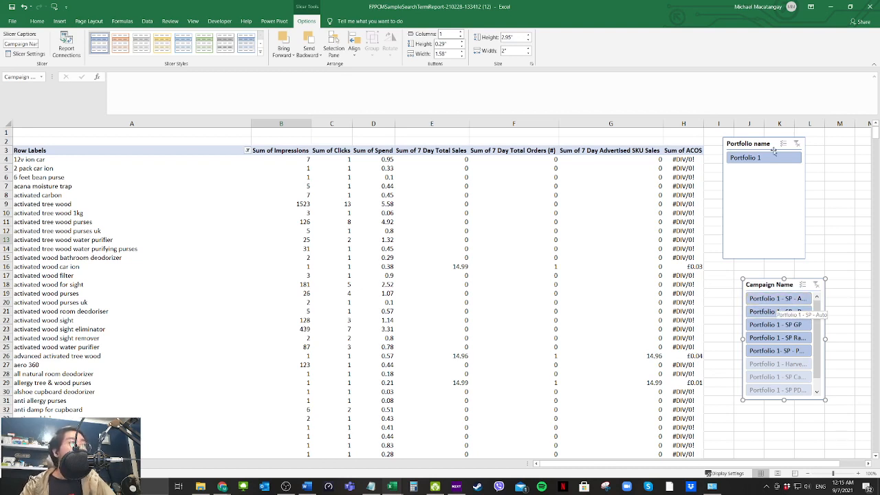
pyautogui.click(801, 297)
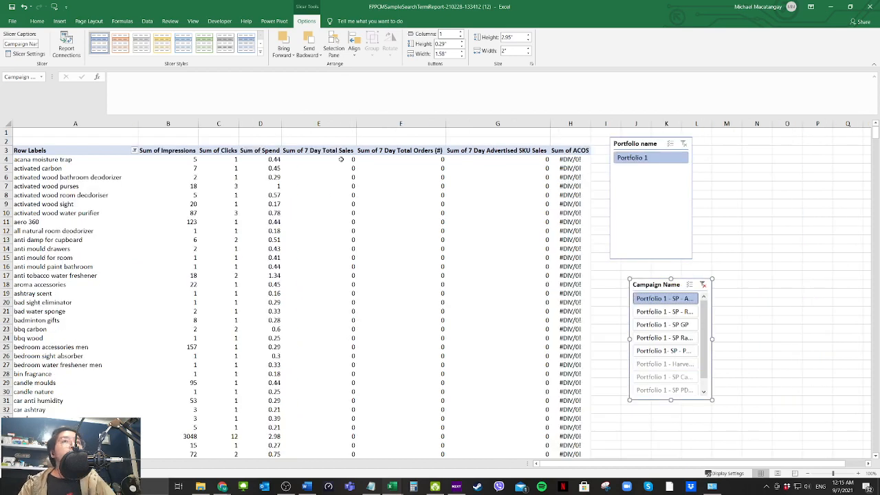
# Step: Examine the search terms listed in the row labels for the selected campaign
pyautogui.click(219, 248)
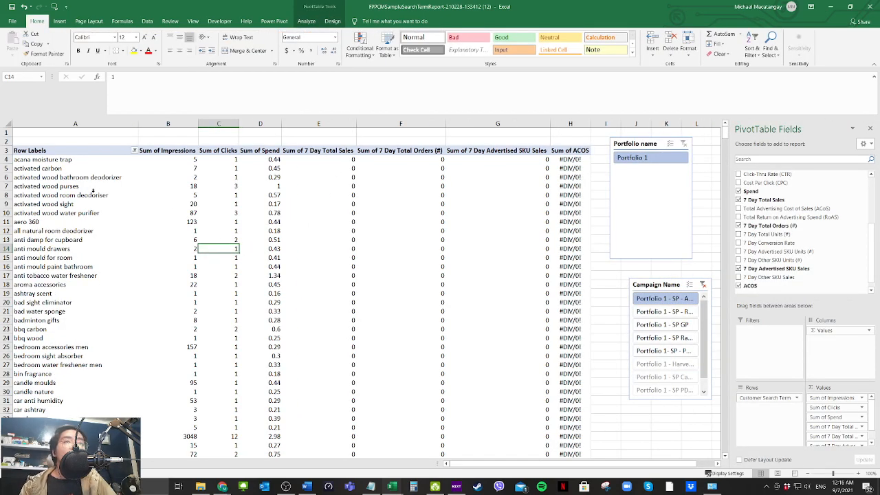
pyautogui.click(92, 175)
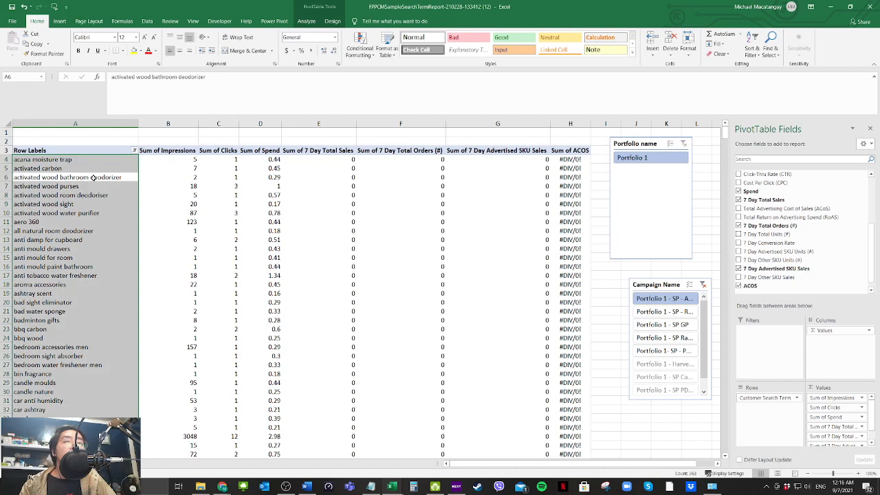
pyautogui.click(103, 191)
pyautogui.click(104, 193)
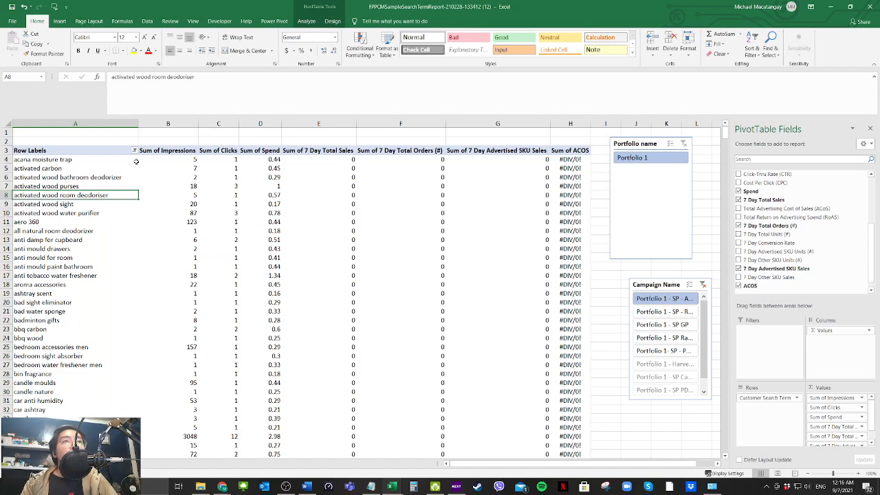
pyautogui.click(136, 160)
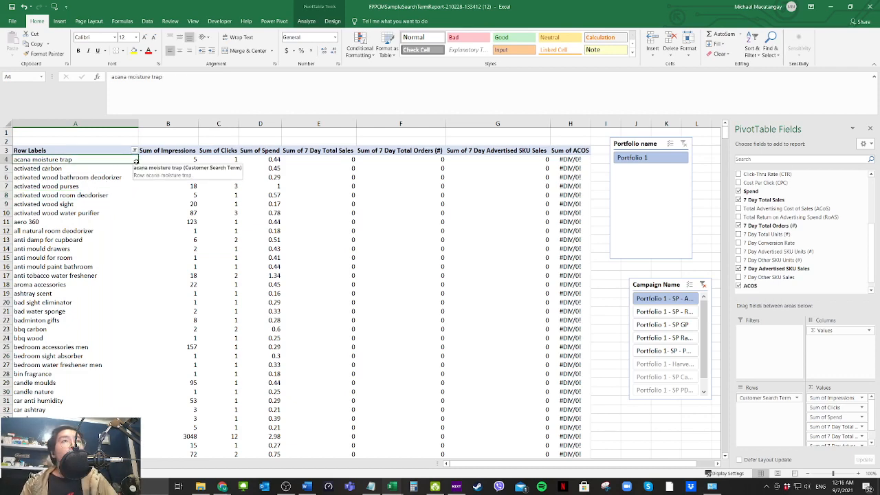
pyautogui.click(98, 146)
pyautogui.click(99, 150)
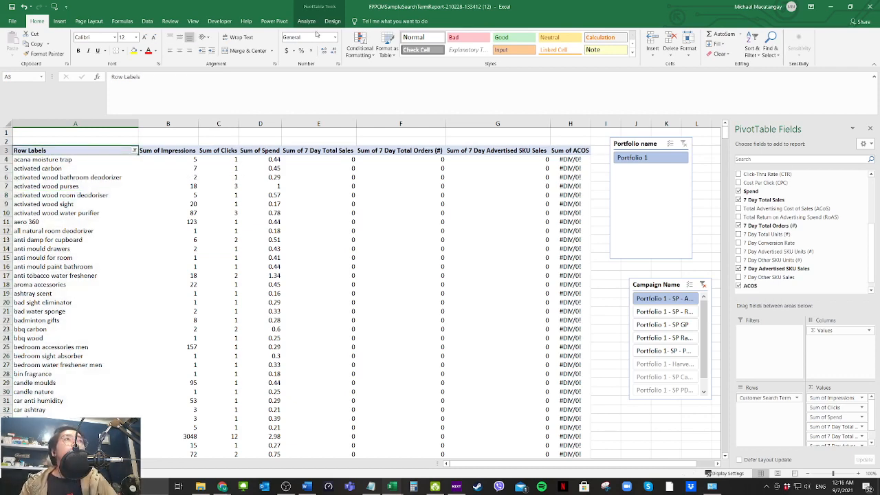
# Step: Allow multiple filters per field in the PivotTable's options
pyautogui.click(306, 21)
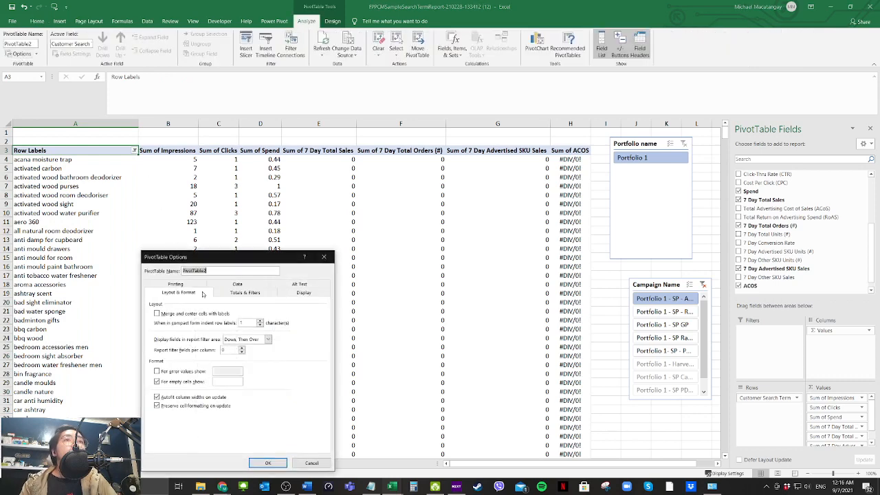
pyautogui.click(246, 293)
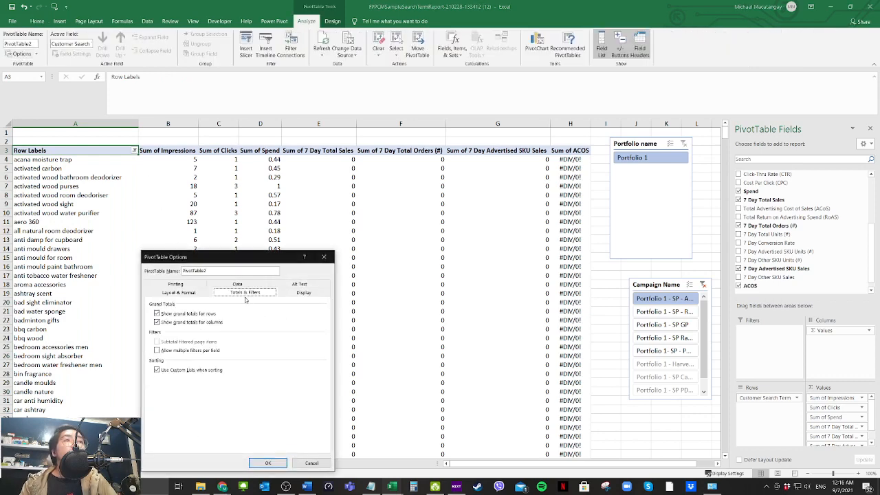
pyautogui.click(157, 351)
pyautogui.click(268, 462)
pyautogui.click(158, 202)
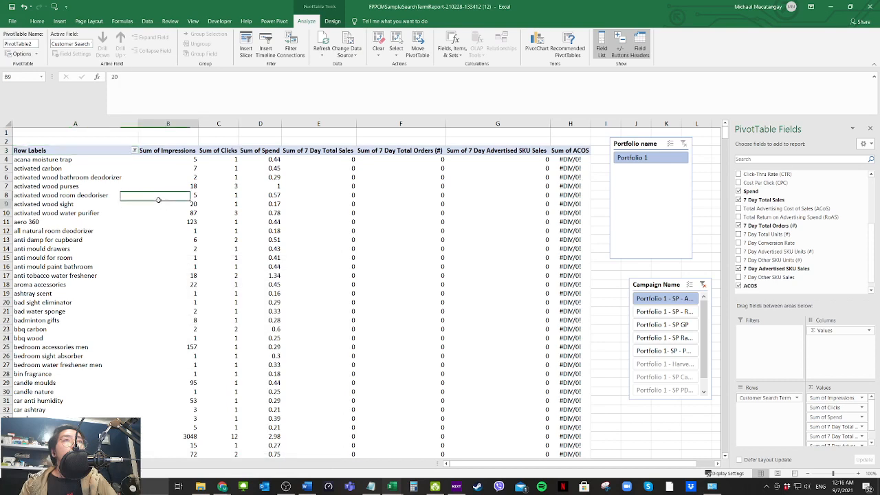
# Step: Sort the PivotTable's customer search terms in descending order by Sum of Spend
pyautogui.click(135, 151)
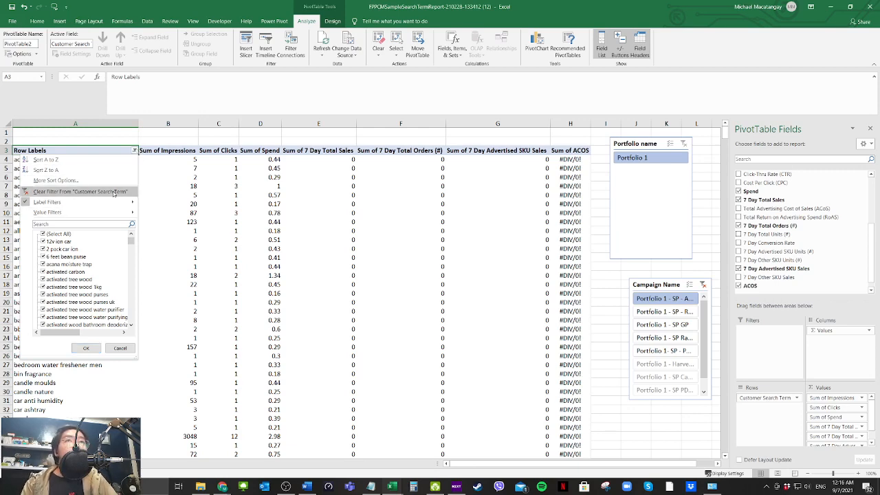
pyautogui.click(56, 180)
pyautogui.click(168, 350)
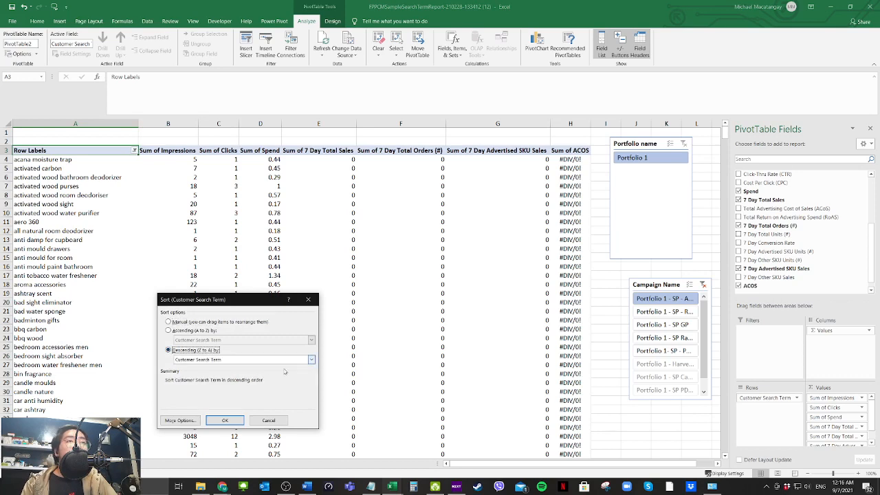
pyautogui.click(311, 360)
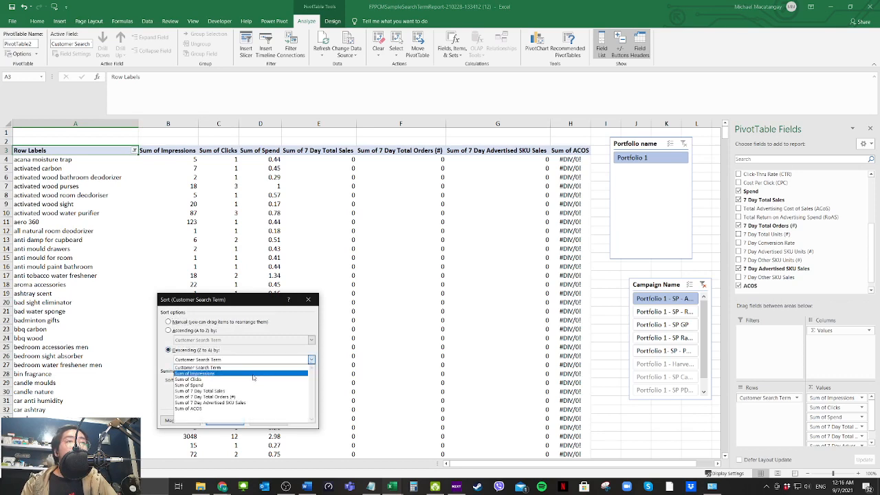
pyautogui.click(251, 385)
pyautogui.click(234, 423)
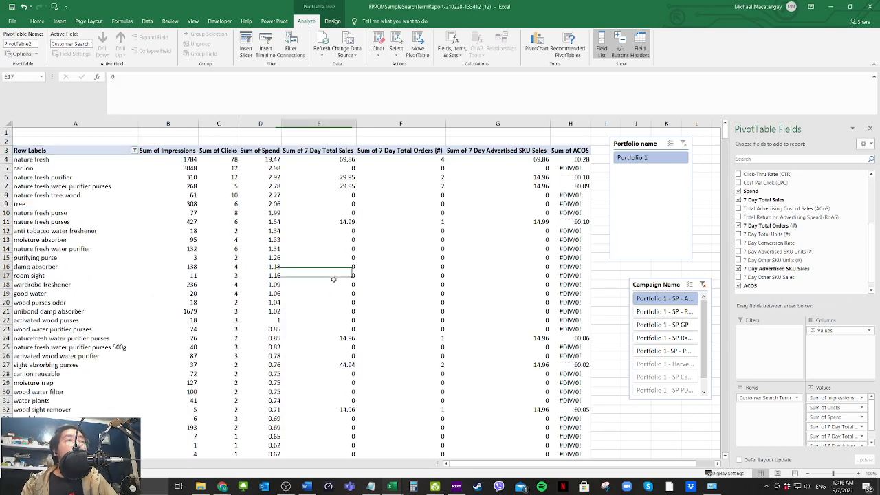
pyautogui.click(274, 186)
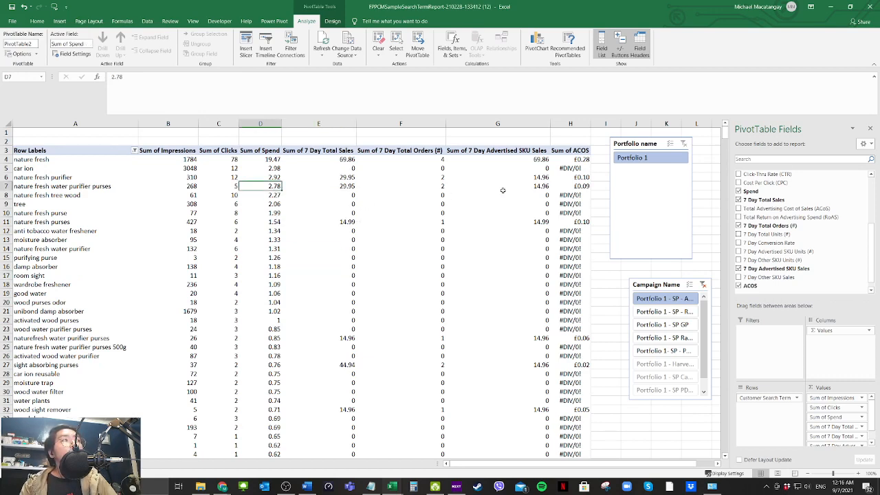
# Step: Format the Sum of ACOS values as percentages with 0 decimal places
pyautogui.rightClick(562, 162)
pyautogui.click(593, 187)
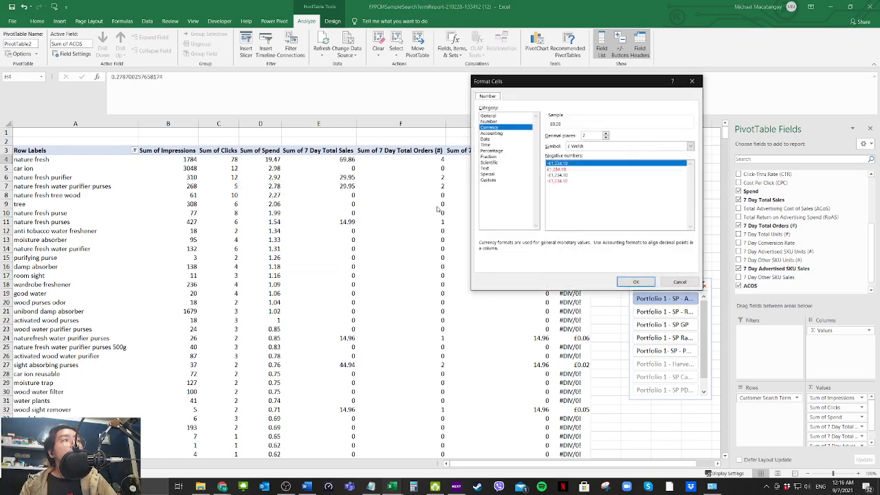
pyautogui.click(505, 149)
pyautogui.click(606, 137)
pyautogui.click(606, 137)
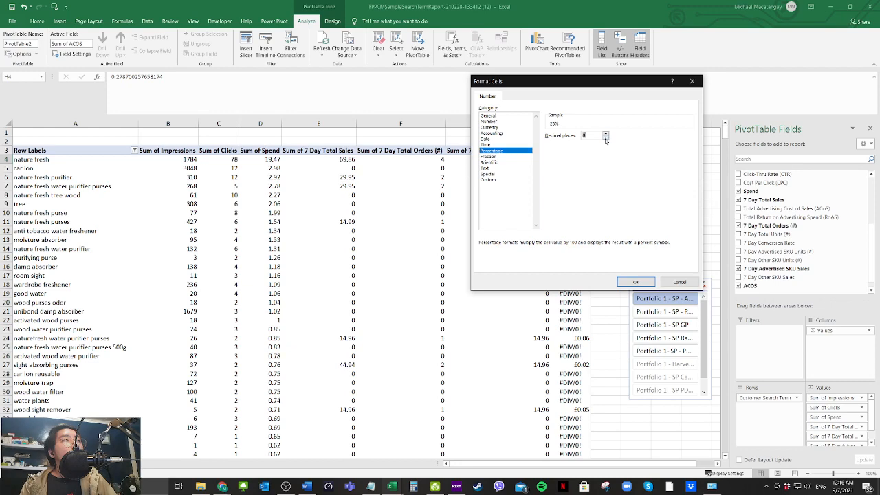
pyautogui.click(636, 282)
# Step: Format the Sum of 7 Day Total Sales values as $ currency with 0 decimal places
pyautogui.click(472, 166)
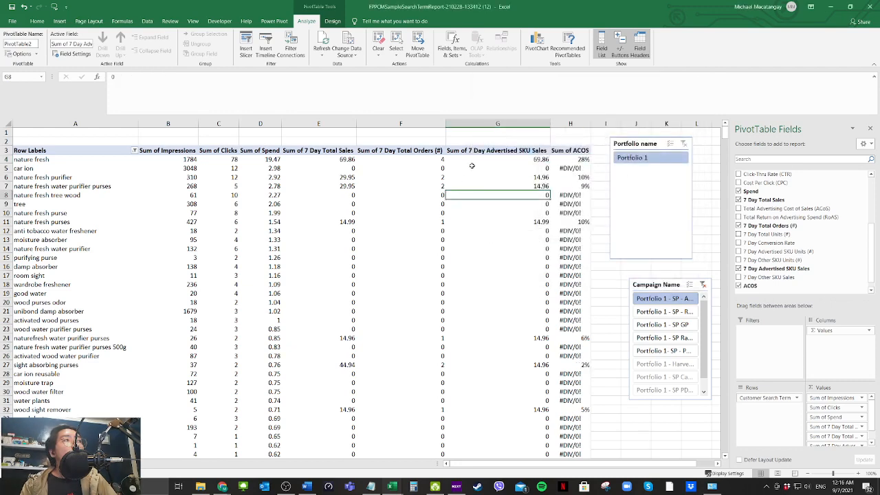
pyautogui.click(471, 160)
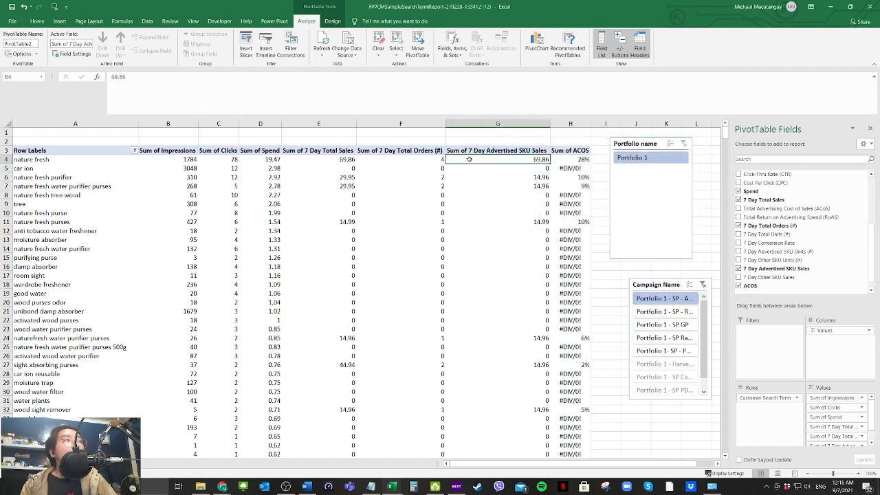
pyautogui.click(337, 159)
pyautogui.rightClick(337, 159)
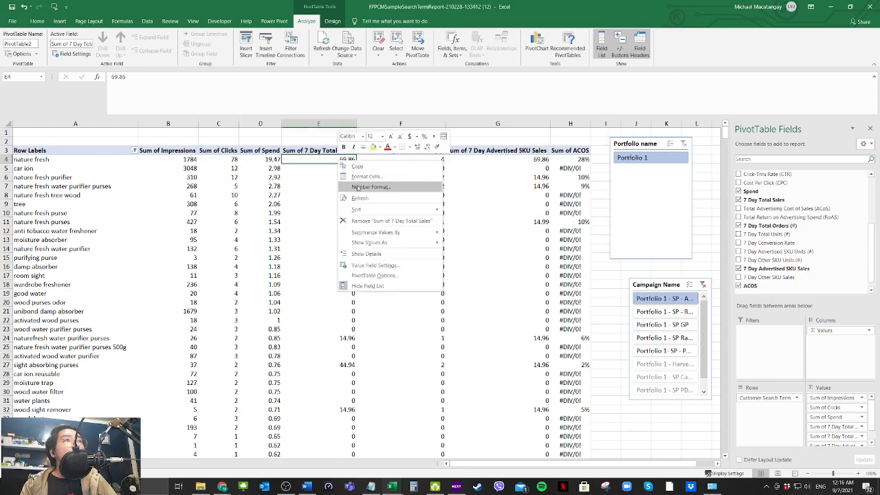
pyautogui.click(357, 186)
pyautogui.click(258, 117)
pyautogui.click(259, 124)
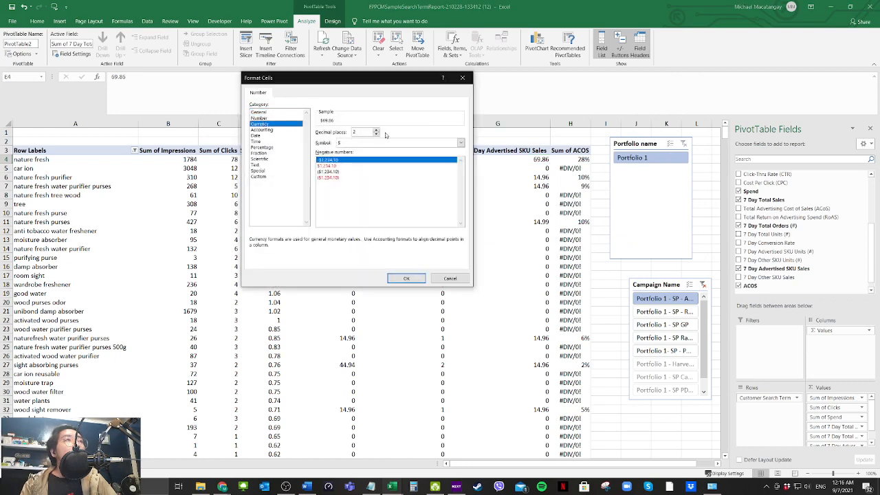
pyautogui.click(376, 134)
pyautogui.click(376, 134)
pyautogui.click(409, 279)
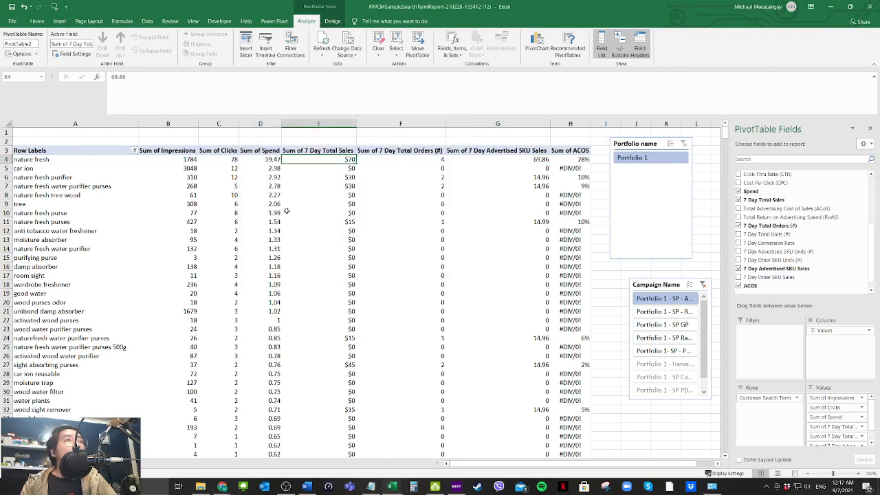
# Step: Format the Sum of Spend values as $ currency with 0 decimal places
pyautogui.rightClick(265, 161)
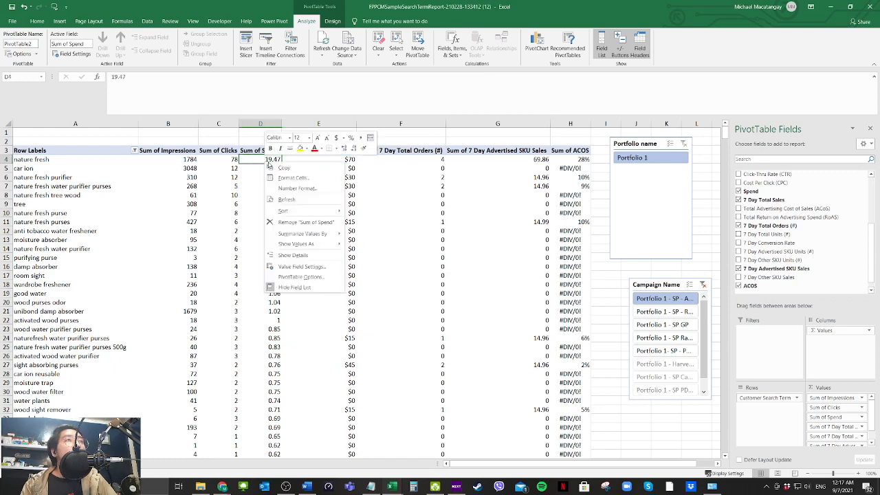
pyautogui.click(282, 189)
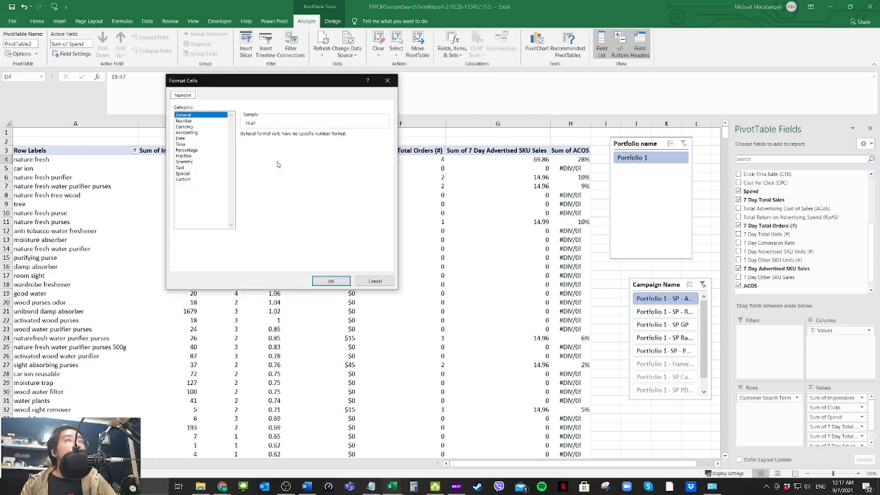
pyautogui.click(195, 128)
pyautogui.doubleClick(301, 137)
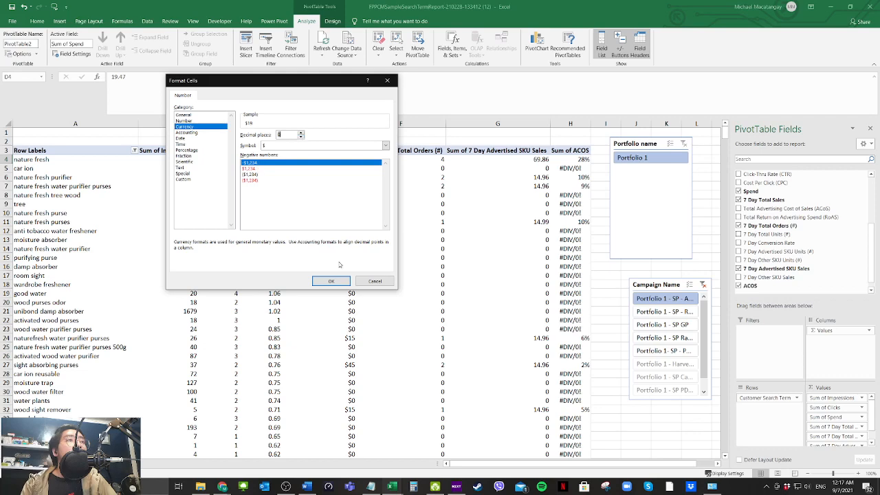
pyautogui.click(337, 278)
# Step: Format the Sum of Impressions values as numbers with a thousands separator and 0 decimal places
pyautogui.click(220, 161)
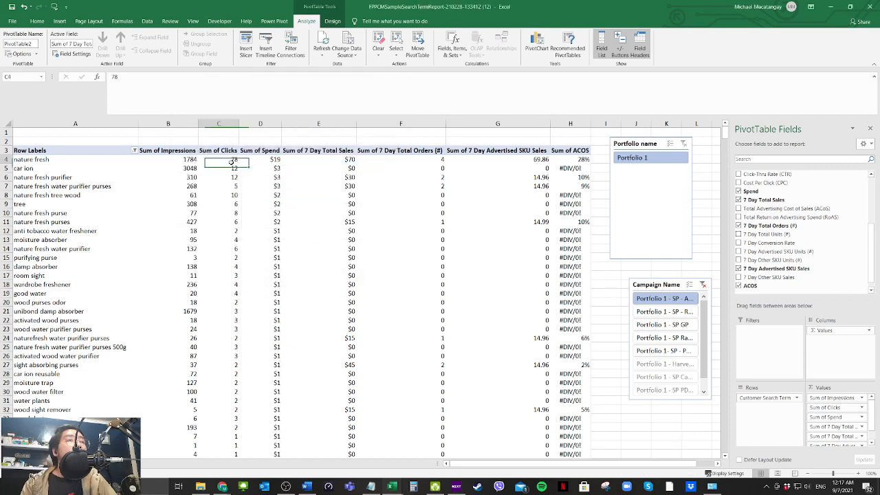
pyautogui.rightClick(191, 160)
pyautogui.click(213, 191)
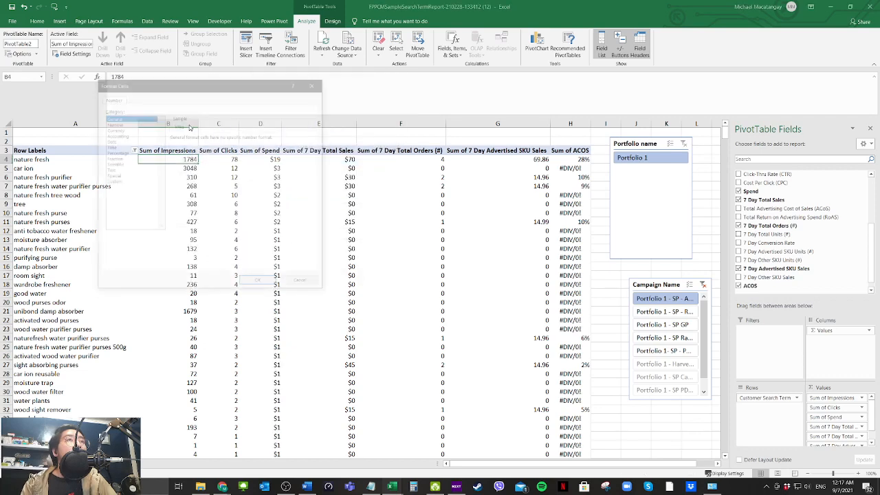
pyautogui.click(144, 123)
pyautogui.click(172, 147)
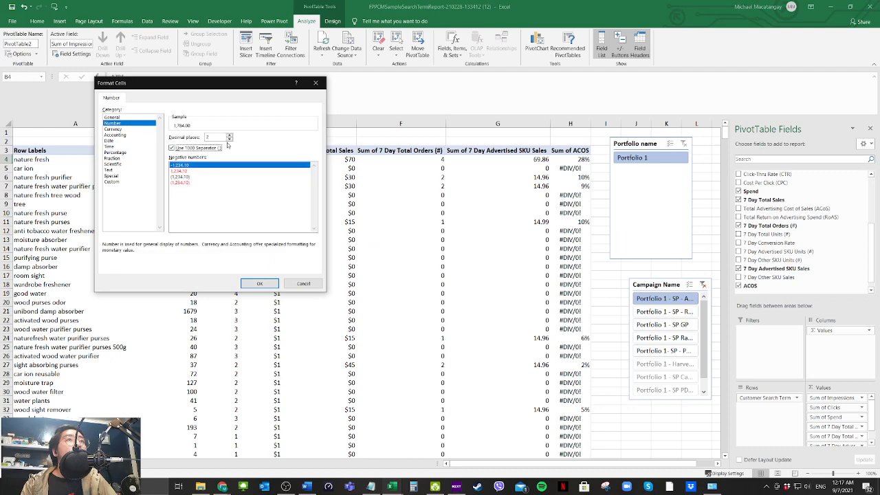
pyautogui.click(259, 283)
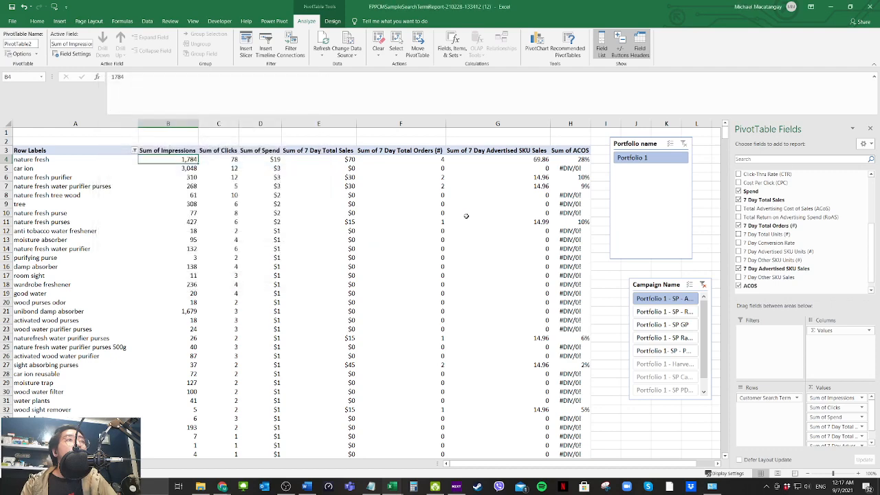
pyautogui.click(406, 194)
pyautogui.click(350, 178)
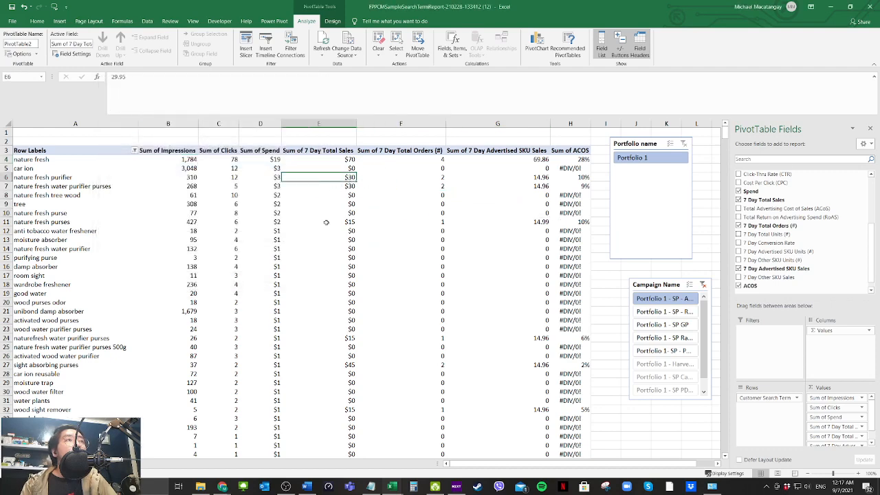
pyautogui.click(466, 231)
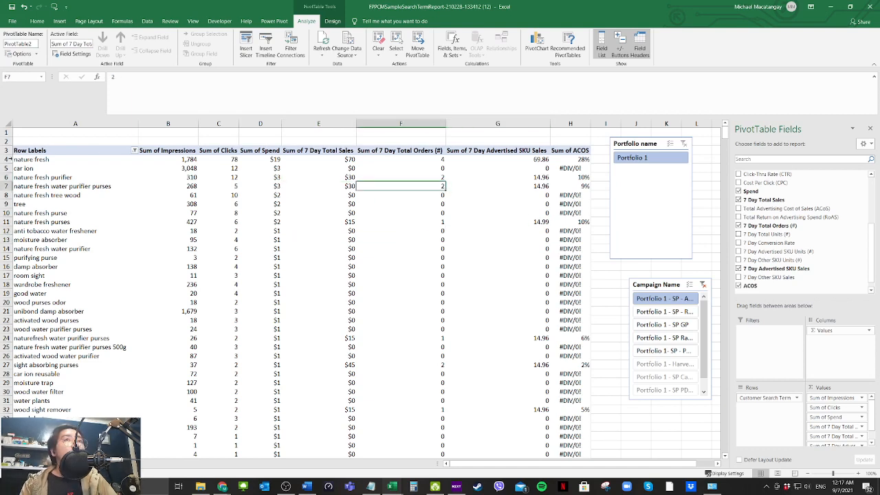
pyautogui.click(31, 161)
pyautogui.click(83, 161)
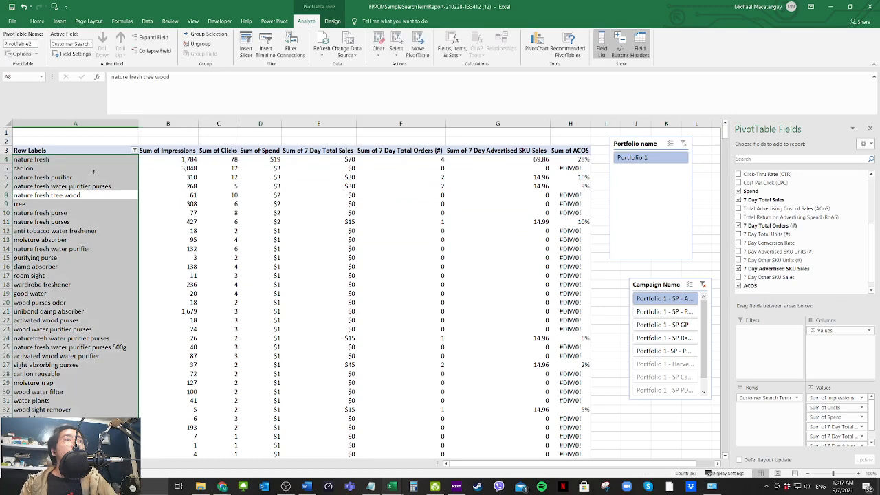
# Step: Add the Match Type field to the PivotTable rows above Customer Search Term, and the Targeting field above Match Type
pyautogui.moveTo(871, 234); pyautogui.dragTo(870, 194)
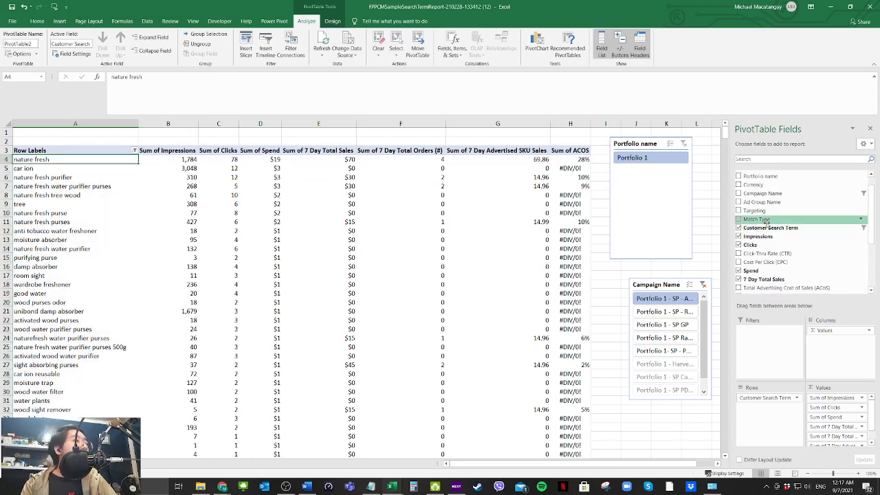
pyautogui.moveTo(763, 218); pyautogui.dragTo(761, 396)
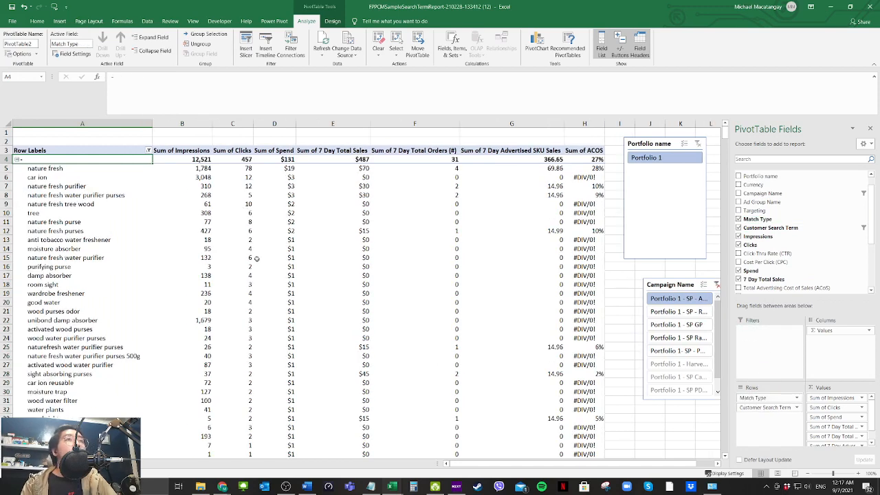
pyautogui.click(330, 266)
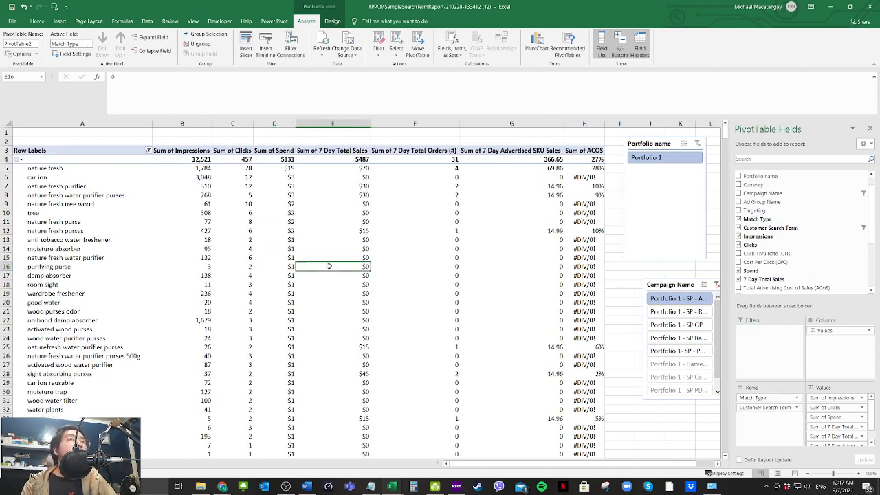
pyautogui.moveTo(768, 399)
pyautogui.mouseDown()
pyautogui.moveTo(798, 220)
pyautogui.moveTo(797, 285)
pyautogui.moveTo(776, 398)
pyautogui.mouseUp()
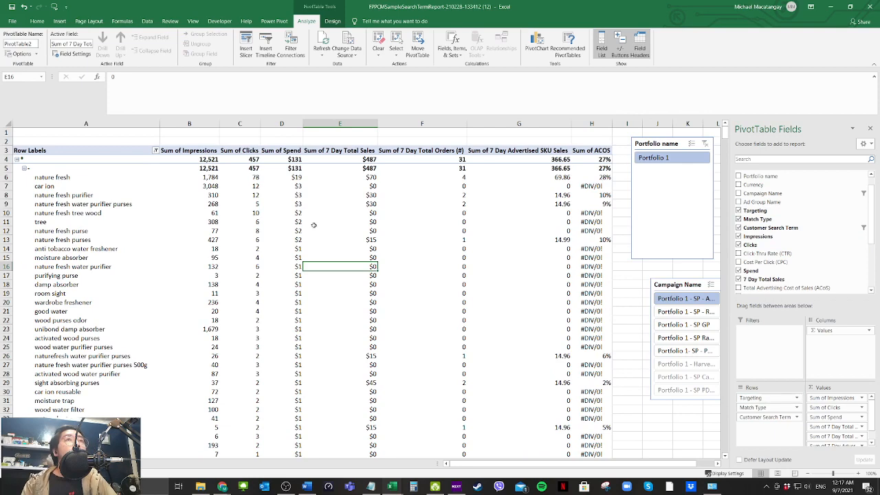
pyautogui.click(281, 230)
# Step: Examine the "nature fresh" search term and its ACOS, and compare the impressions of the other search terms under the targeting group
pyautogui.click(74, 175)
pyautogui.click(91, 191)
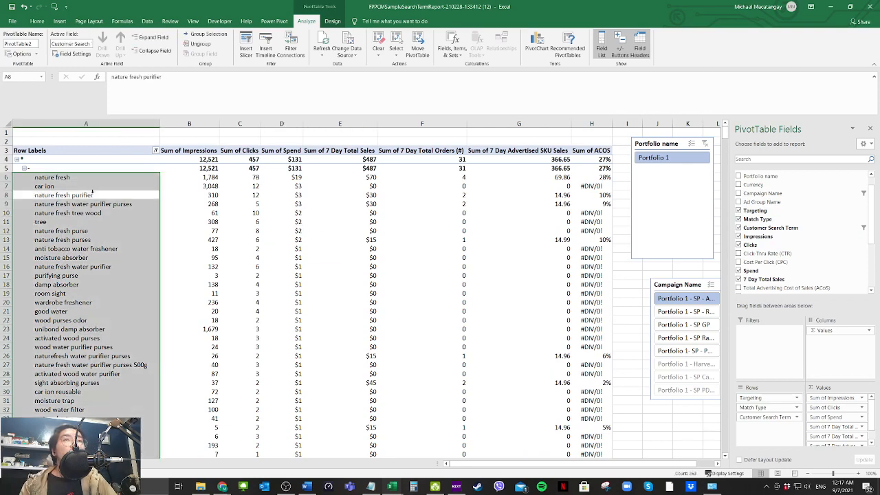
pyautogui.click(230, 238)
pyautogui.click(108, 178)
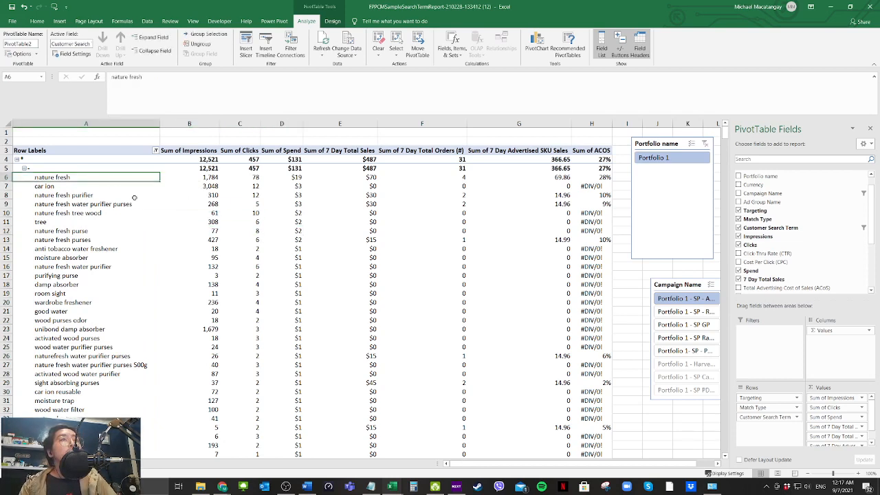
pyautogui.click(157, 223)
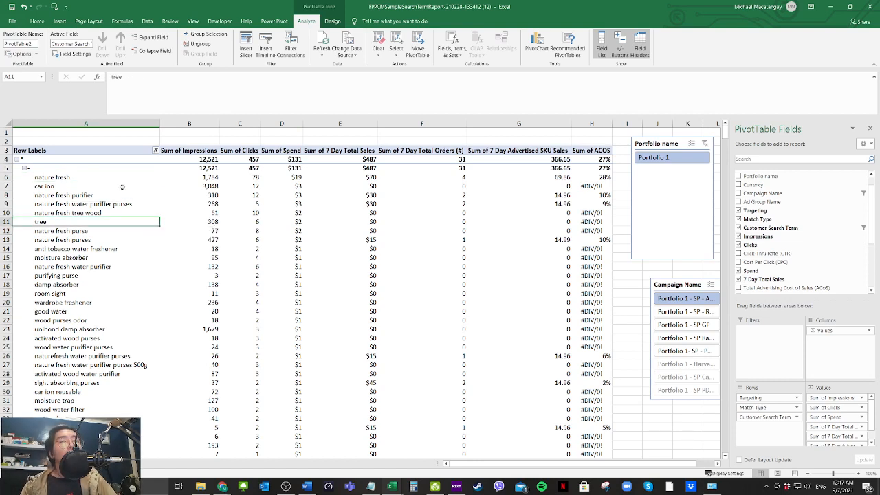
pyautogui.click(97, 180)
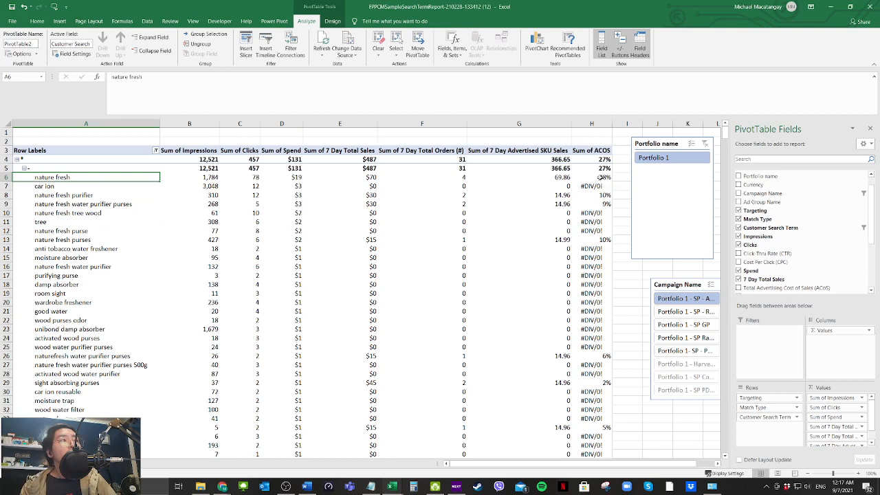
pyautogui.click(600, 177)
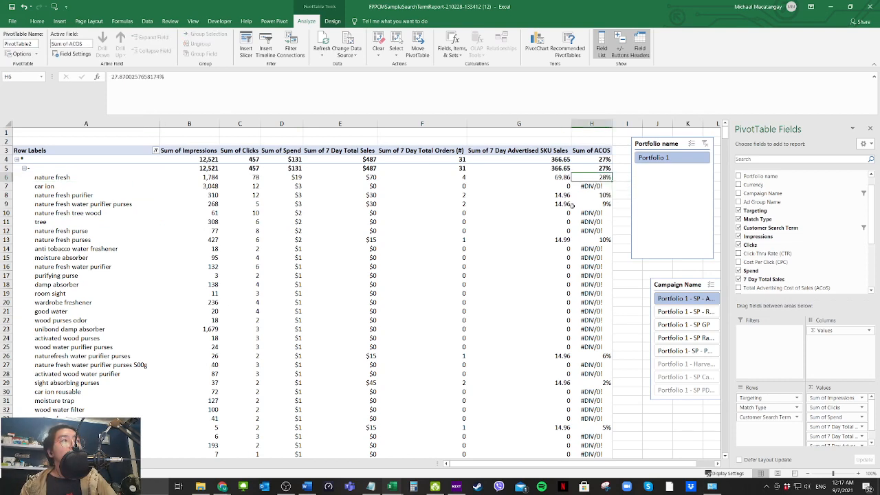
pyautogui.click(550, 248)
pyautogui.click(595, 176)
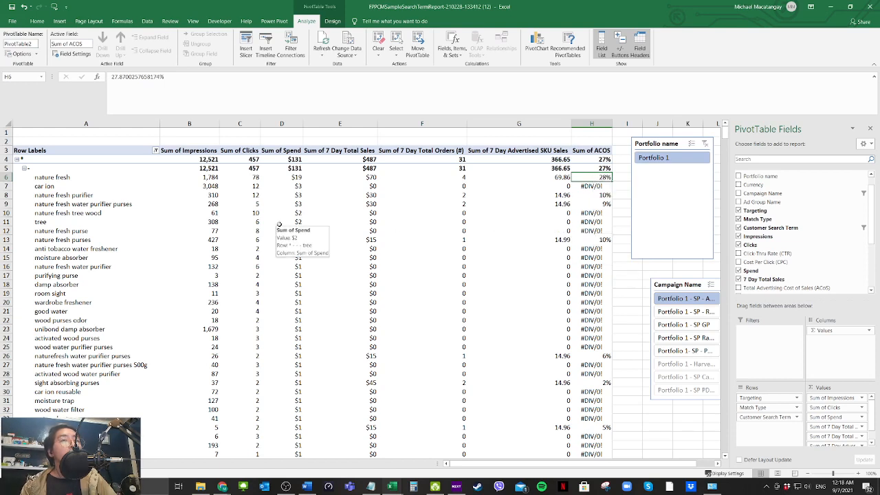
pyautogui.click(97, 178)
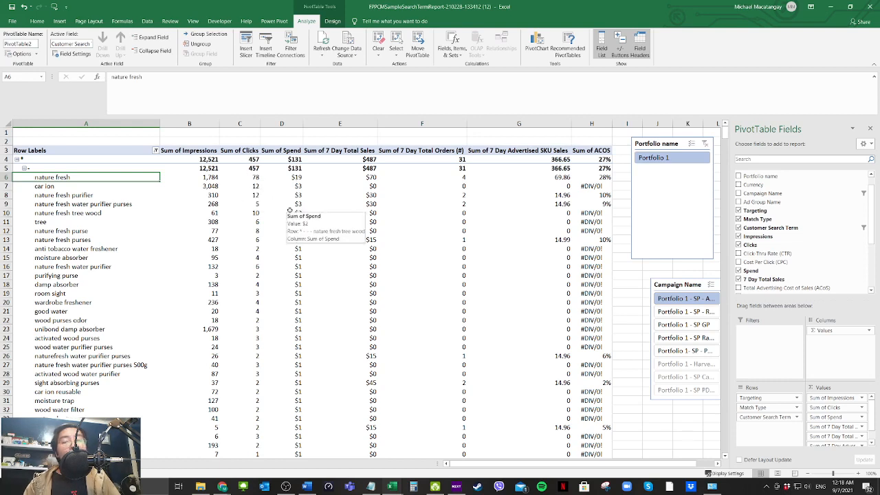
pyautogui.click(218, 250)
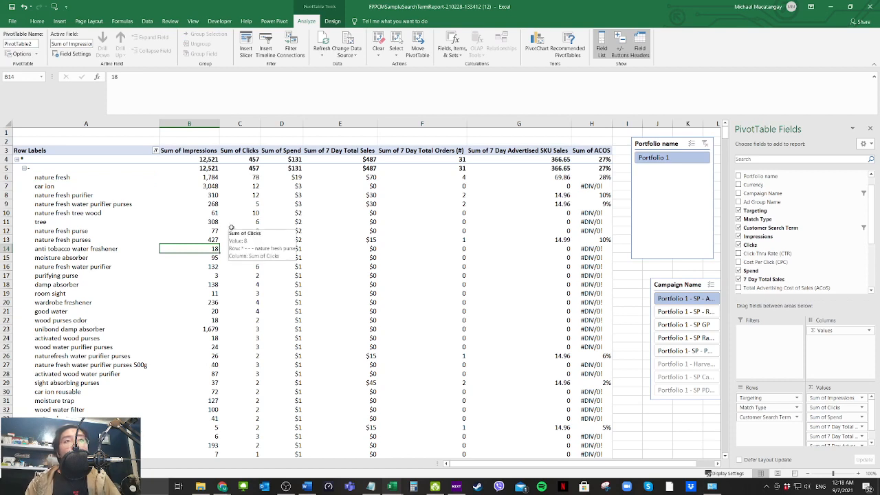
pyautogui.click(185, 201)
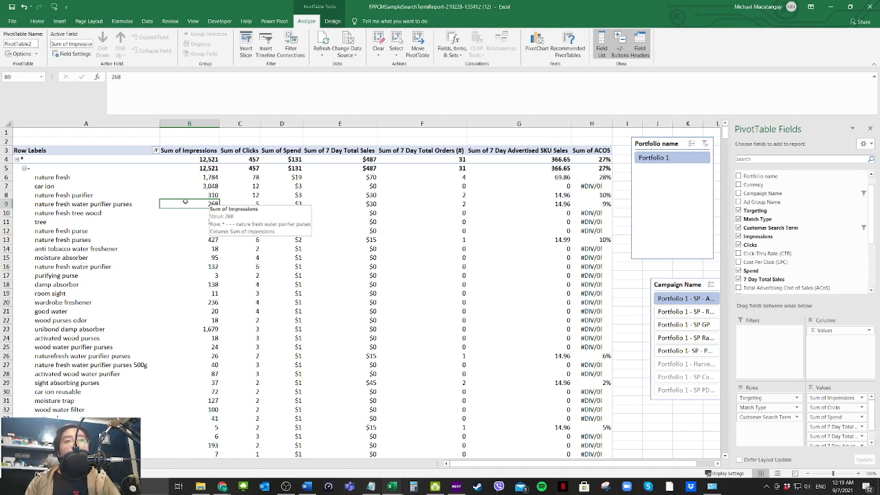
pyautogui.click(180, 196)
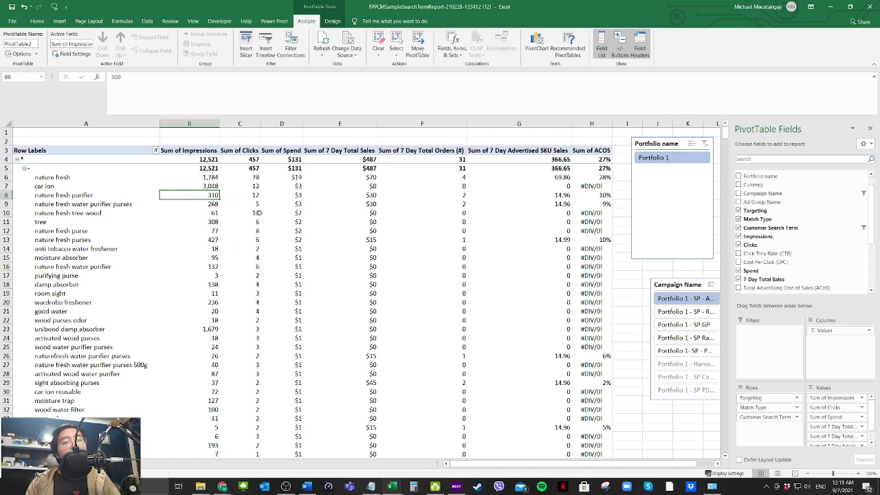